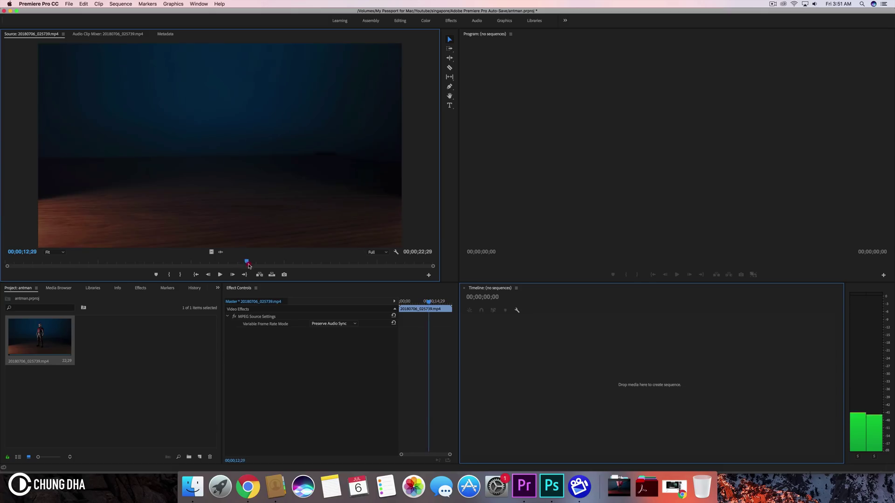
Scrub the figure clip 20180706_025739.mp4 in the Source Monitor to about 14 seconds.
left_click_drag(249, 264, 287, 268)
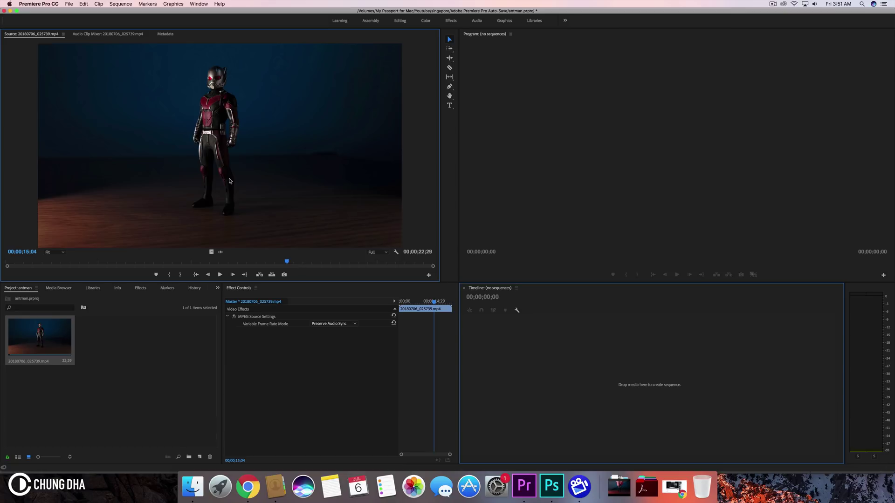
Create Sequence 02 from the custom 4k Cineform preset at 3840×2160, 25 fps.
left_click(199, 457)
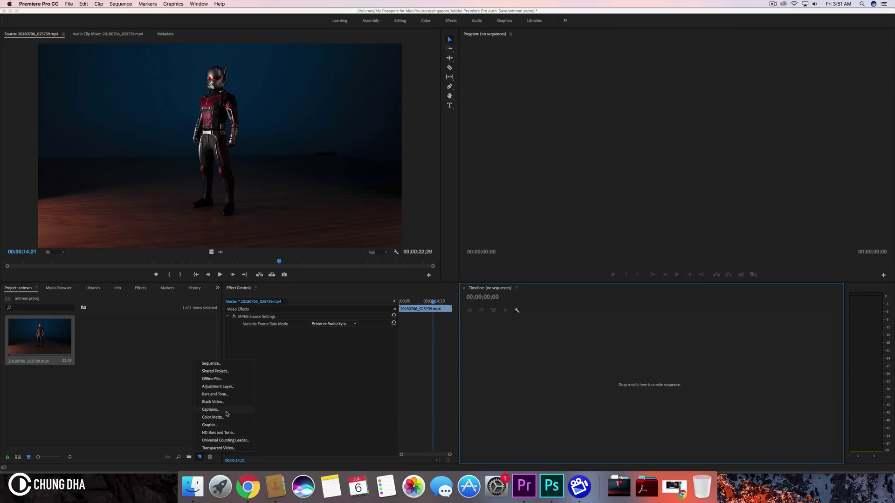
left_click(227, 364)
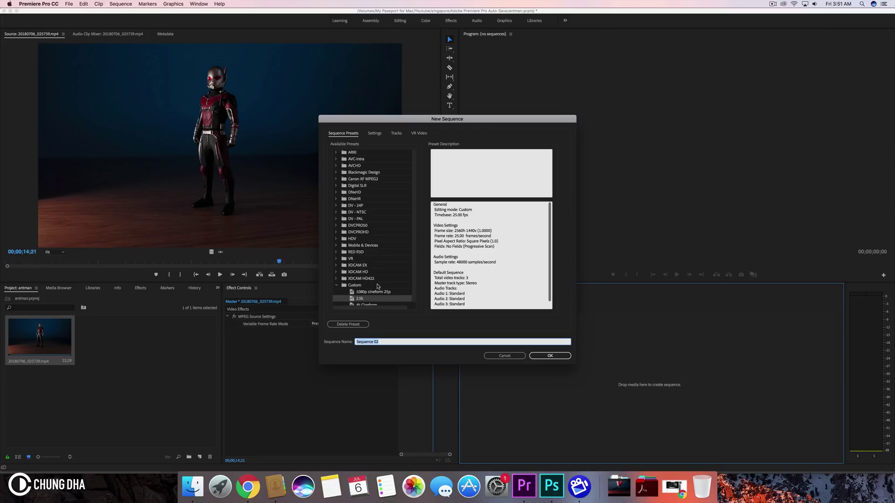
scroll(377, 287, "down", 1)
left_click(360, 303)
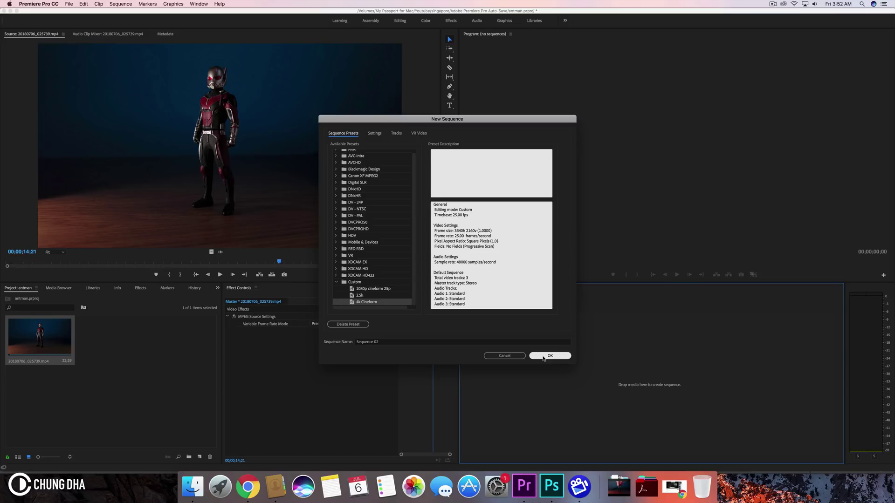
left_click(544, 356)
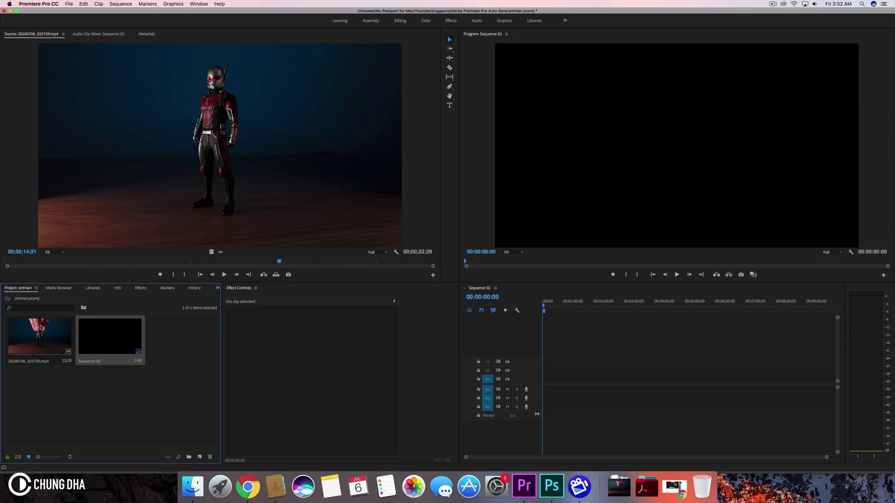
Mark In and Out on the figure clip and place that section on V1 of Sequence 02.
mouse_move(235, 259)
left_mouse_down()
mouse_move(250, 259)
mouse_move(223, 259)
mouse_move(298, 263)
left_mouse_up()
left_click(176, 274)
left_click(185, 274)
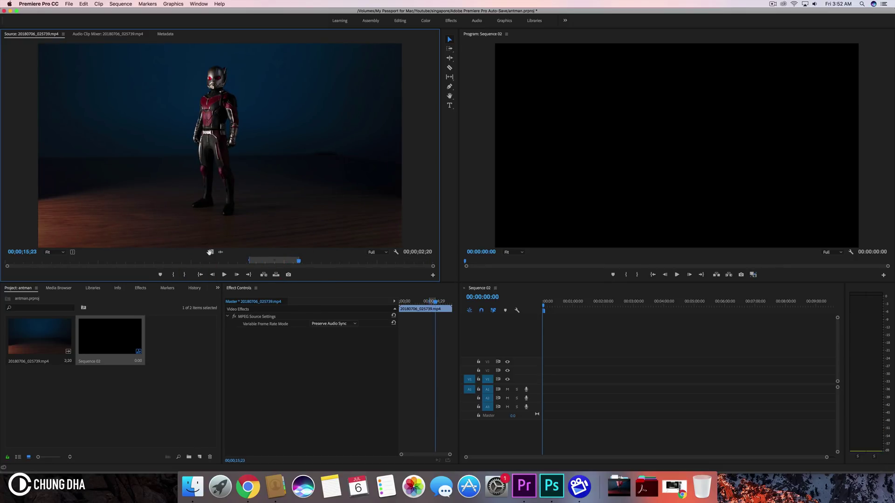
left_click_drag(410, 293, 542, 378)
left_click(502, 256)
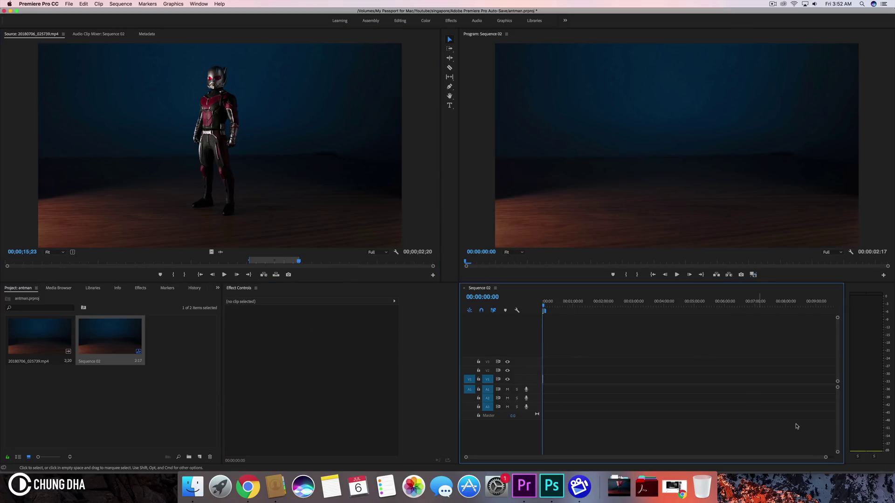
Stretch the clip's end so Sequence 02 runs 00:00:04:11.
left_click_drag(823, 455, 657, 462)
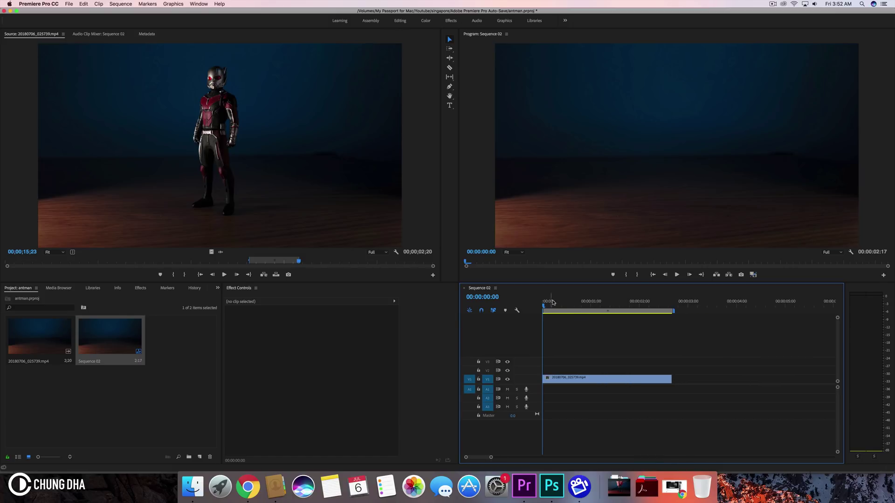
left_click(548, 307)
left_click_drag(548, 307, 671, 312)
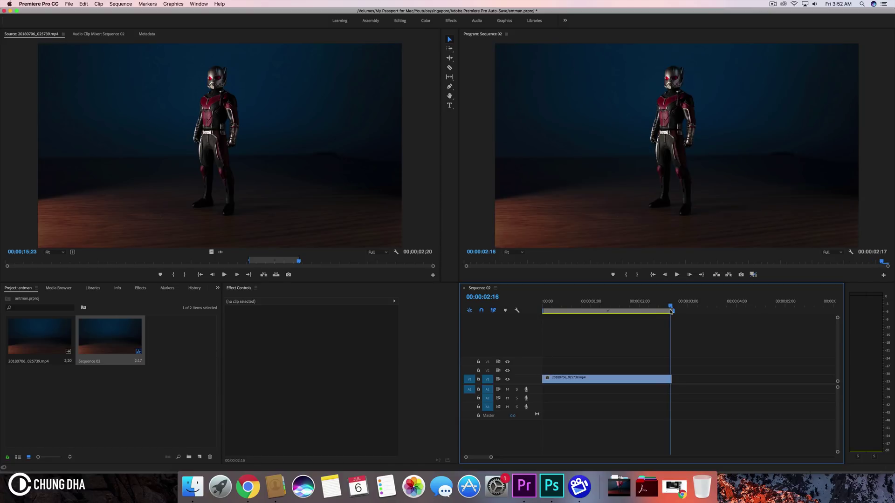
left_click_drag(671, 378, 757, 378)
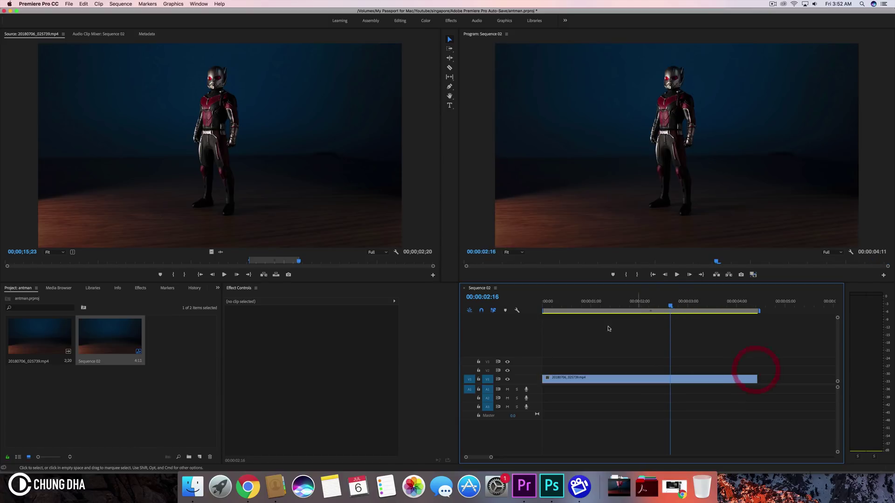
left_click_drag(560, 303, 540, 304)
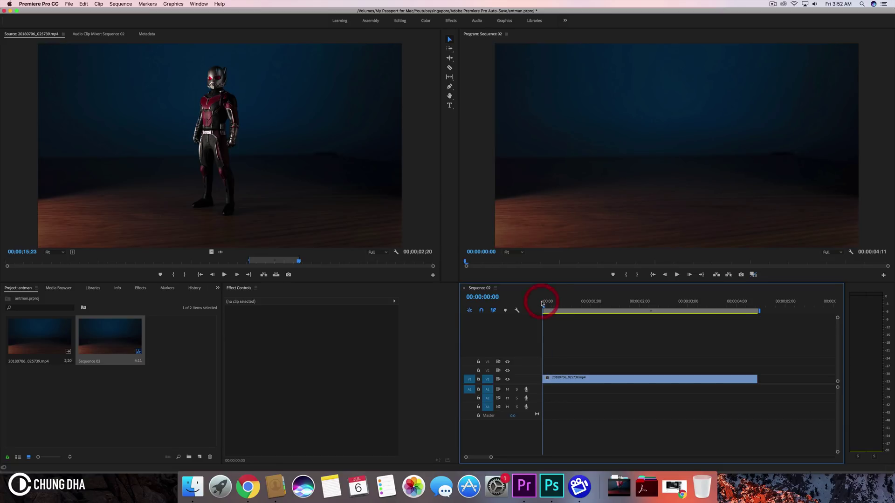
Split the V1 clip at 5 frames and add a frame hold to the later part.
key("shift+Right")
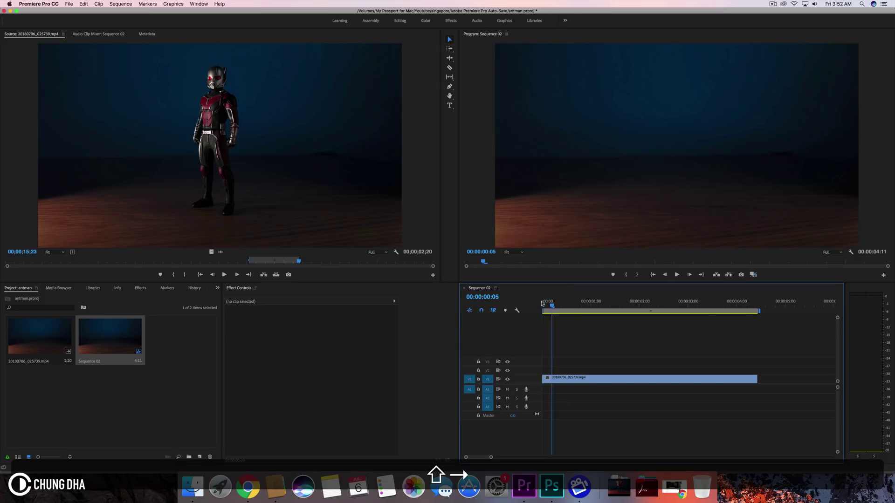
left_click(555, 379)
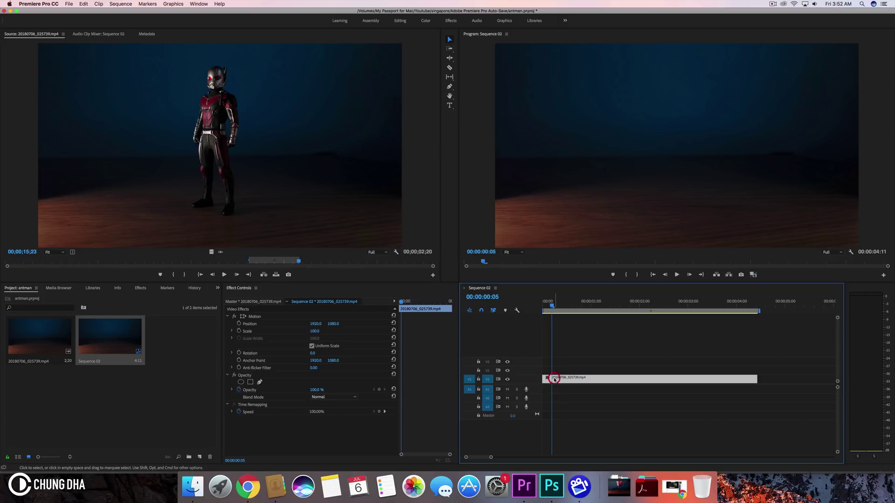
key("super+k")
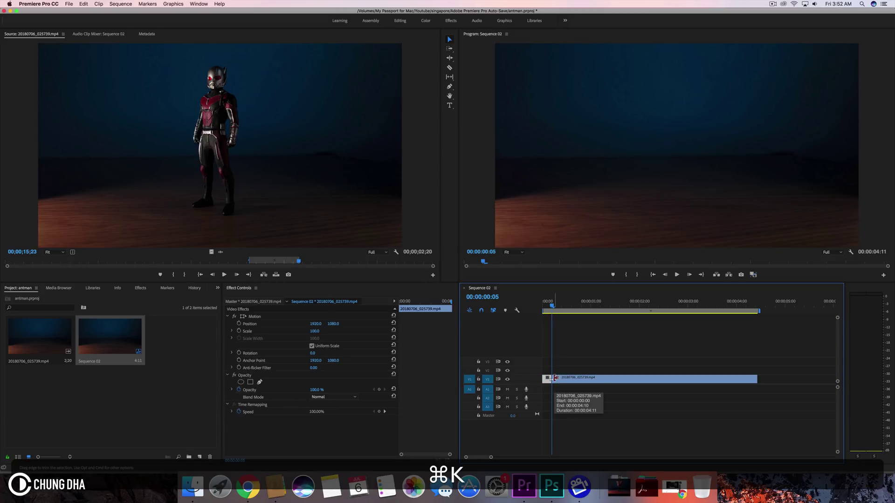
right_click(553, 379)
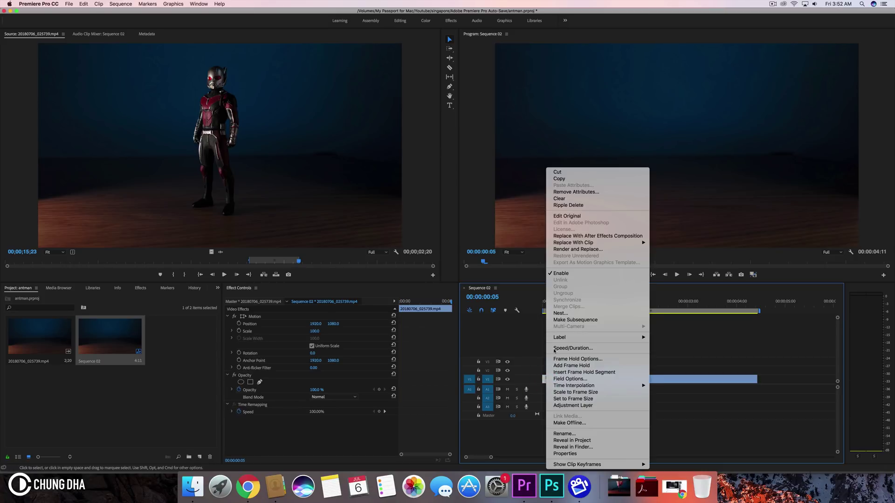
left_click(583, 367)
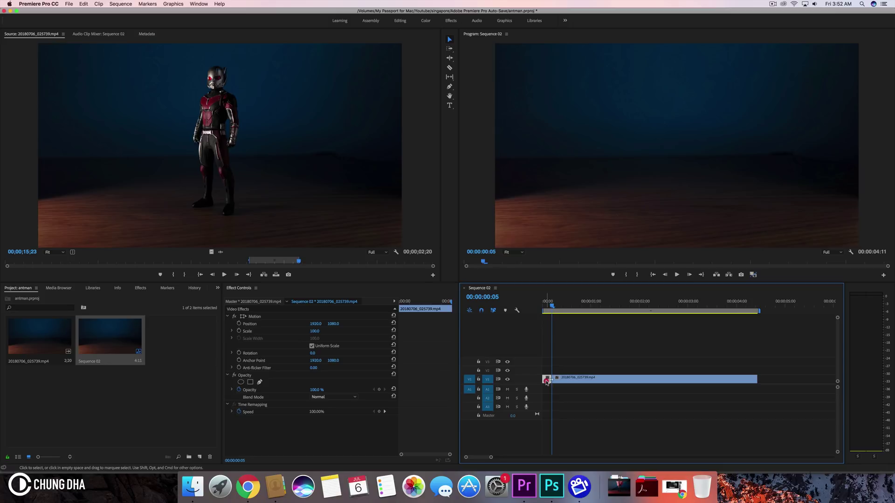
Append a copy of the clip after it and raise the frozen clip onto V2, then play back.
left_click_drag(547, 381, 810, 381)
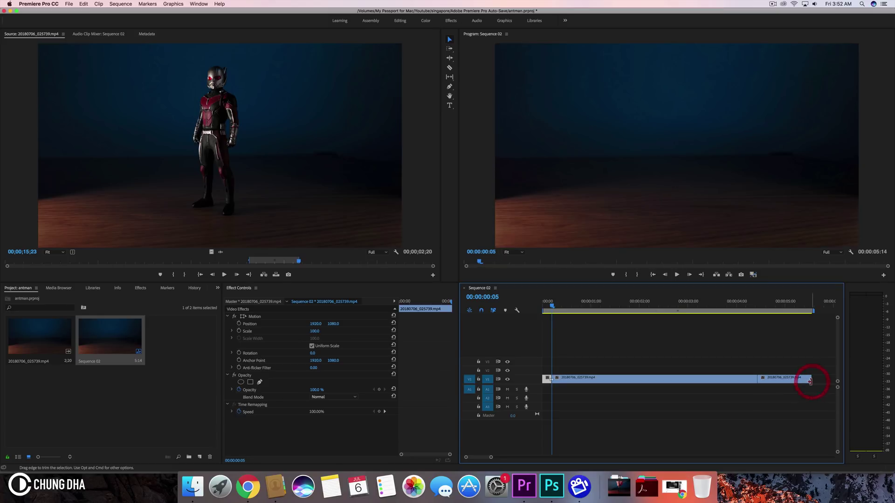
left_click(624, 376)
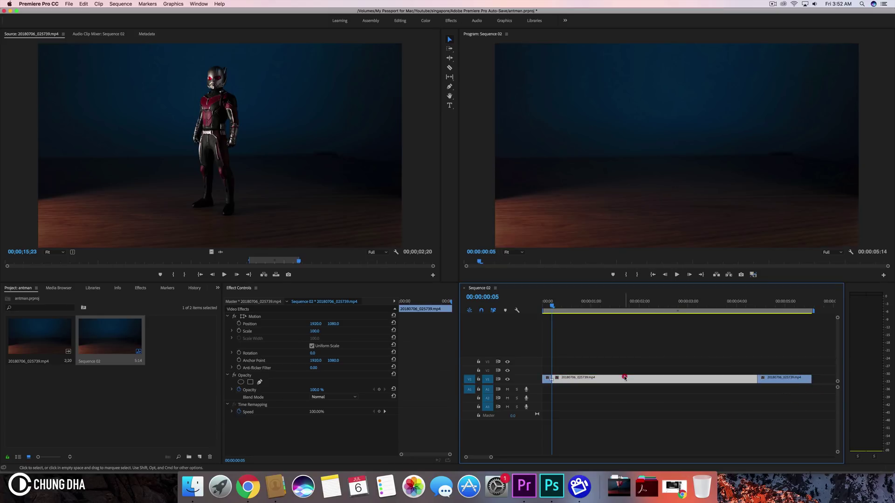
left_click_drag(624, 377, 625, 369)
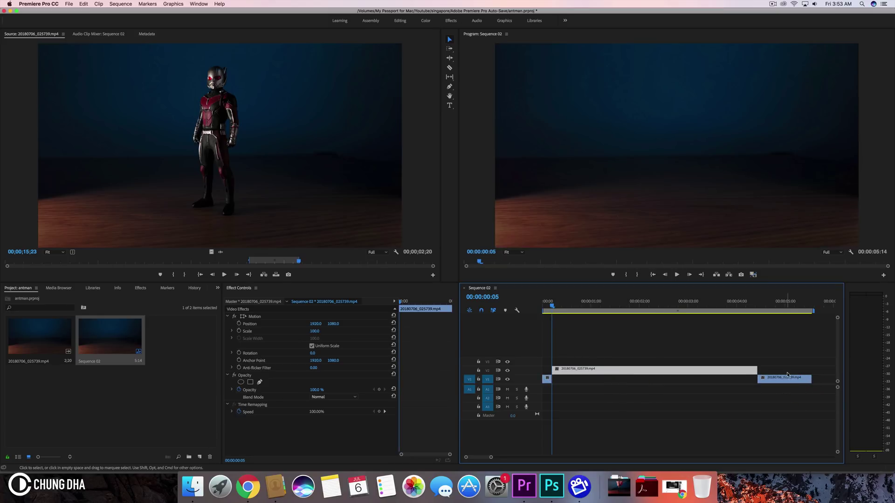
left_click_drag(620, 303, 674, 302)
key("space")
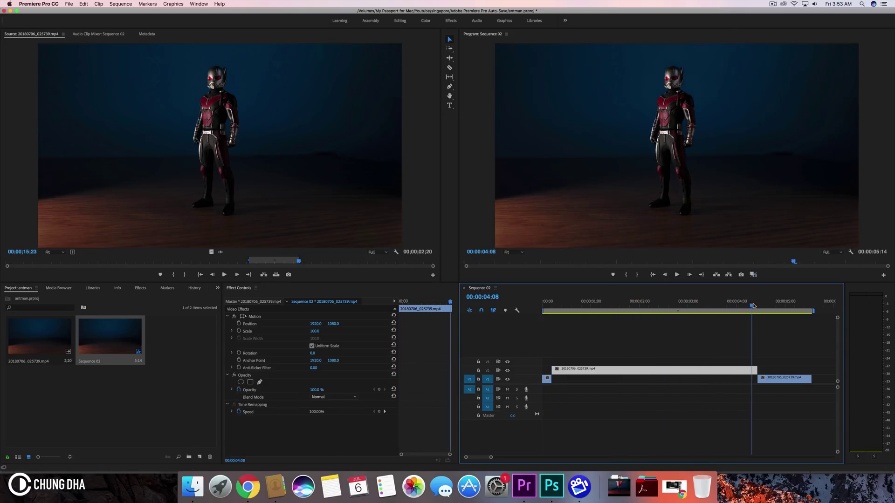
key("Home")
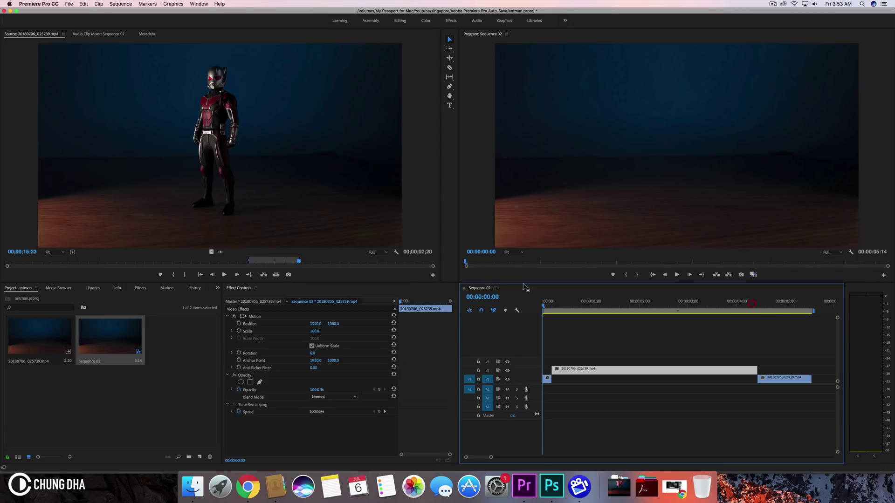
Review the freeze and shift the last V1 clip 17 frames earlier.
key("space")
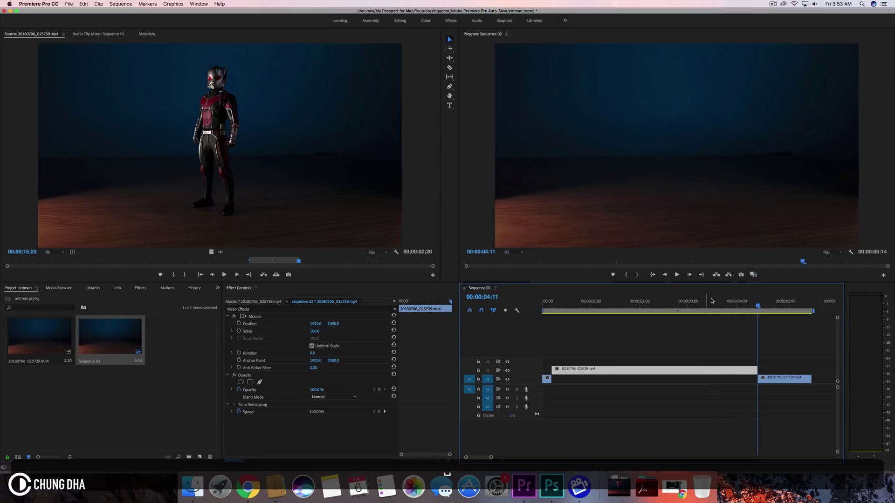
left_click_drag(712, 301, 688, 302)
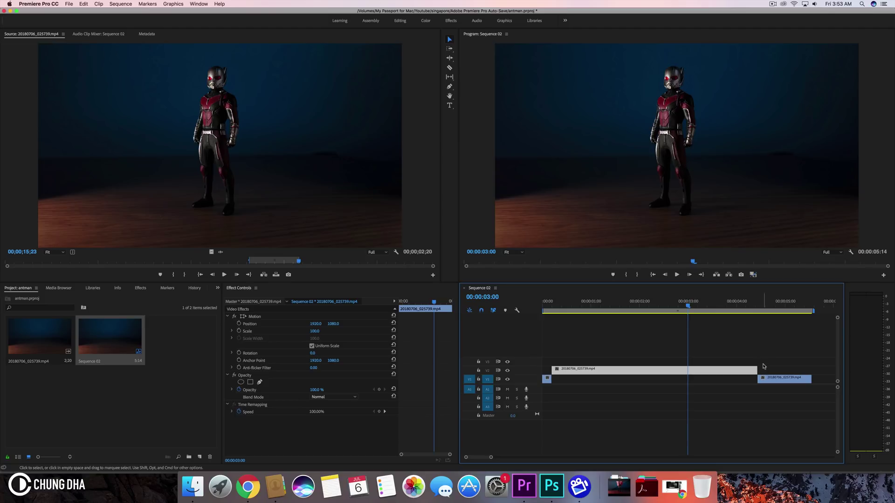
left_click_drag(765, 378, 801, 378)
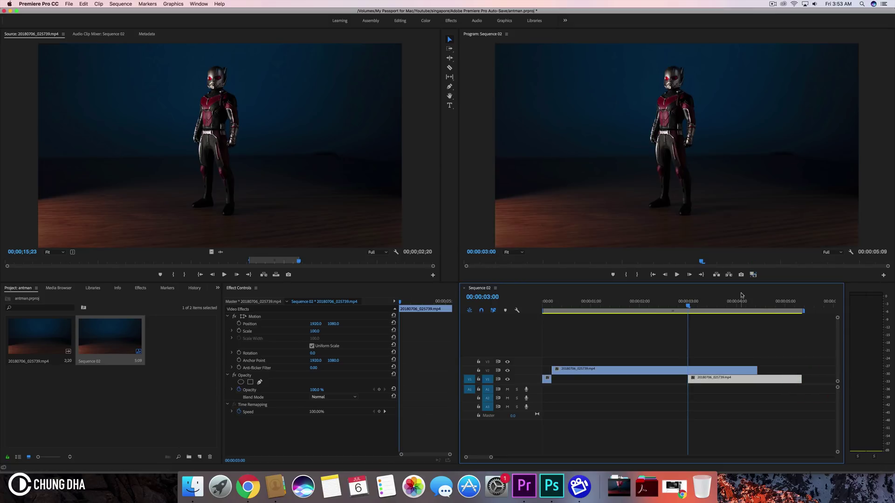
Trim the V2 freeze to end near 00:00:03:04, where the figure vanishes.
mouse_move(757, 304)
left_mouse_down()
mouse_move(693, 305)
mouse_move(767, 305)
mouse_move(718, 301)
mouse_move(758, 304)
mouse_move(746, 299)
left_mouse_up()
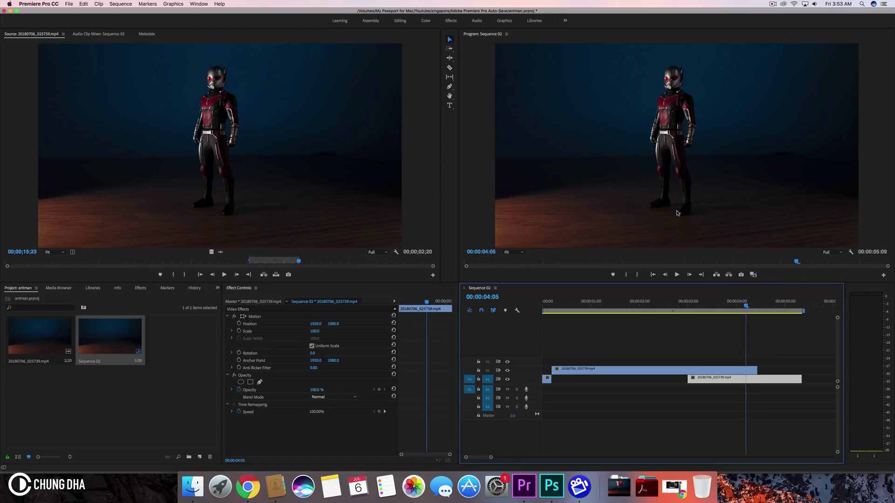
mouse_move(694, 304)
left_mouse_down()
mouse_move(678, 304)
mouse_move(697, 303)
left_mouse_up()
left_click_drag(756, 368, 695, 365)
mouse_move(682, 305)
left_mouse_down()
mouse_move(714, 308)
mouse_move(681, 311)
mouse_move(698, 308)
left_mouse_up()
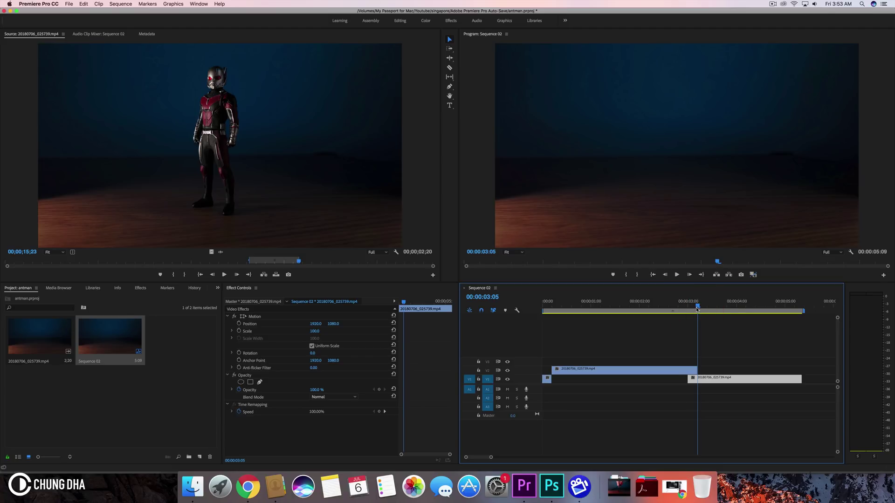
key("Left")
key("Left")
key("Right")
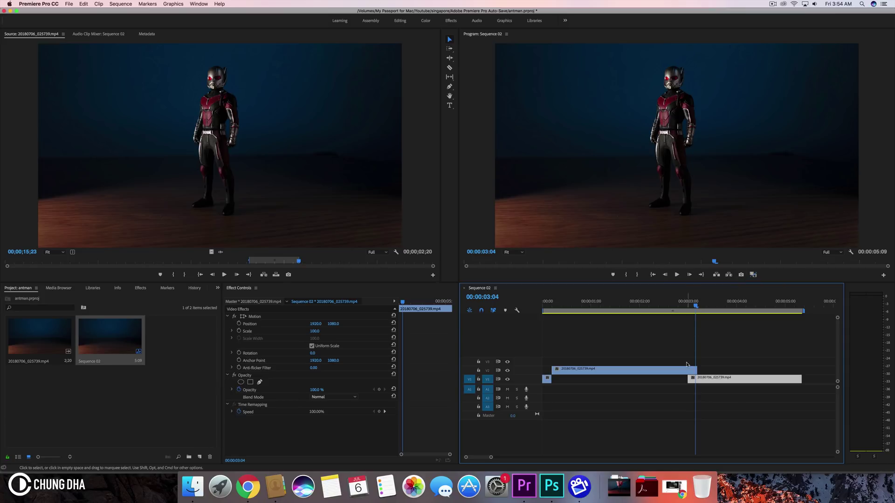
Export the frame at 00:00:03:04 as a JPEG still and switch to Photoshop CC 2018.
left_click(695, 378)
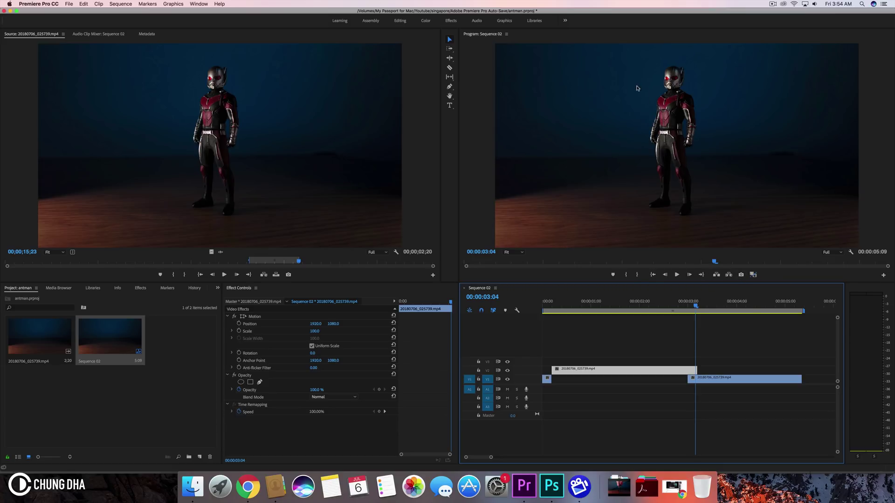
left_click(741, 275)
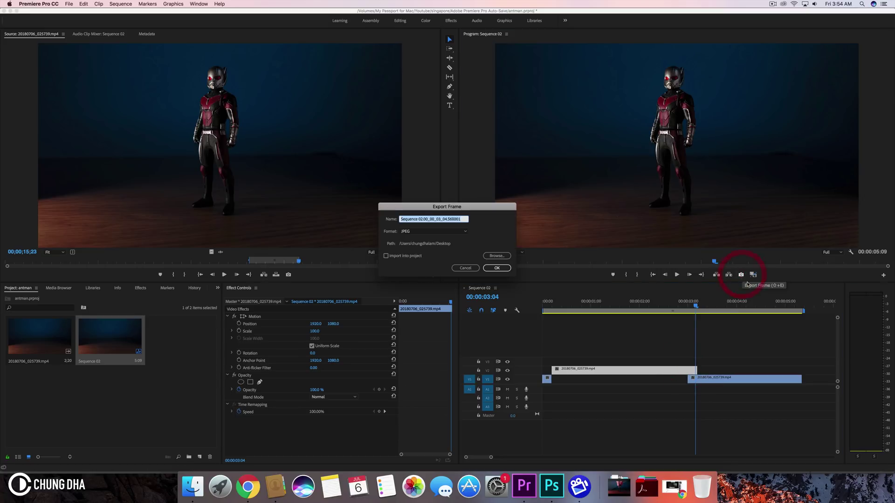
left_click(498, 273)
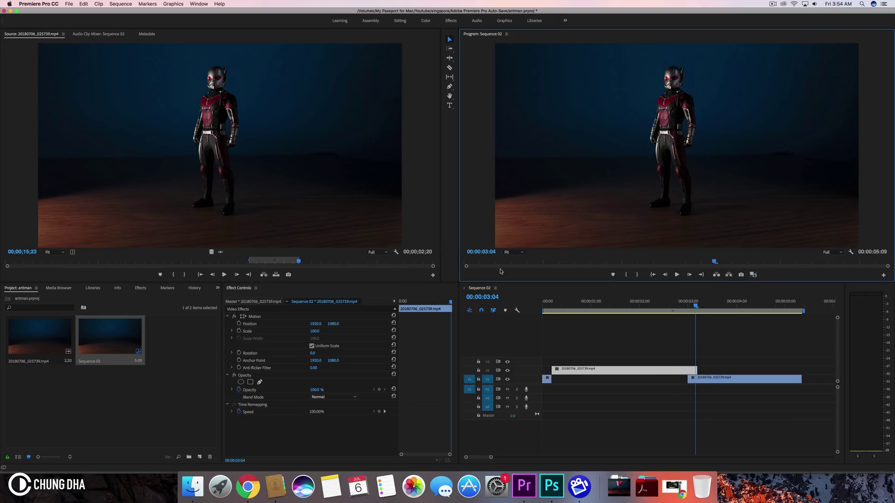
left_click(552, 486)
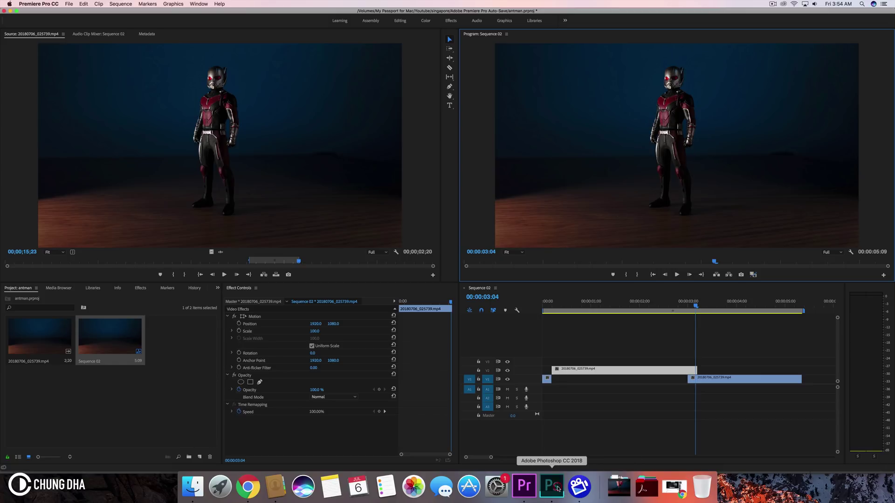
Open Sequence 02.00_00_03_04.Still001.jpg from the Desktop in Photoshop via Finder.
left_click(193, 486)
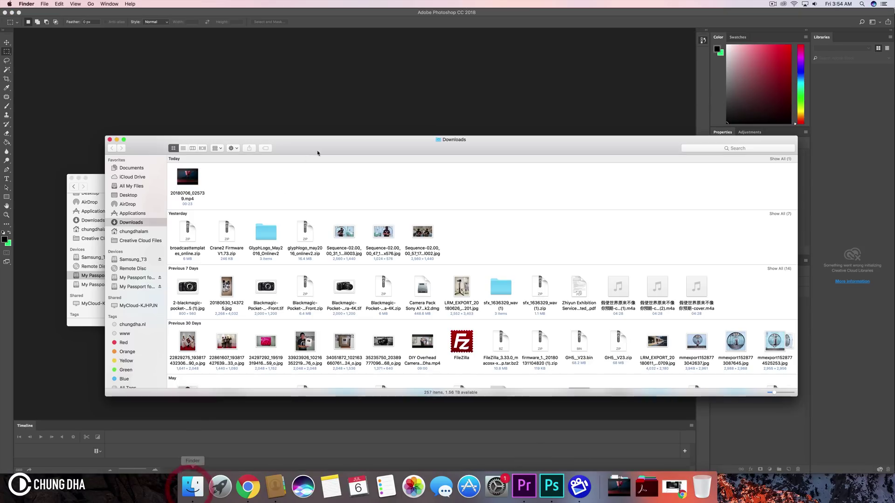
left_click(128, 195)
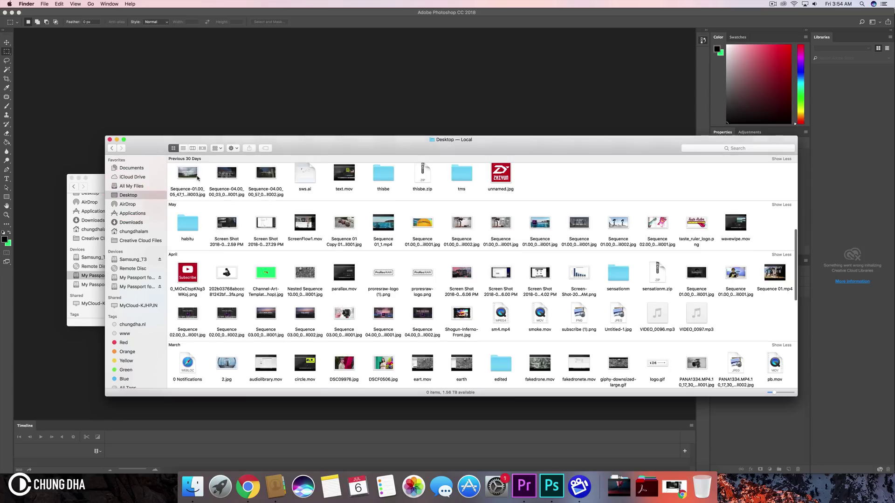
scroll(237, 175, "down", 10)
scroll(260, 213, "up", 10)
left_click_drag(188, 177, 350, 44)
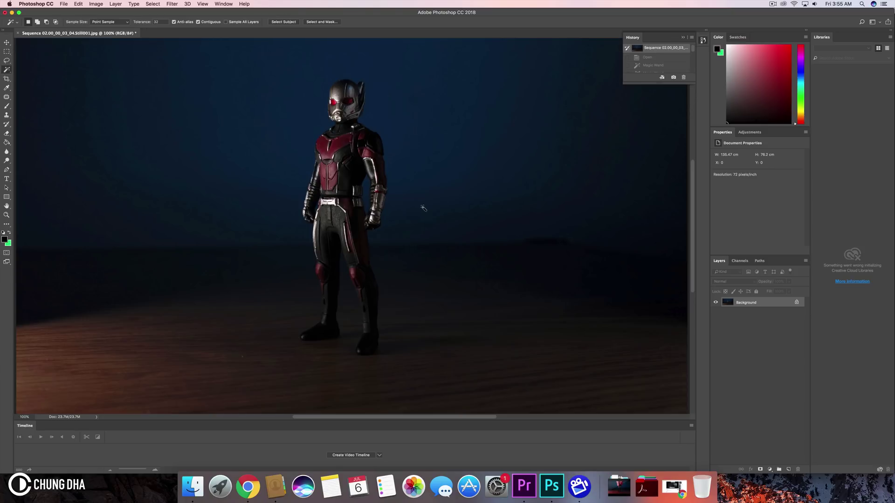
Convert the Background to Layer 0 and erase two blue backdrop patches with the Magic Wand.
double_click(783, 306)
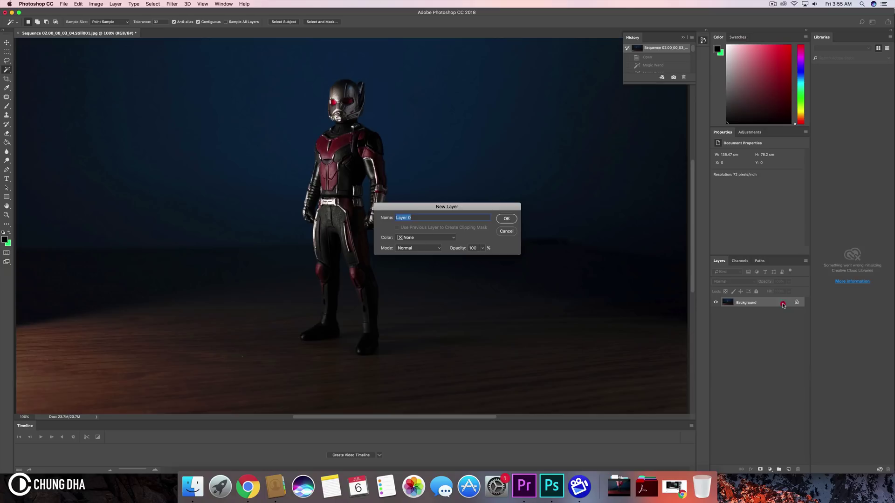
left_click(501, 221)
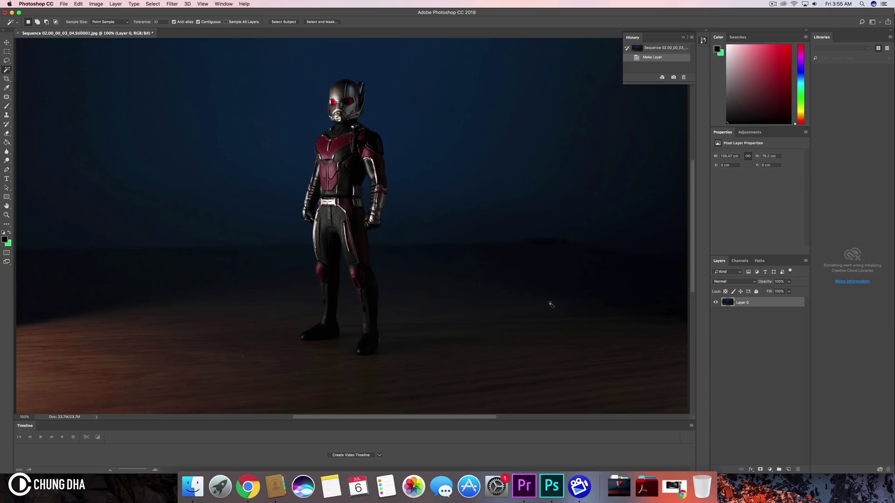
left_click(302, 96)
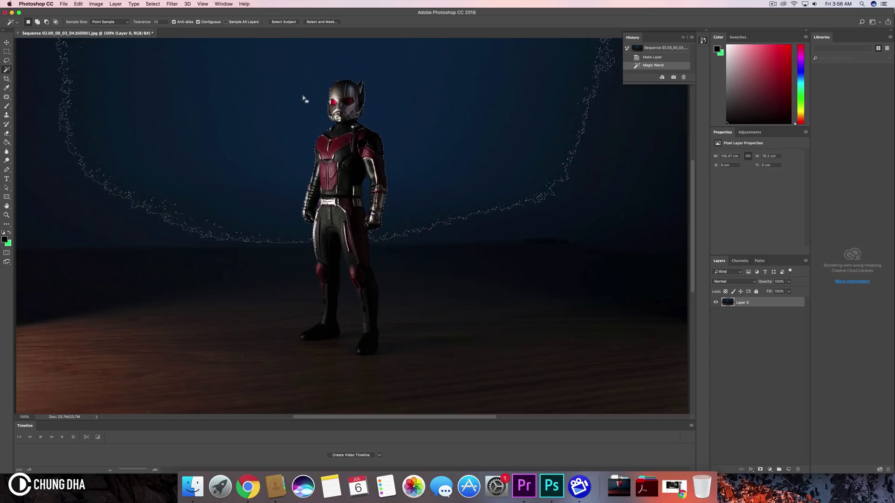
key("Delete")
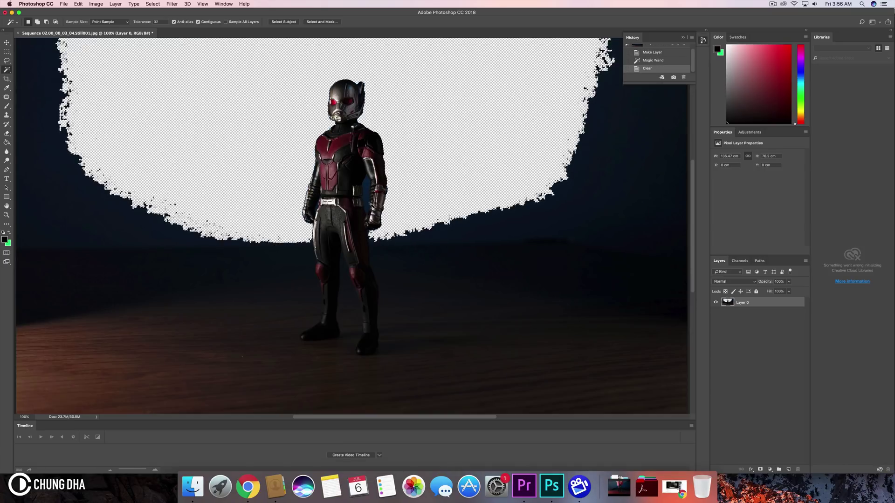
left_click(384, 205)
key("Delete")
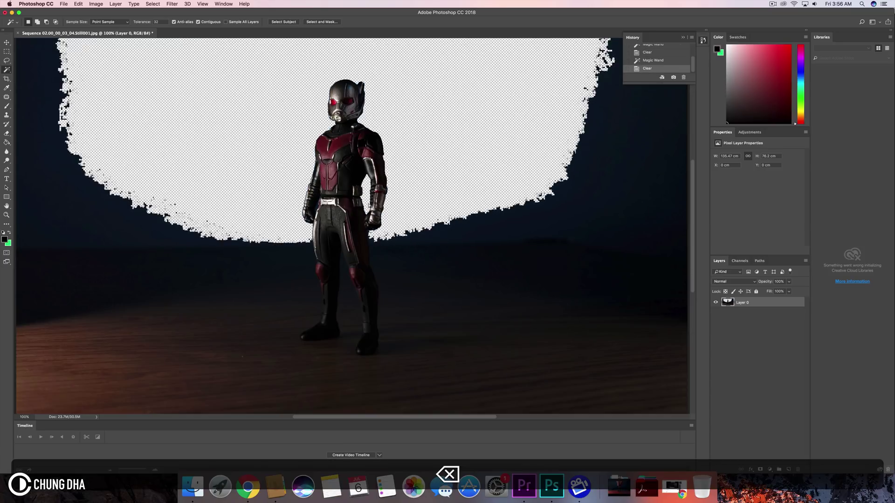
Zoom in on the image near Ant-Man's feet.
left_click(7, 215)
left_click(297, 314)
left_click(340, 272)
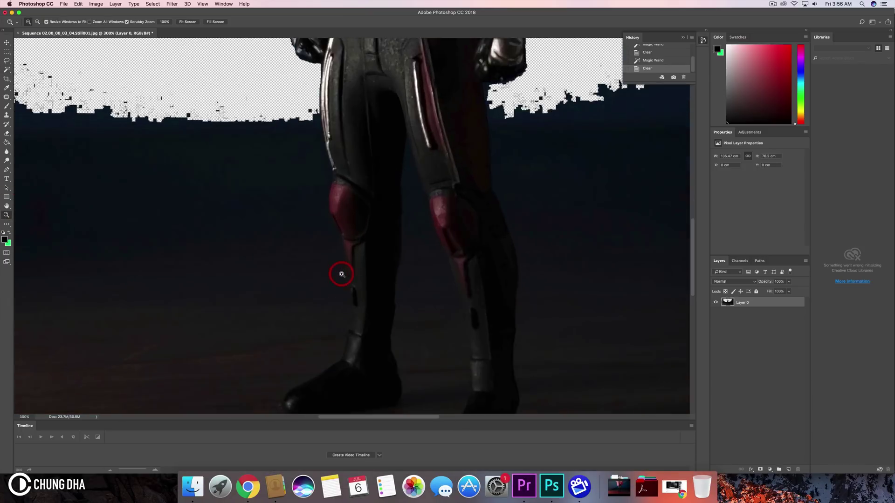
Outline the front leg and boot with the Polygonal Lasso.
scroll(342, 275, "up", 10)
scroll(342, 274, "right", 5)
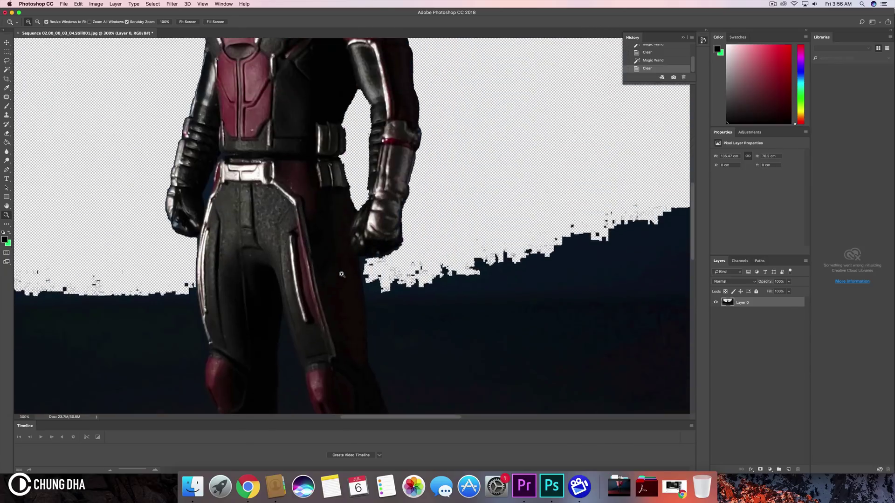
scroll(342, 275, "down", 2)
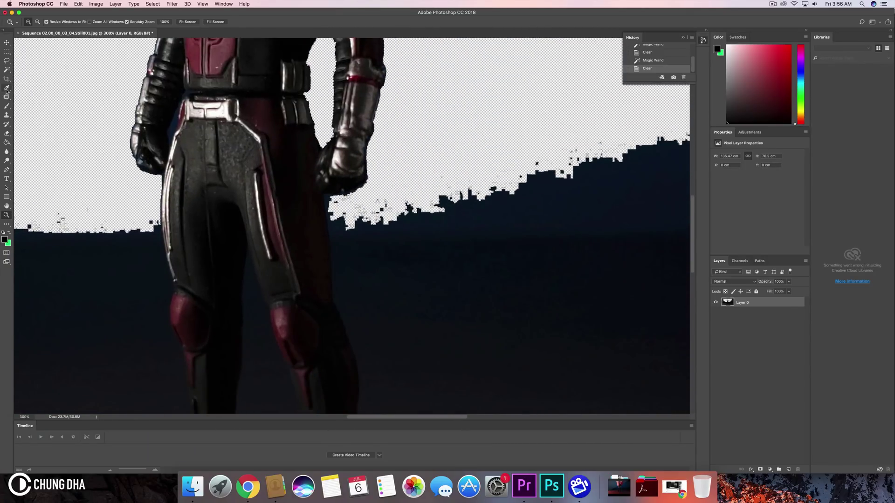
left_click(6, 60)
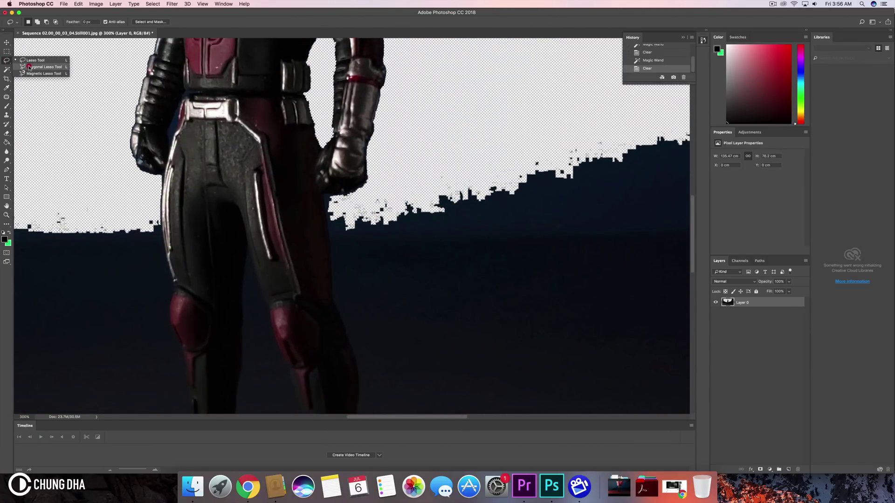
left_click(32, 68)
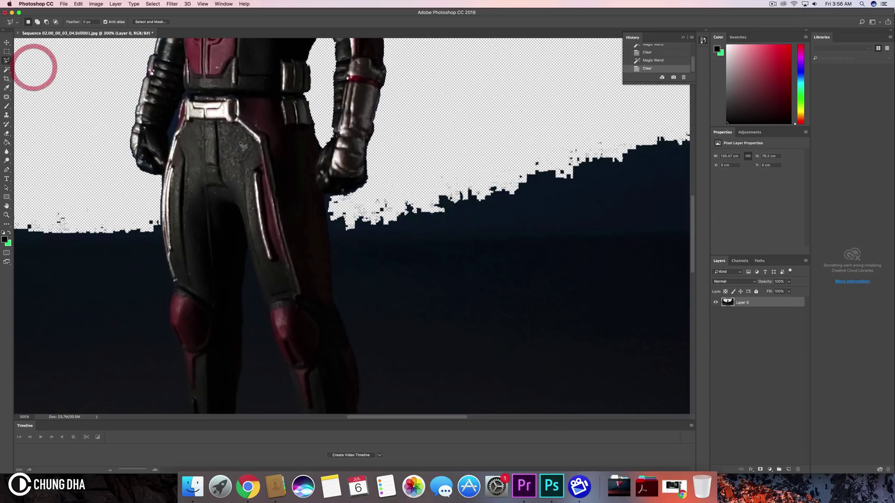
left_click(334, 199)
scroll(333, 199, "down", 5)
left_click(354, 159)
left_click(348, 252)
left_click(352, 289)
left_click(335, 345)
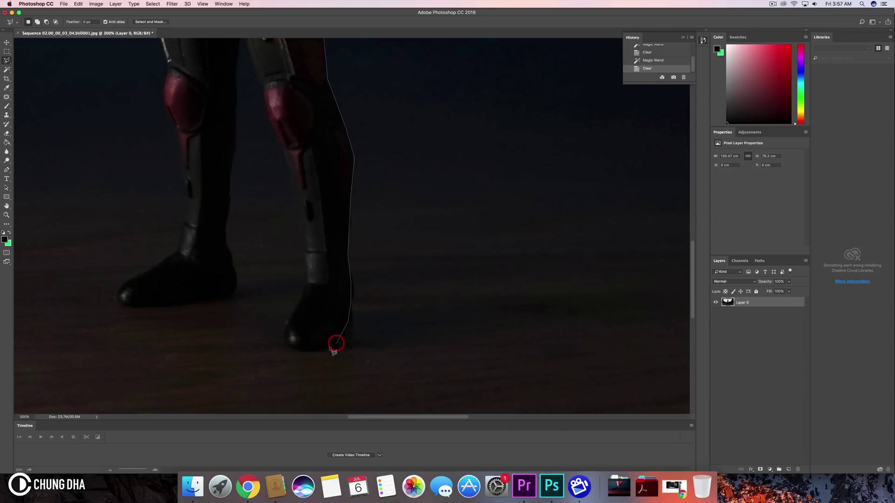
left_click(298, 352)
left_click(305, 283)
left_click(305, 257)
left_click(265, 105)
scroll(263, 109, "up", 3)
left_click(242, 90)
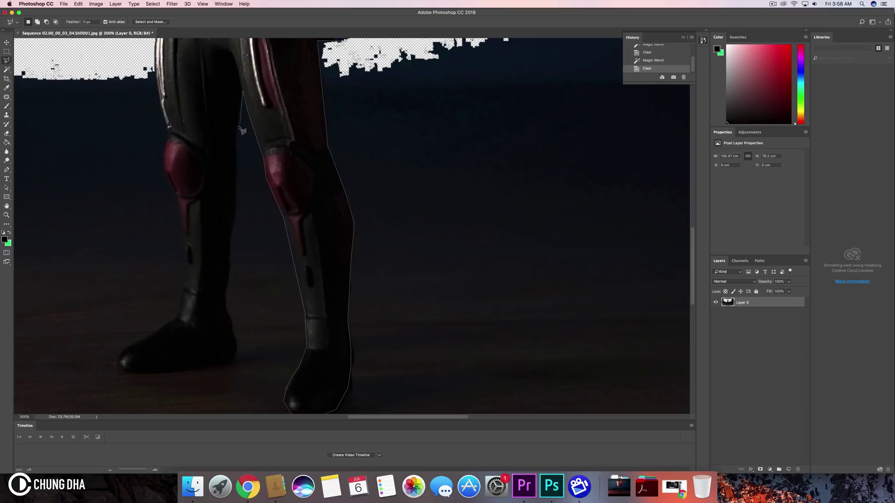
scroll(140, 372, "down", 2)
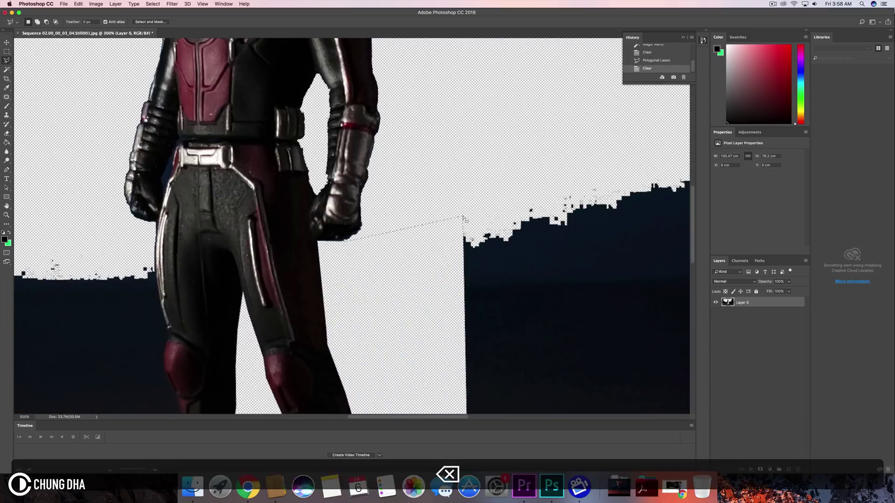
Extend the lasso outline around the leftover backdrop beside and up the front leg.
left_click(268, 366)
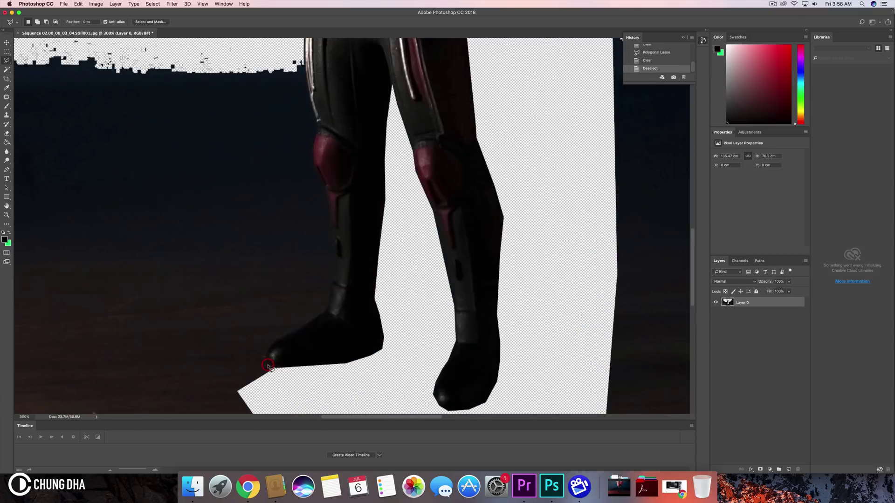
left_click(327, 313)
left_click(336, 263)
left_click(310, 160)
left_click(176, 397)
scroll(175, 397, "down", 3)
left_click(265, 296)
Close the polygonal outline around the whole figure, below the feet and along its right side.
key("super+minus")
key("super+minus")
key("super+minus")
key("super+minus")
key("super+minus")
left_click(368, 294)
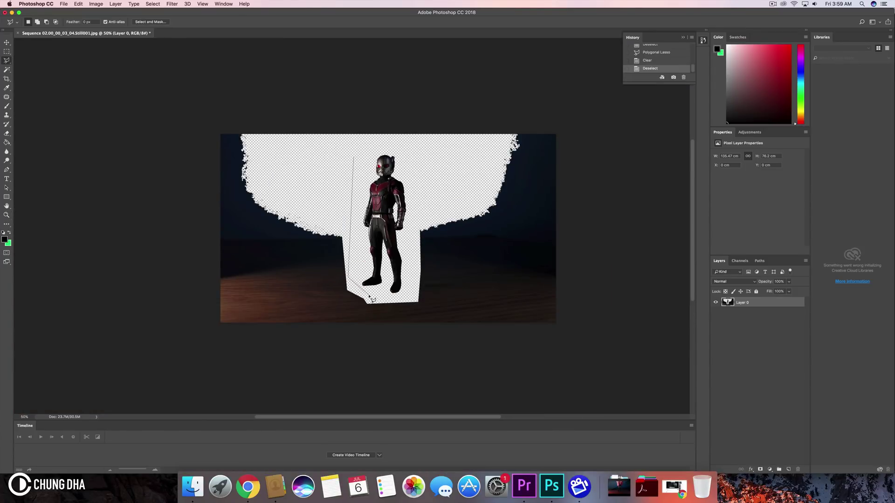
left_click(394, 296)
left_click(417, 193)
left_click(411, 139)
left_click(357, 162)
Invert the selection, delete everything except Ant-Man, and deselect.
right_click(357, 160)
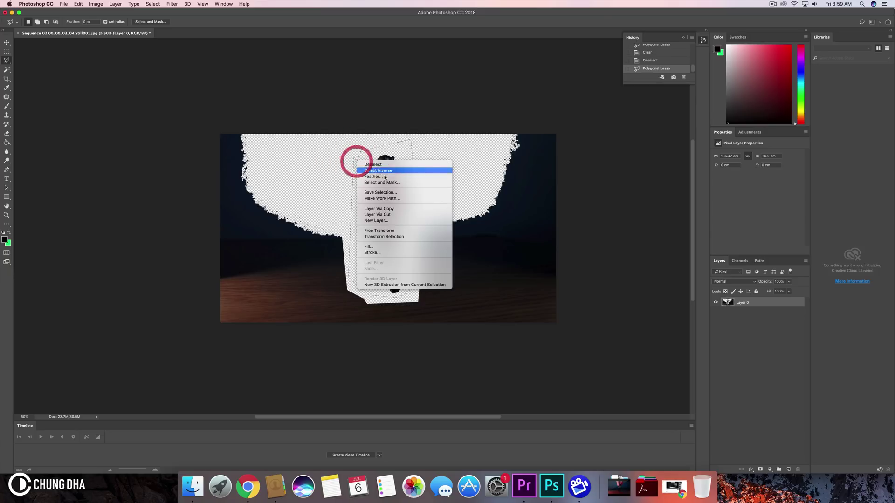
left_click(400, 170)
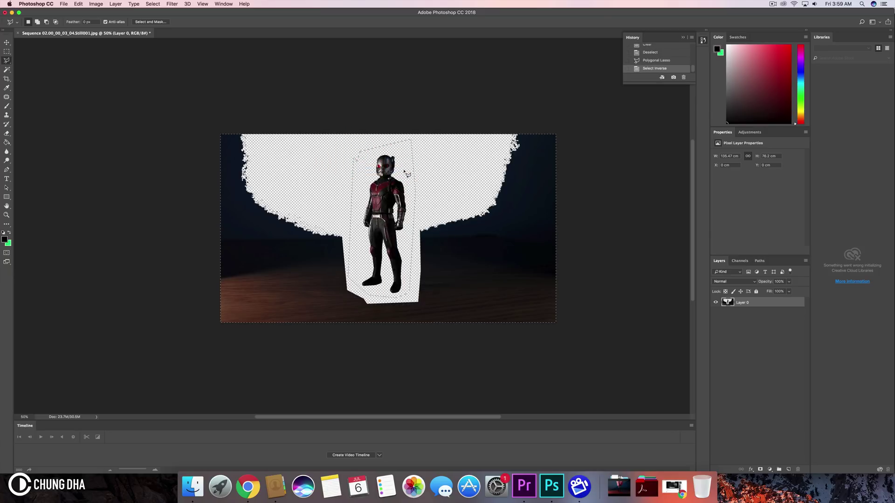
key("BackSpace")
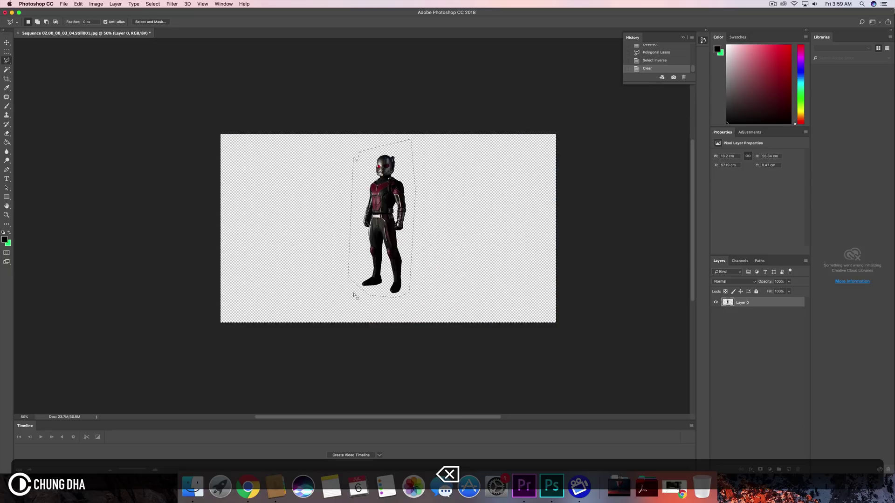
right_click(441, 167)
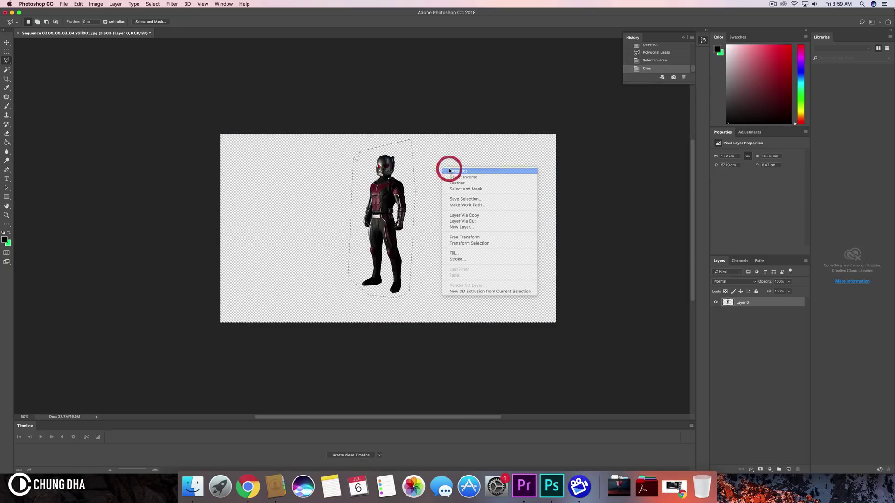
left_click(448, 170)
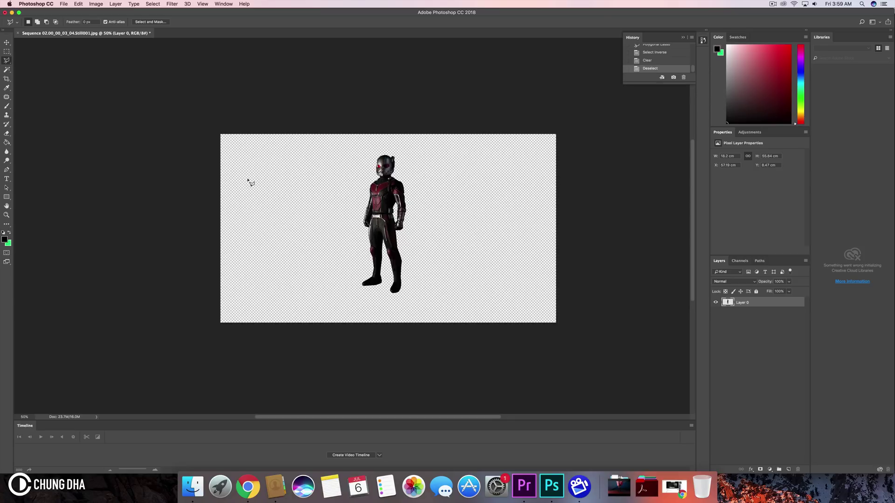
Quick Export the cut-out as Sequence 02.00_00_03_04.Still001.png to the Desktop.
left_click(64, 3)
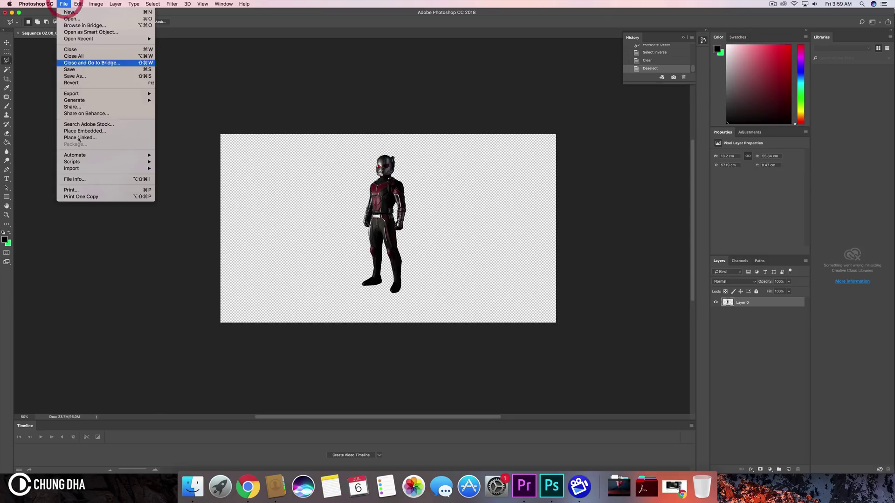
mouse_move(114, 96)
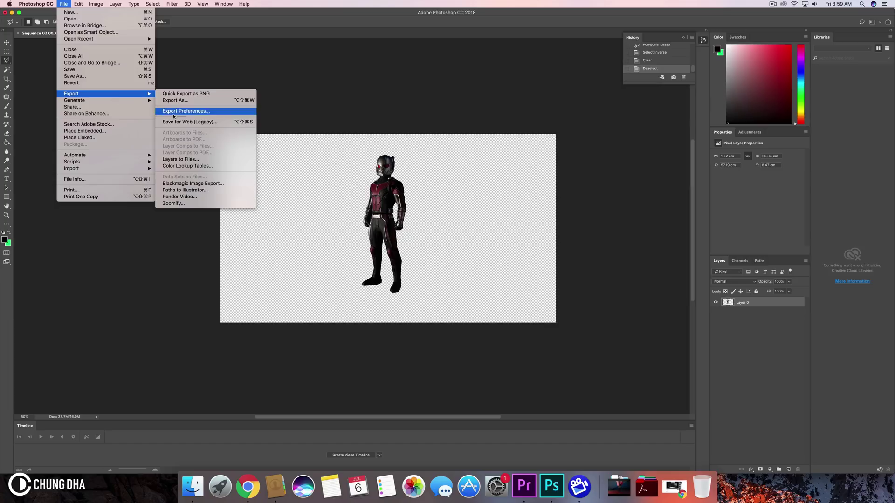
left_click(205, 94)
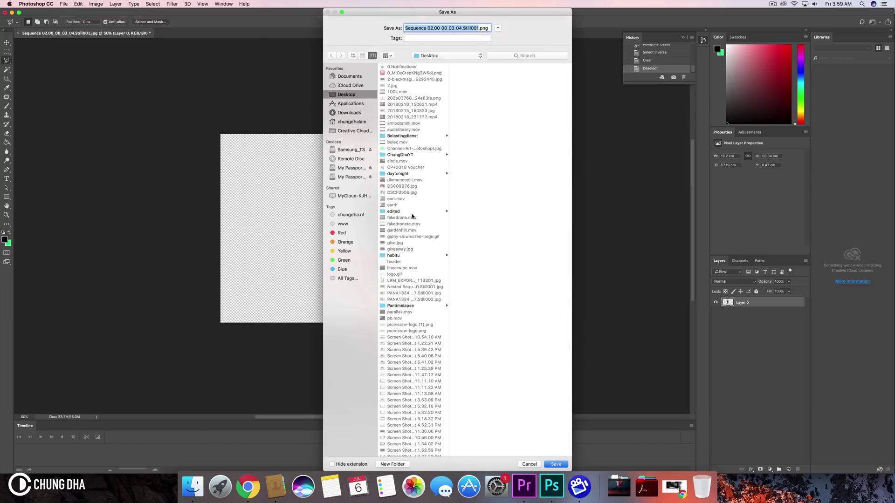
left_click(552, 461)
Import the cut-out PNG from the Desktop into the Premiere Pro project.
left_click(520, 489)
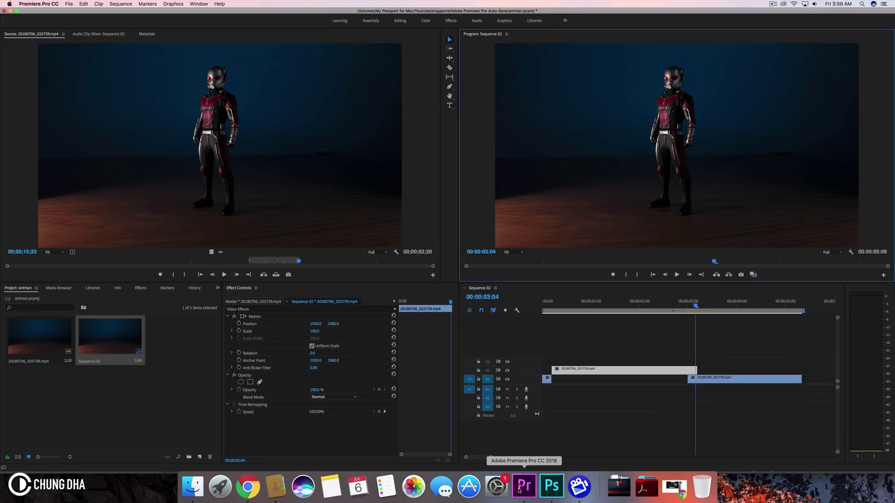
left_click(192, 487)
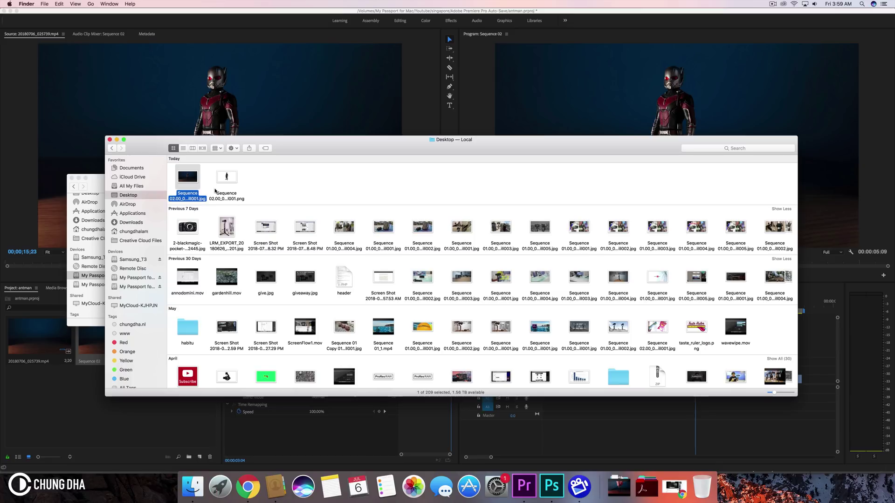
left_click_drag(228, 184, 93, 421)
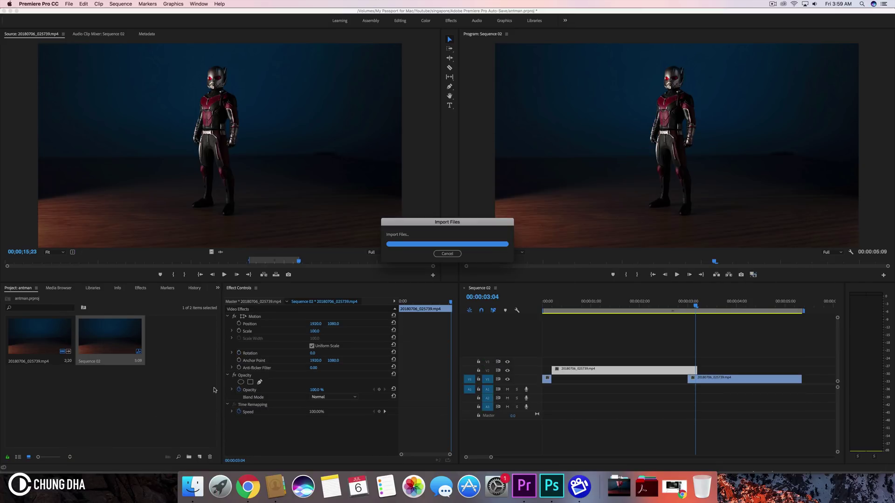
Place the cut-out still on V3 at 00:00:03:04 and scrub around 00:00:02:21–00:00:03:07 to check.
left_click_drag(495, 367, 694, 363)
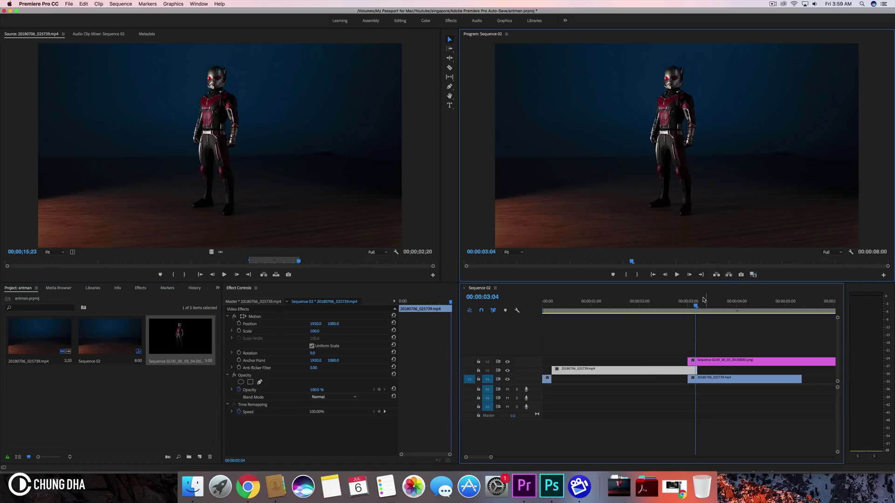
mouse_move(703, 306)
left_mouse_down()
mouse_move(685, 311)
mouse_move(720, 311)
mouse_move(653, 311)
mouse_move(717, 316)
mouse_move(690, 316)
mouse_move(707, 317)
left_mouse_up()
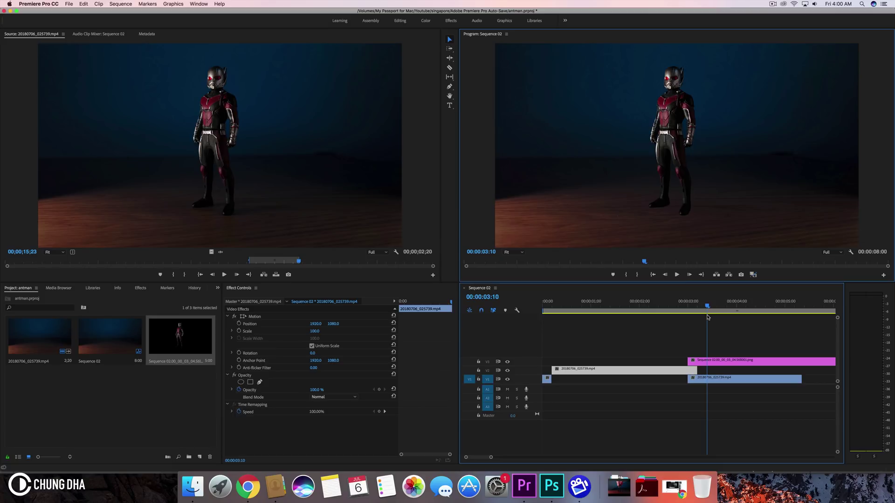
left_click_drag(699, 302, 719, 300)
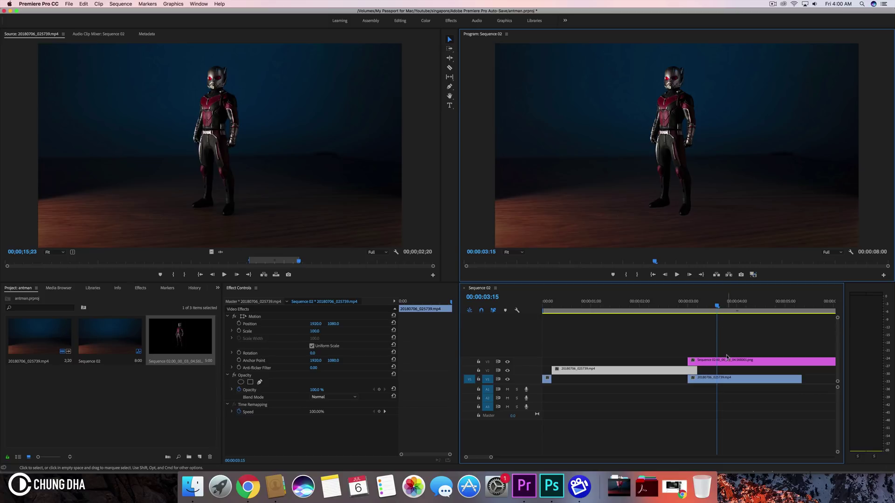
Apply Transform from the Quick list to the V3 cut-out still and select it in Effect Controls.
left_click(725, 359)
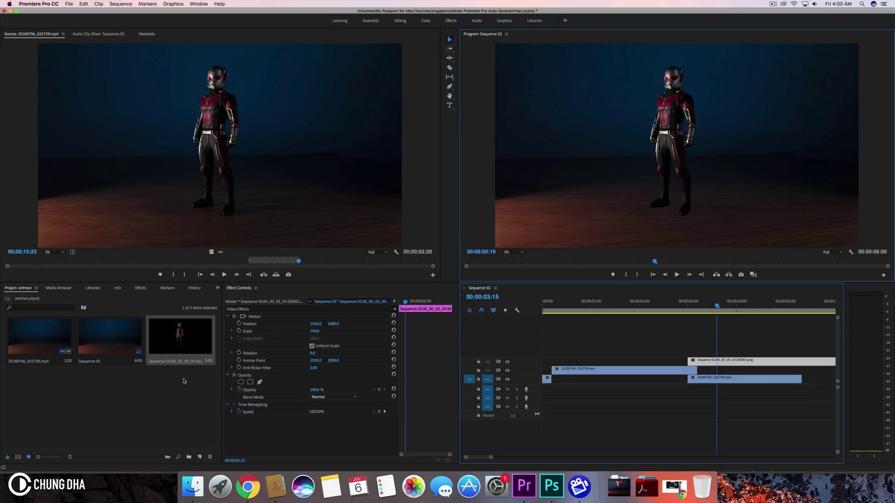
left_click(140, 288)
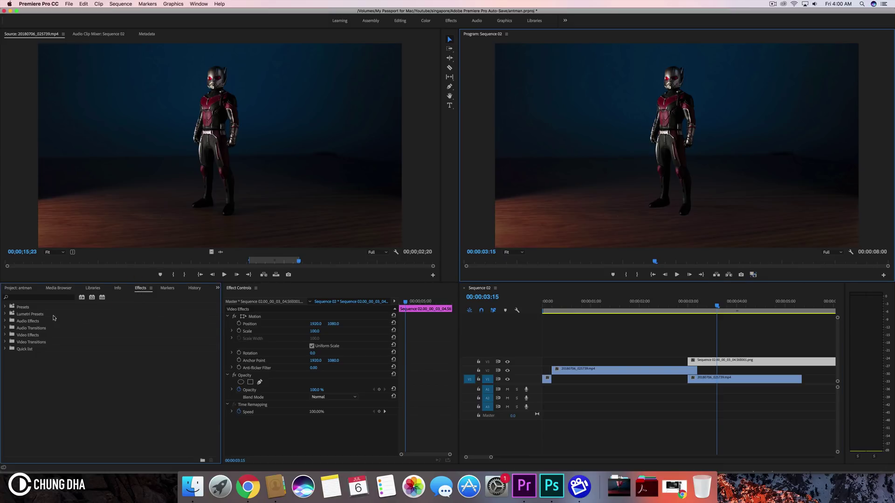
left_click(52, 297)
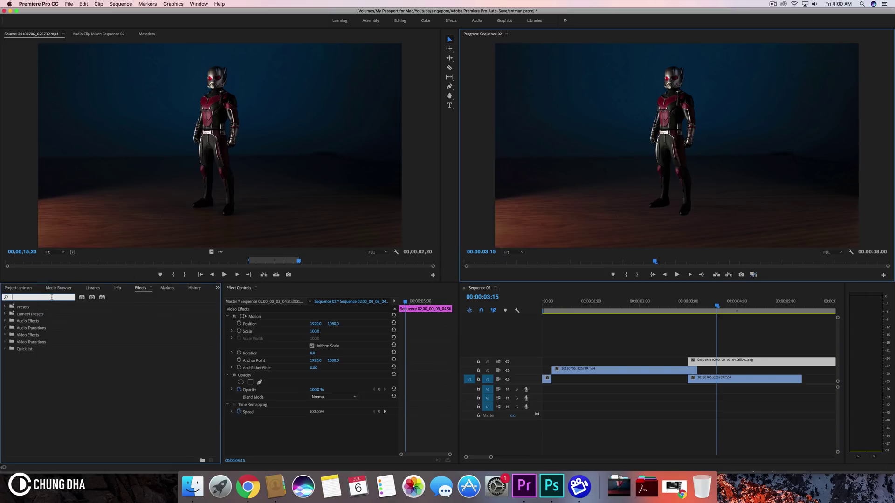
left_click(5, 349)
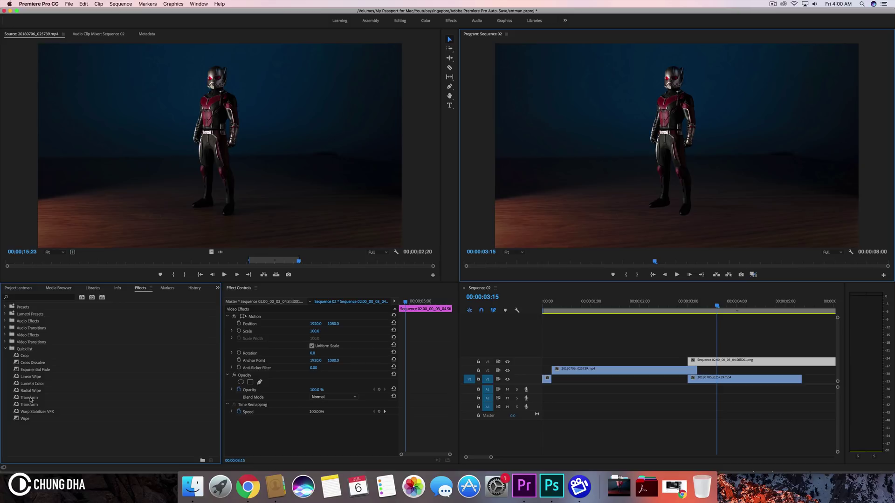
left_click_drag(28, 398, 709, 366)
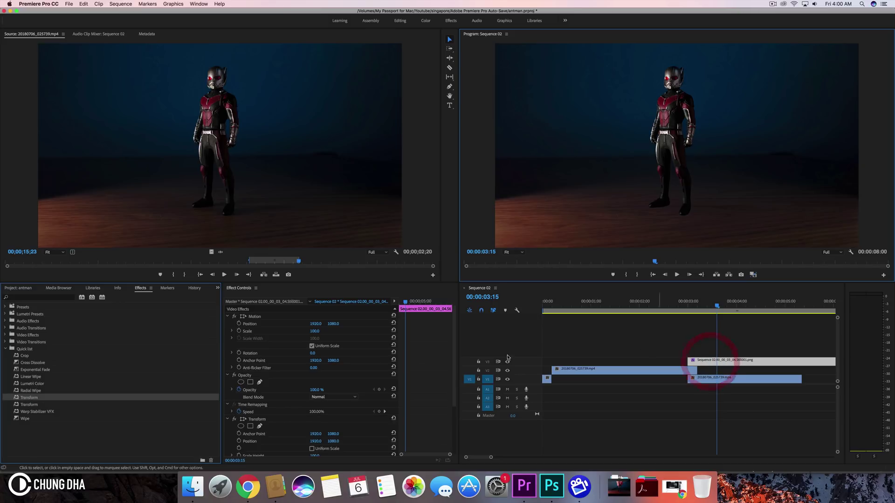
scroll(418, 388, "down", 3)
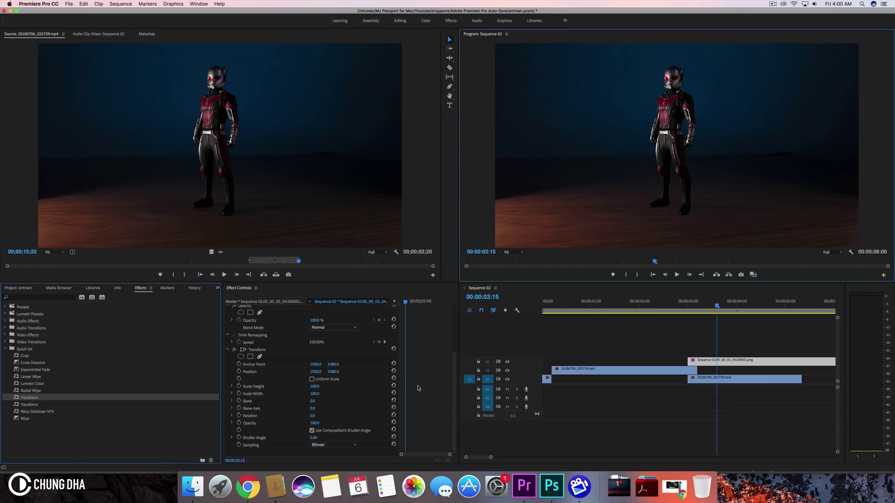
left_click(259, 349)
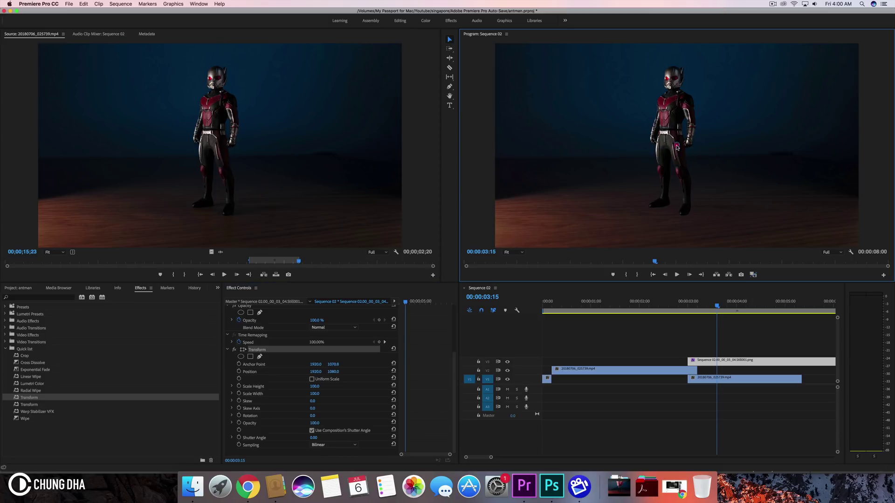
Drag the Transform anchor point down to the figure's feet and nudge the still's position left and up.
left_click_drag(676, 145, 674, 208)
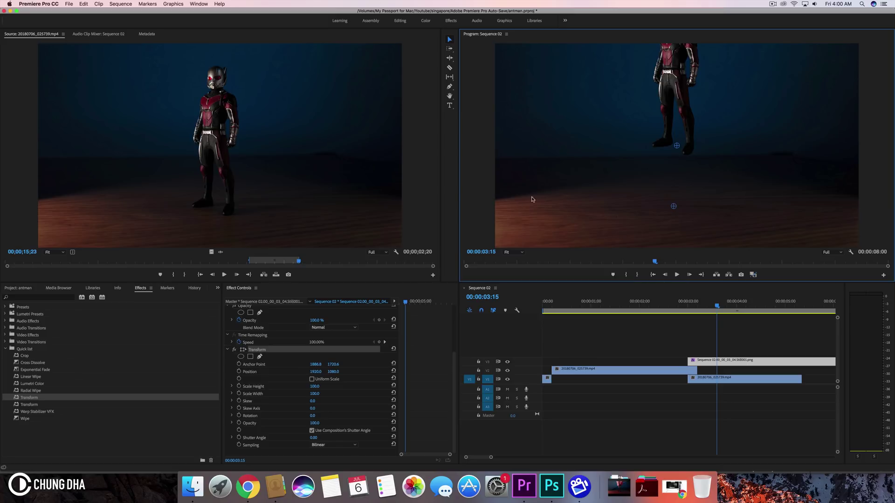
left_click_drag(677, 148, 672, 146)
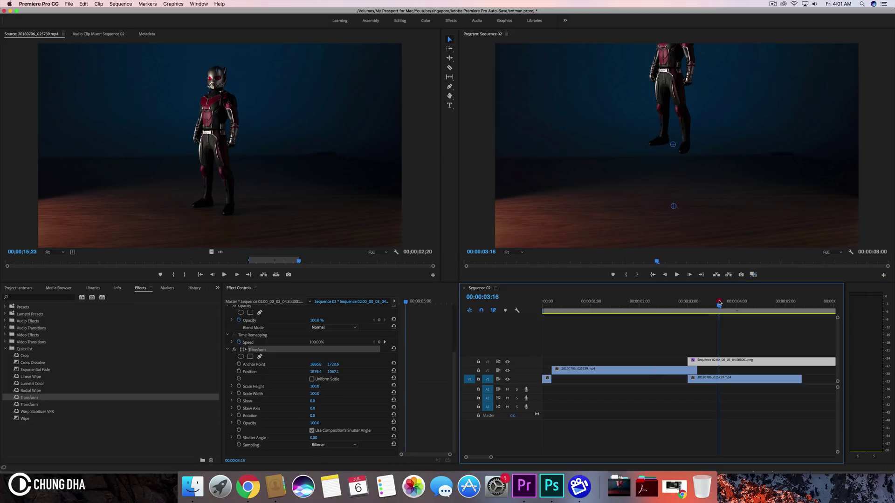
Enter Transform Position X 1886.8, Y 1720.6 for the still, then preview 00:00:03:01–00:00:03:08.
left_click_drag(718, 304, 692, 304)
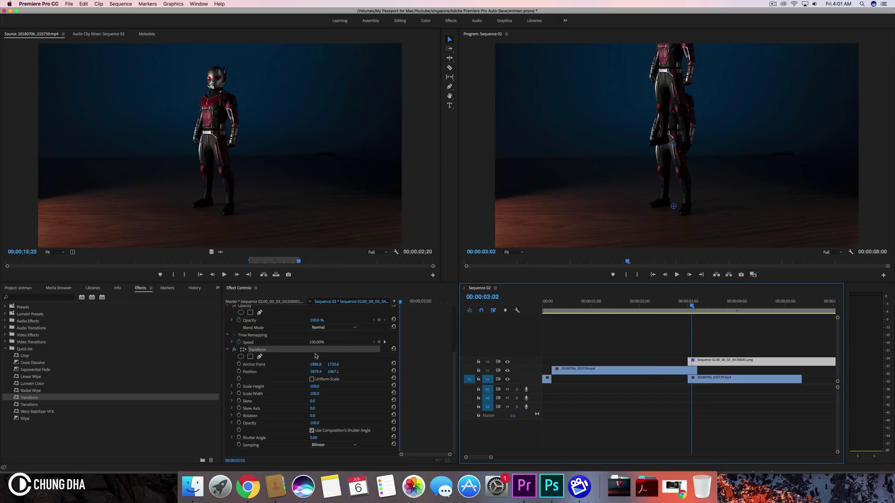
left_click(334, 372)
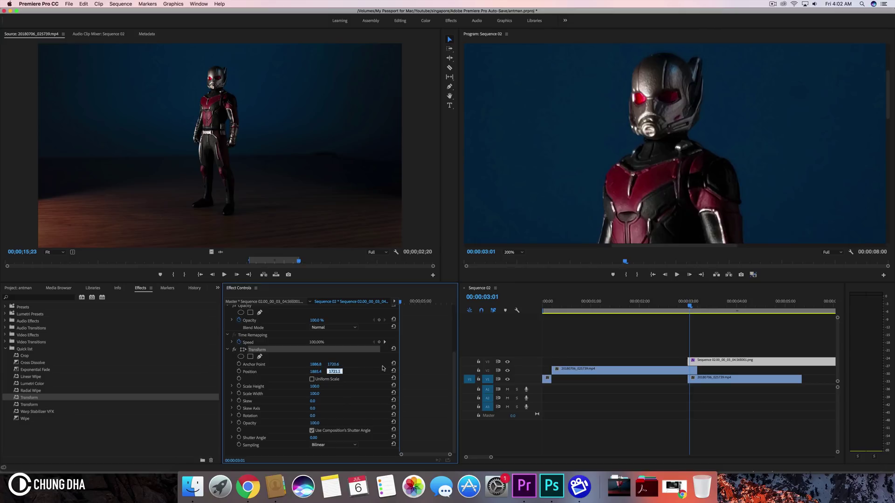
type("1720")
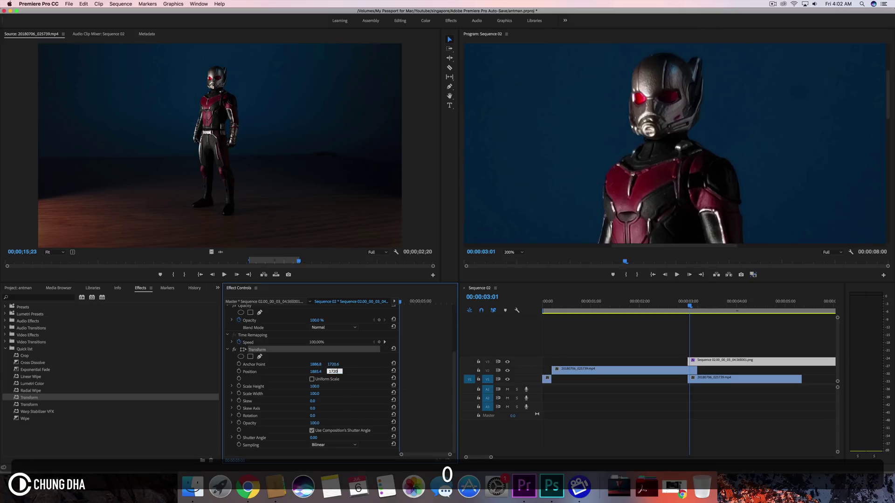
type(".6")
key("shift+Tab")
type("18")
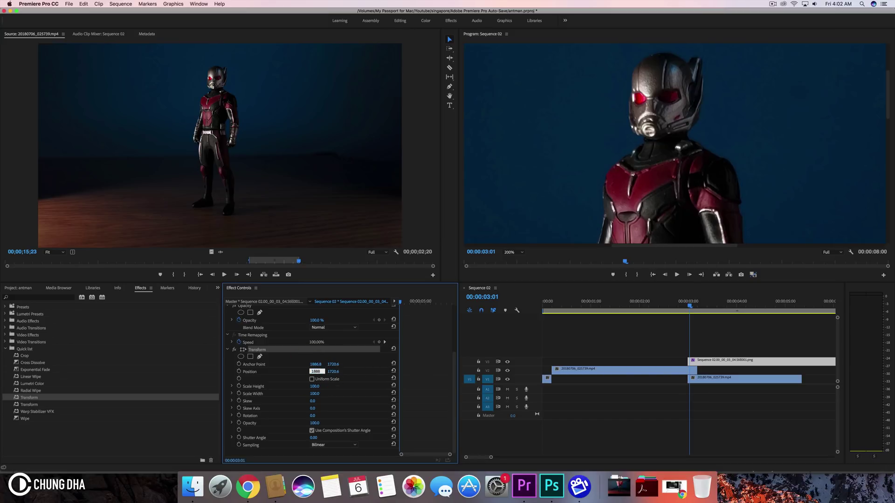
key("BackSpace")
type("6.77")
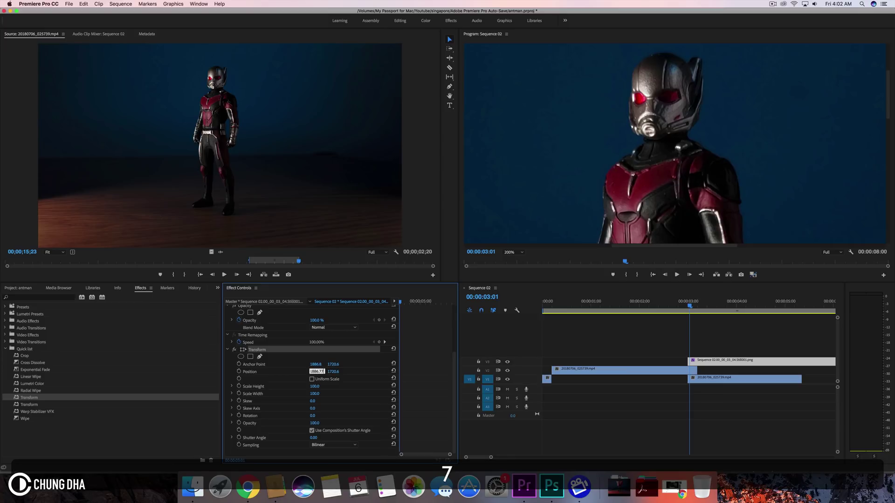
key("BackSpace")
type("8")
key("Return")
left_click_drag(691, 303, 705, 304)
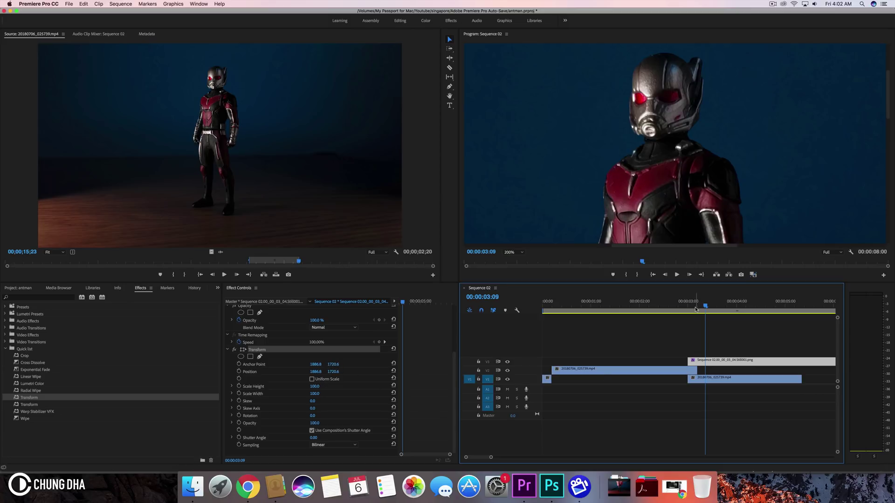
Trim seven frames off the V3 still's start and set the Program monitor zoom to Fit.
left_click_drag(684, 359, 697, 361)
mouse_move(697, 309)
left_mouse_down()
mouse_move(675, 308)
mouse_move(717, 306)
mouse_move(666, 308)
mouse_move(697, 308)
left_mouse_up()
left_click(708, 359)
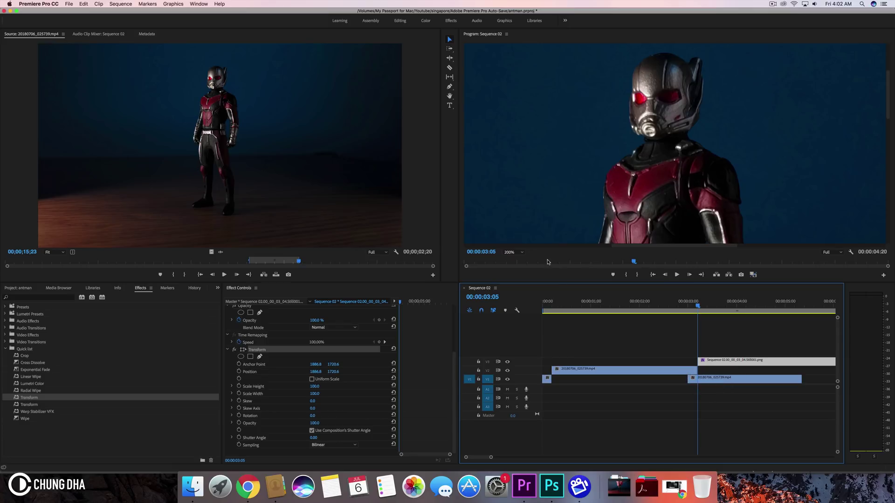
left_click(522, 257)
left_click(521, 254)
left_click(513, 259)
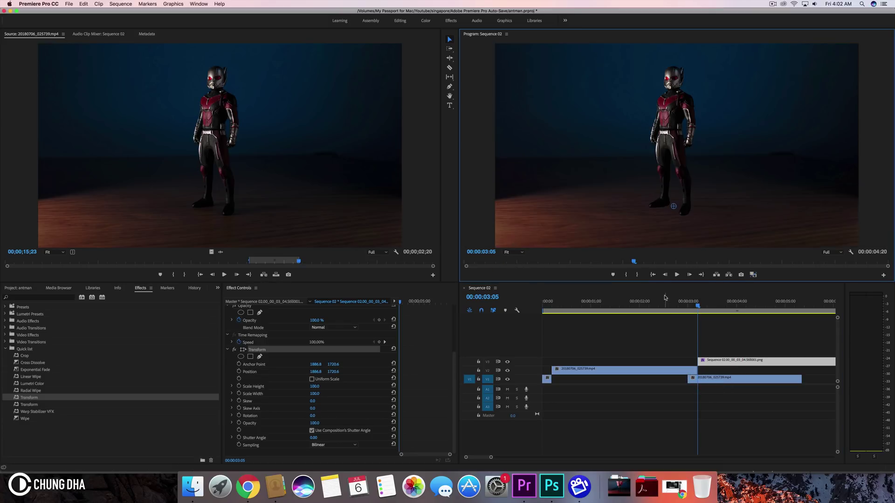
left_click_drag(679, 302, 712, 301)
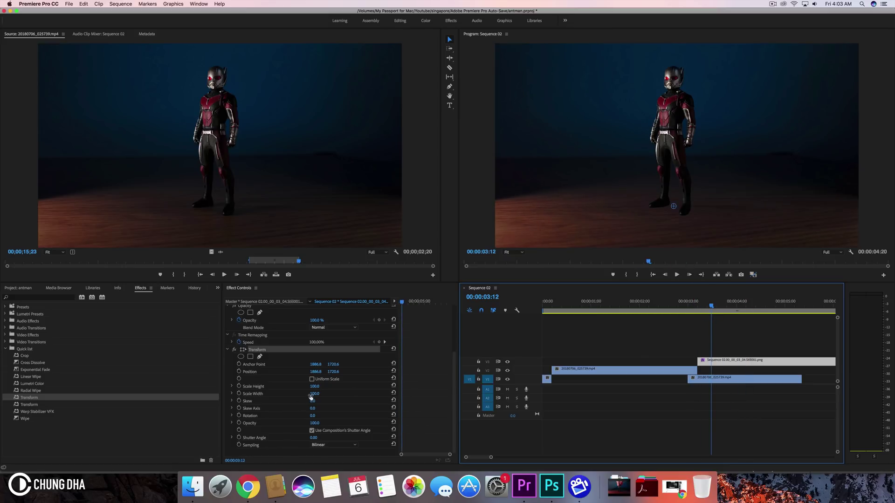
Enable Uniform Scale, reset Scale to 100 and set a first Scale keyframe at 100.
left_click(311, 379)
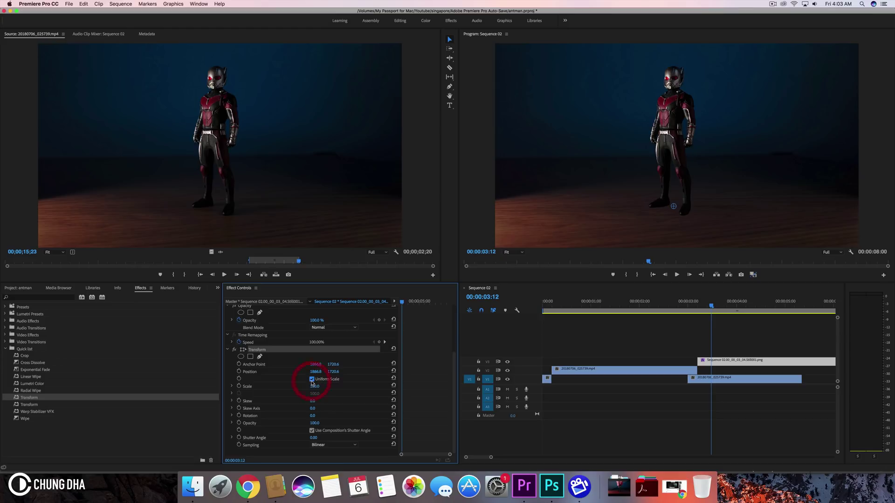
mouse_move(314, 386)
left_mouse_down()
mouse_move(269, 386)
mouse_move(309, 387)
left_mouse_up()
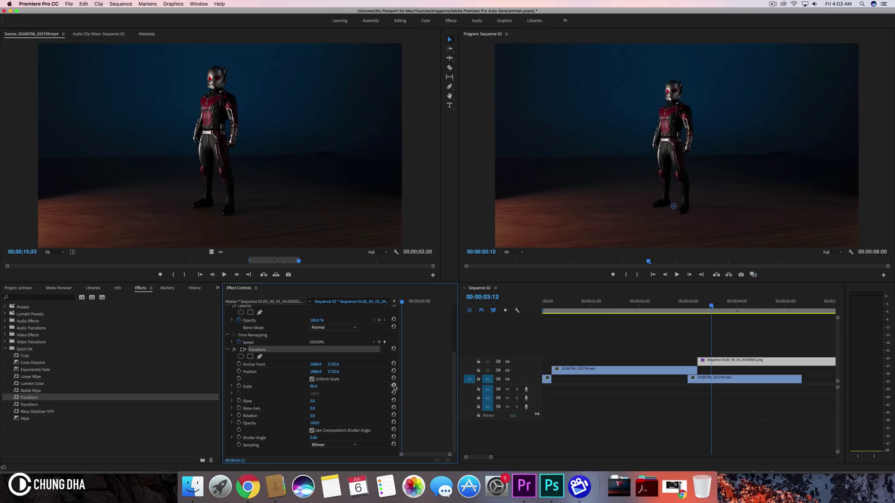
left_click(394, 386)
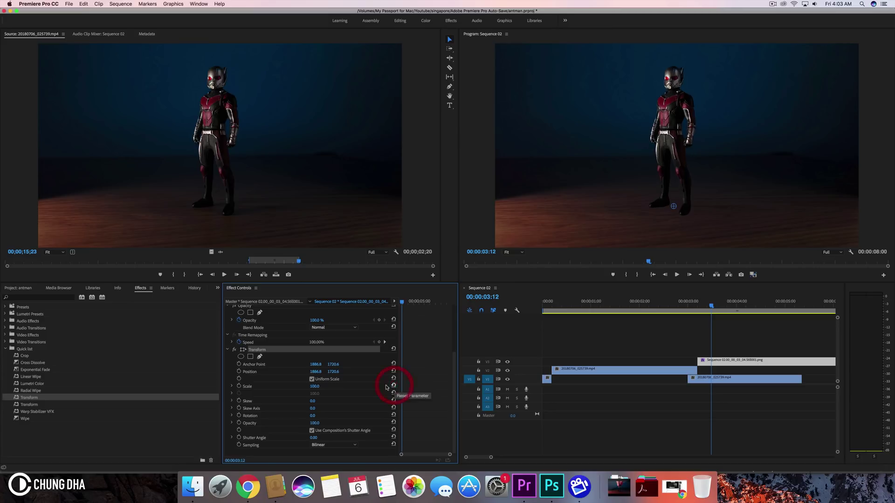
left_click(239, 386)
left_click(394, 387)
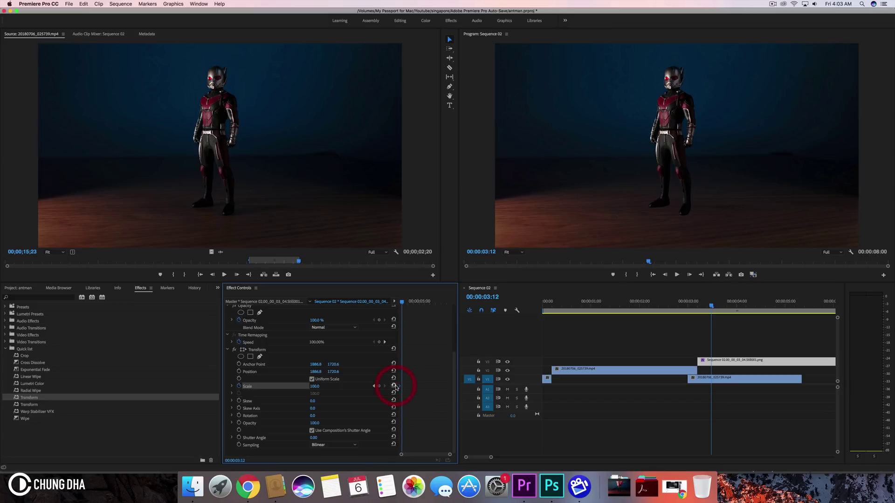
left_click_drag(409, 303, 399, 303)
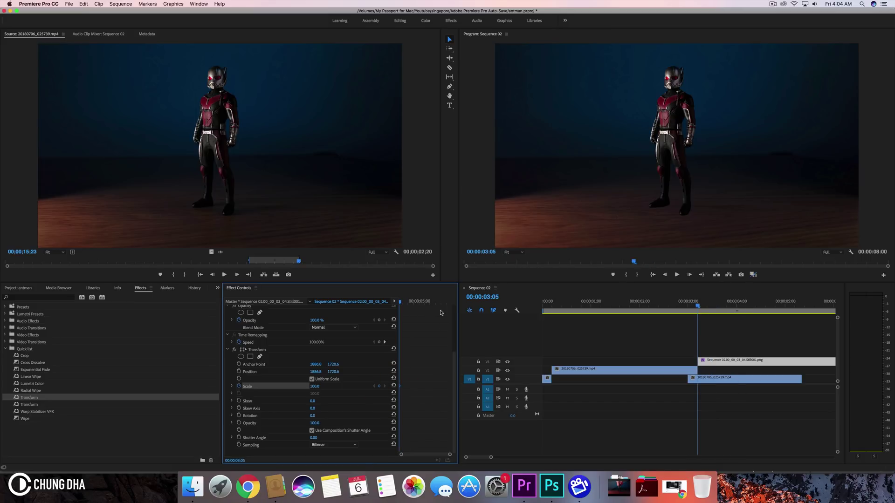
key("shift")
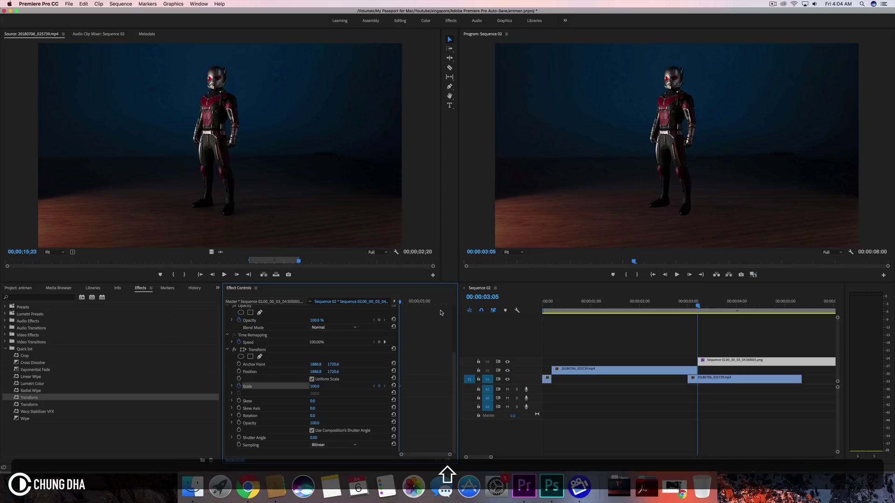
key("shift+Right")
key("shift+Right")
key("shift+Right")
key("shift+Right")
key("shift+Right")
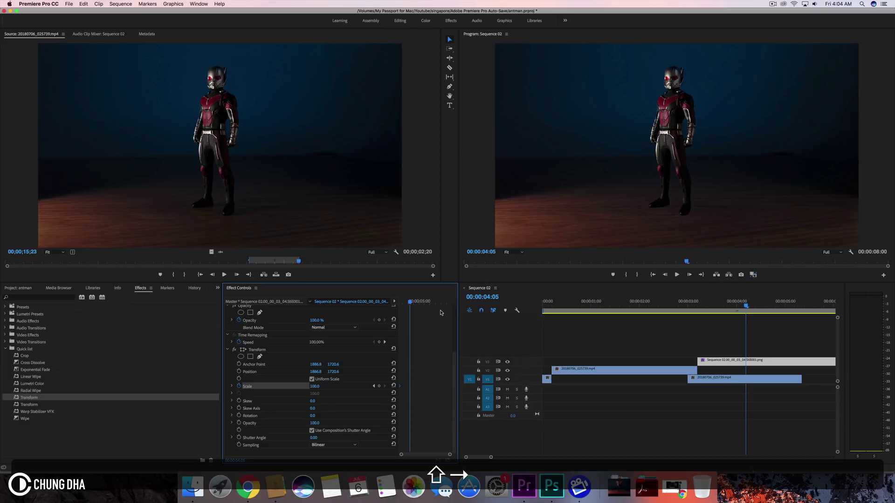
Split the V3 still at 00:00:04:05 and delete the leftover piece after the cut.
left_click(749, 362)
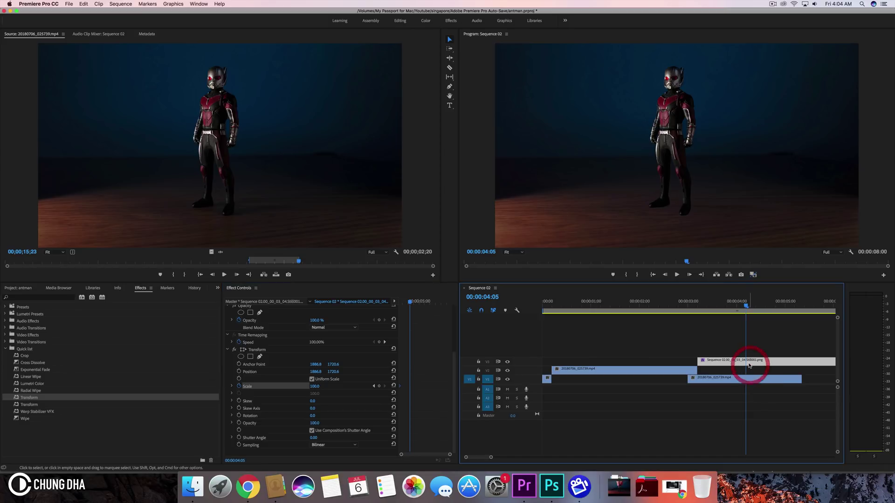
key("super")
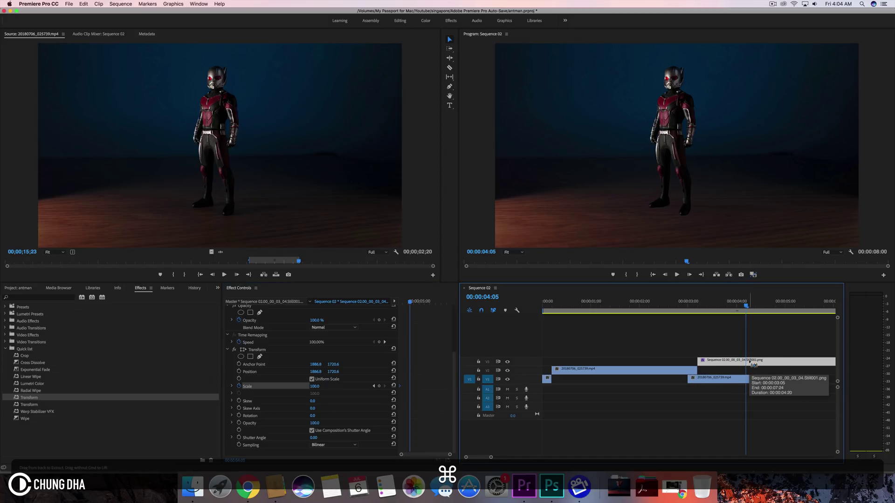
key("super+k")
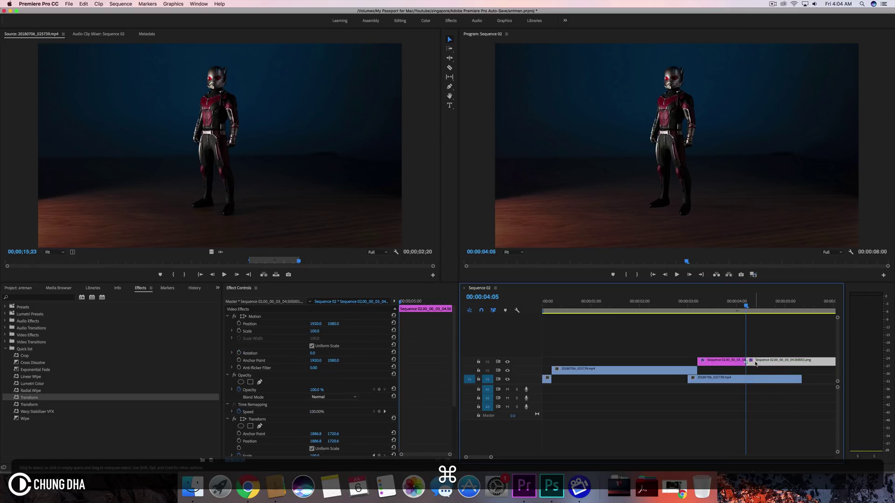
key("backslash")
left_click(739, 362)
key("Delete")
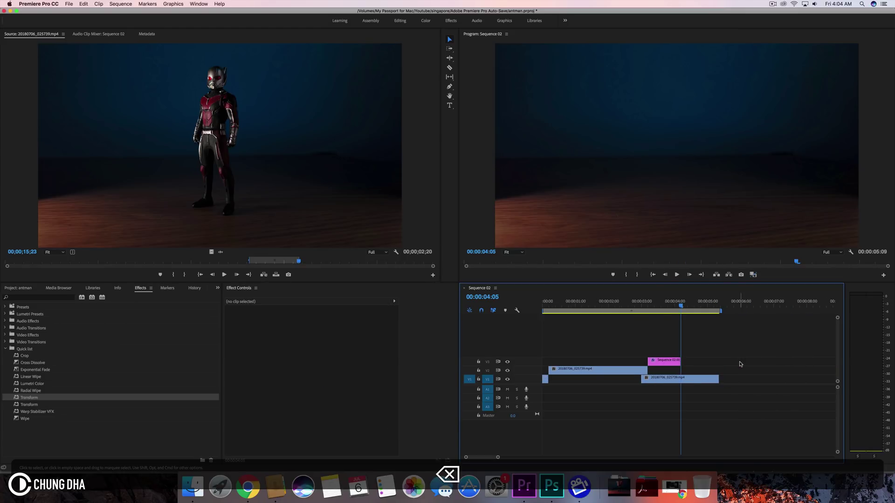
Move the nested sequence clip at 00:00:03:16 down from V3 onto V2.
left_click_drag(642, 304, 662, 304)
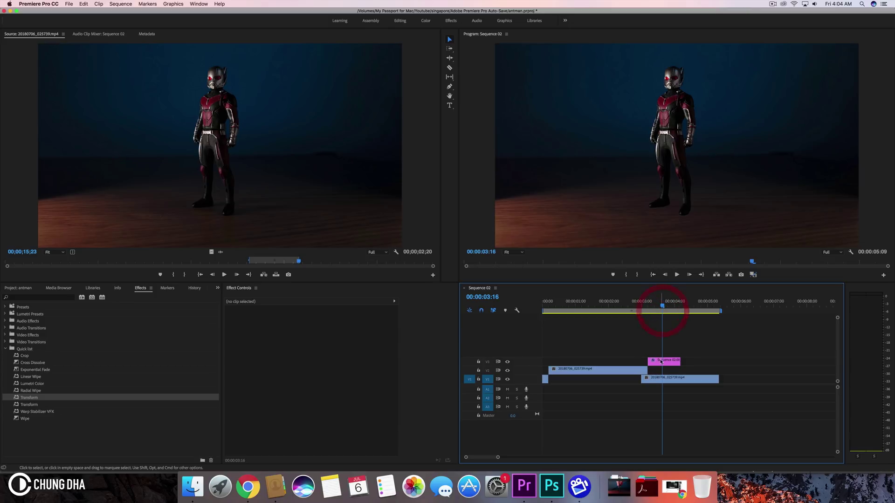
left_click(658, 363)
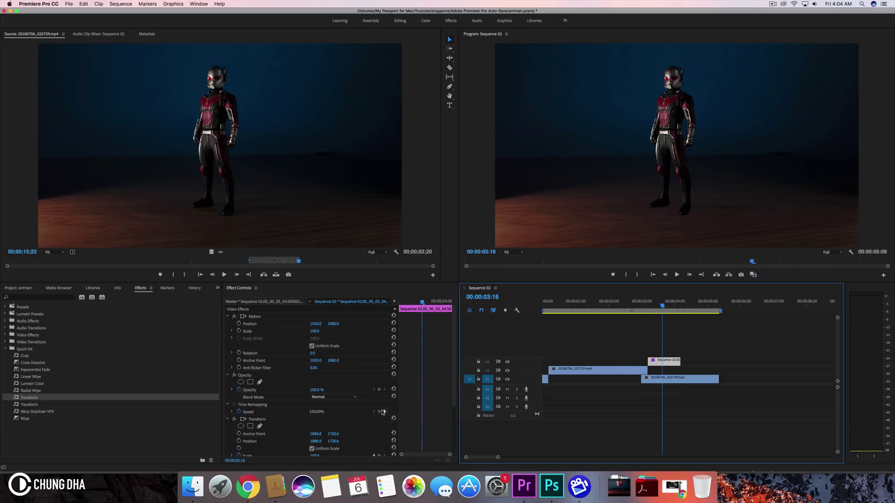
left_click(672, 366)
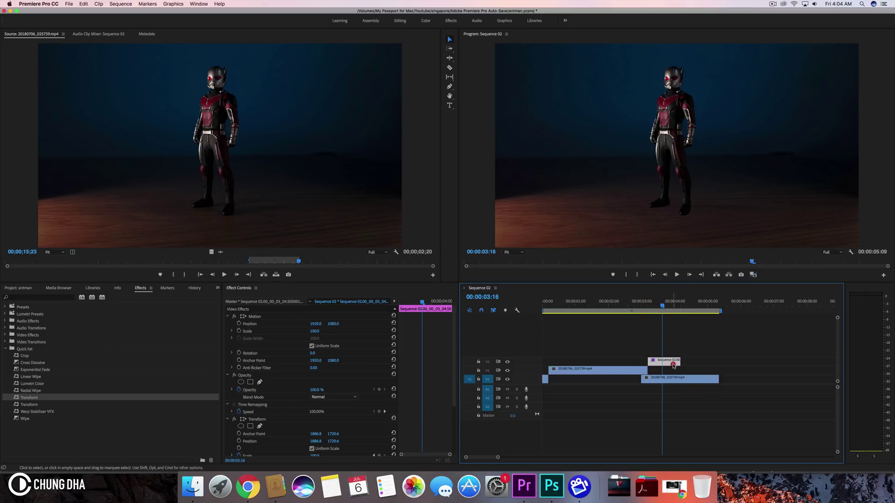
left_click_drag(673, 366, 671, 368)
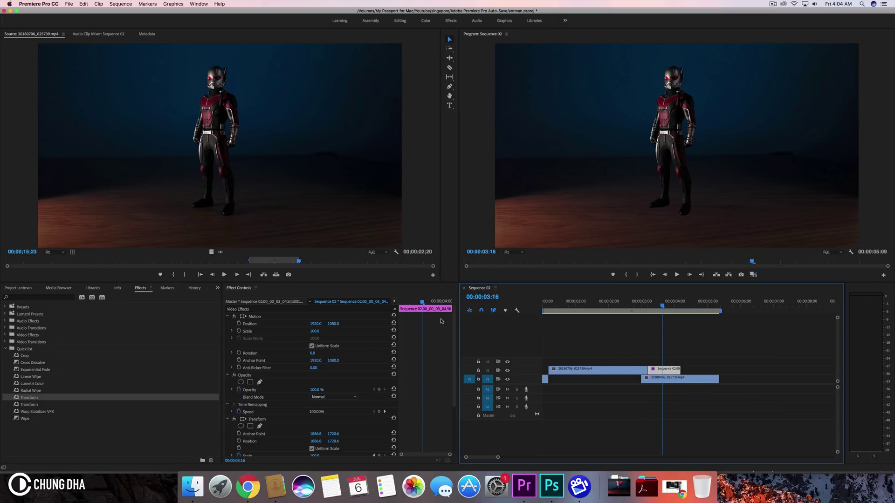
scroll(445, 361, "down", 5)
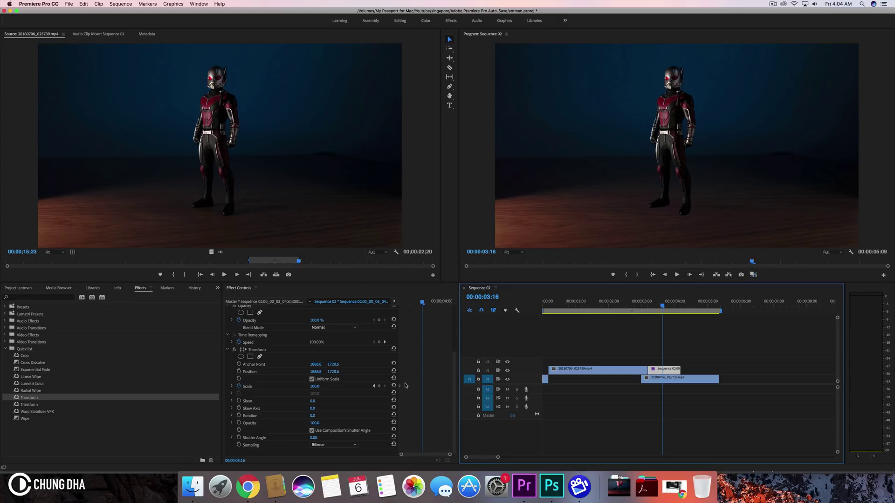
Add a Scale keyframe of 0 after the 100 keyframe and play back the shrink.
left_click(304, 386)
left_click(316, 386)
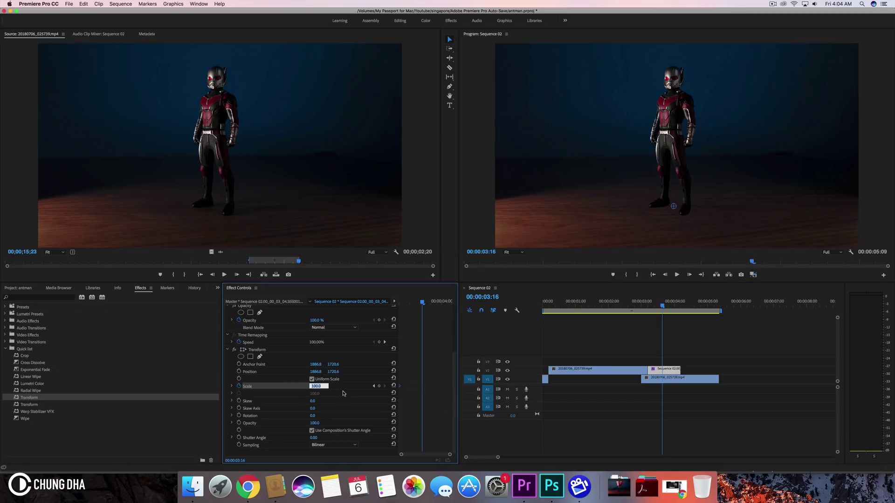
type("0")
key("Return")
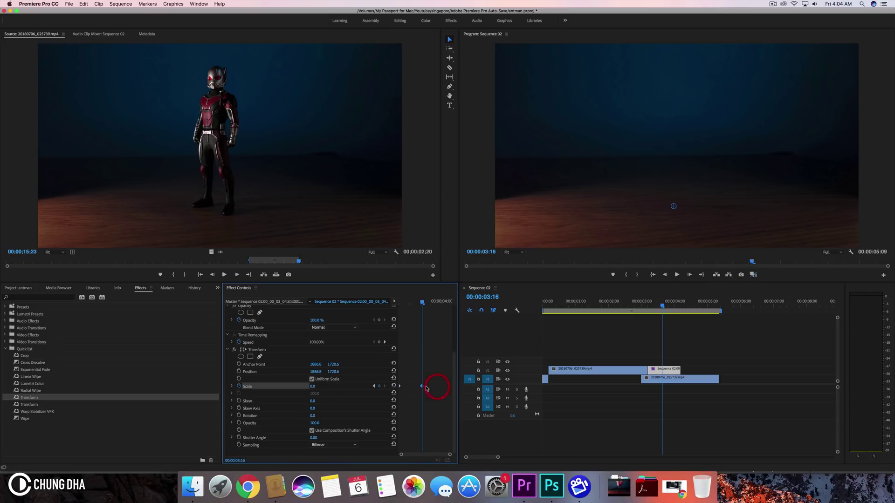
left_click_drag(422, 386, 455, 389)
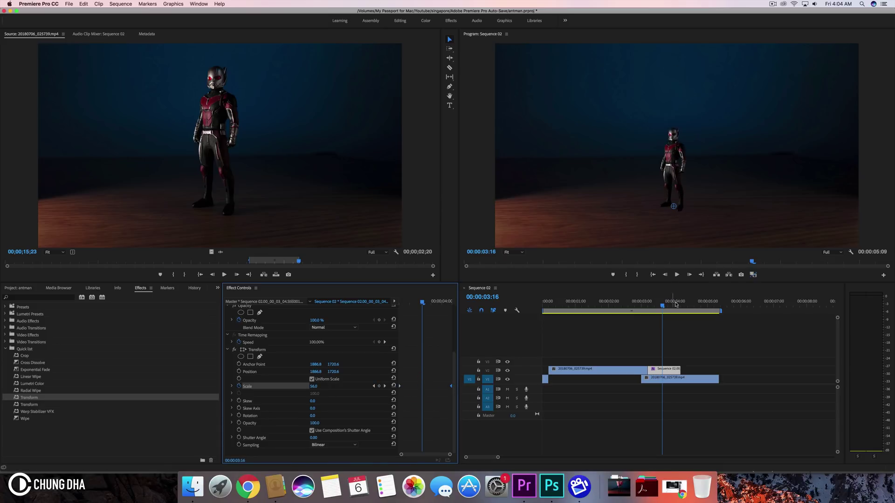
left_click_drag(657, 302, 641, 303)
key("space")
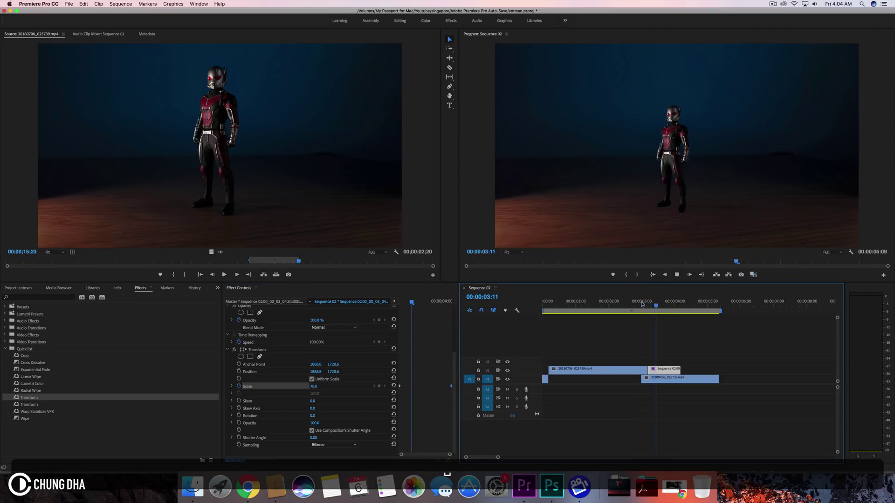
Position the zero-scale keyframe ten frames after the clip start, at 00:00:03:15.
right_click(642, 302)
left_click(640, 300)
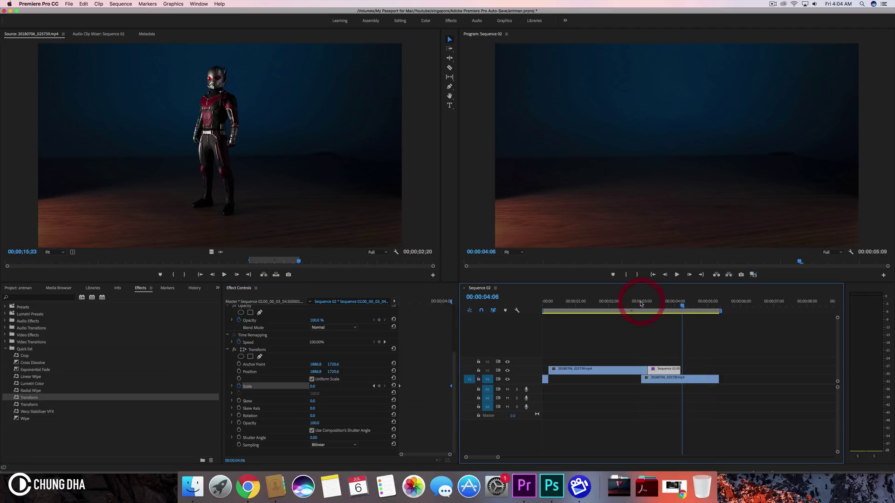
key("Up")
left_click(373, 308)
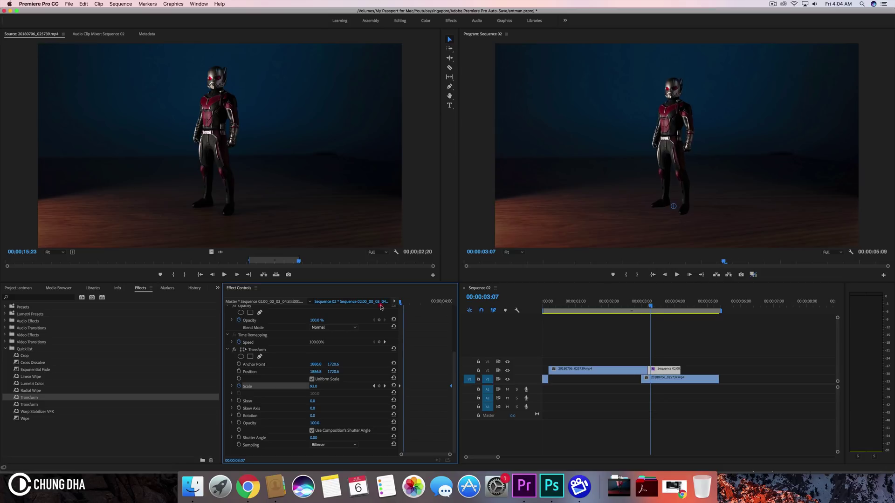
key("shift+Right")
key("shift+Right")
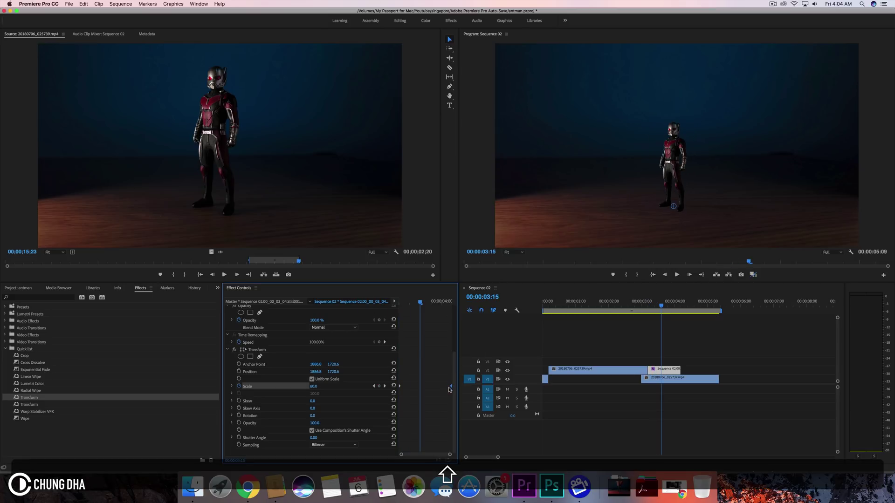
left_click_drag(448, 387, 419, 389)
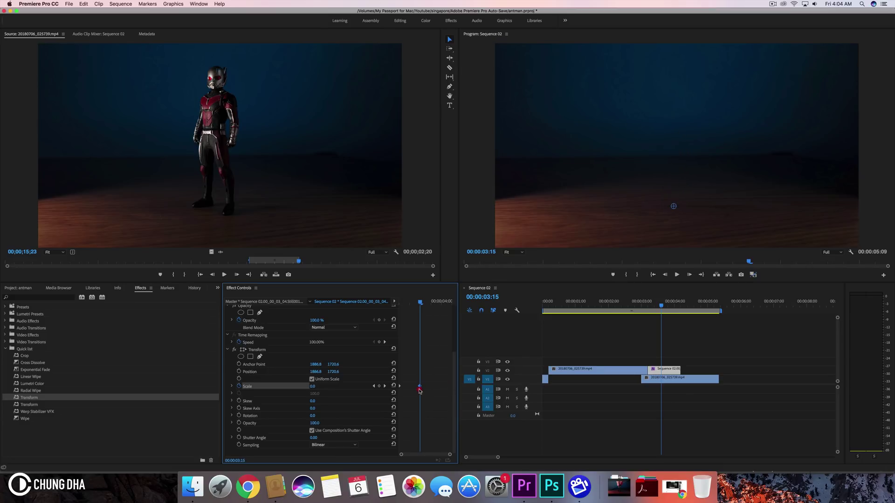
Replay the shrink several times from 00:00:02:19, then bring up the Scale keyframe's options.
left_click(633, 303)
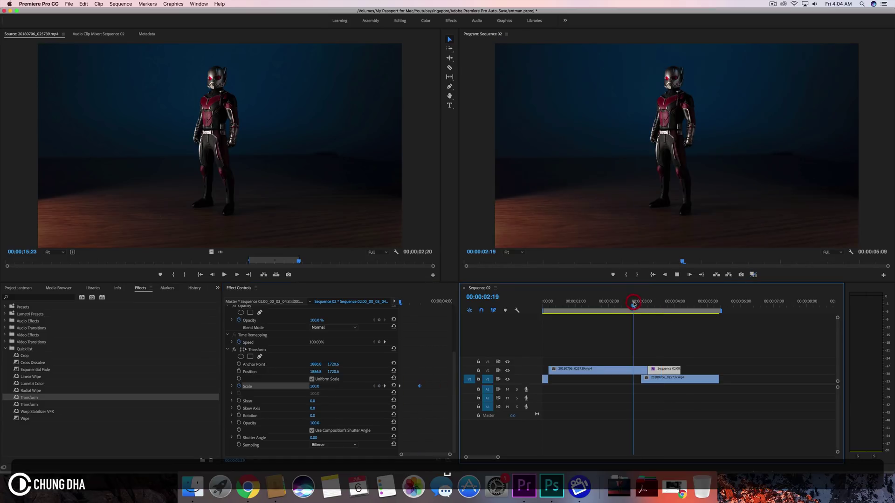
left_click(633, 302)
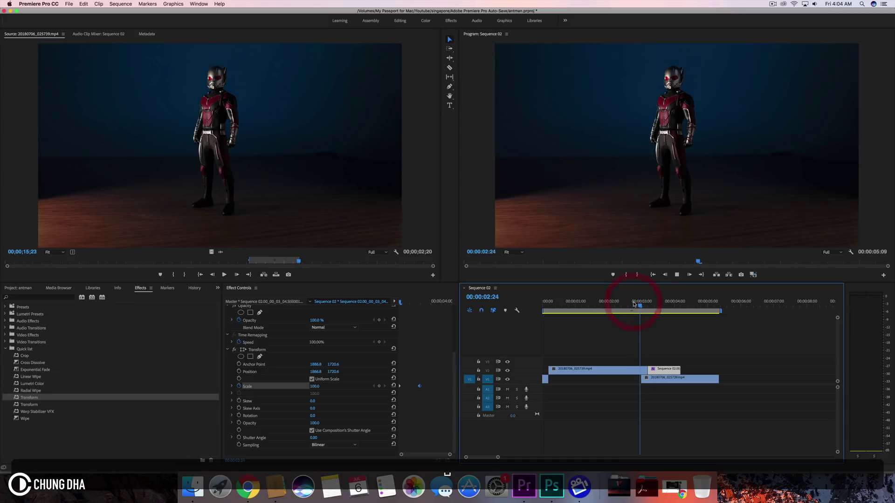
key("space")
left_click(633, 303)
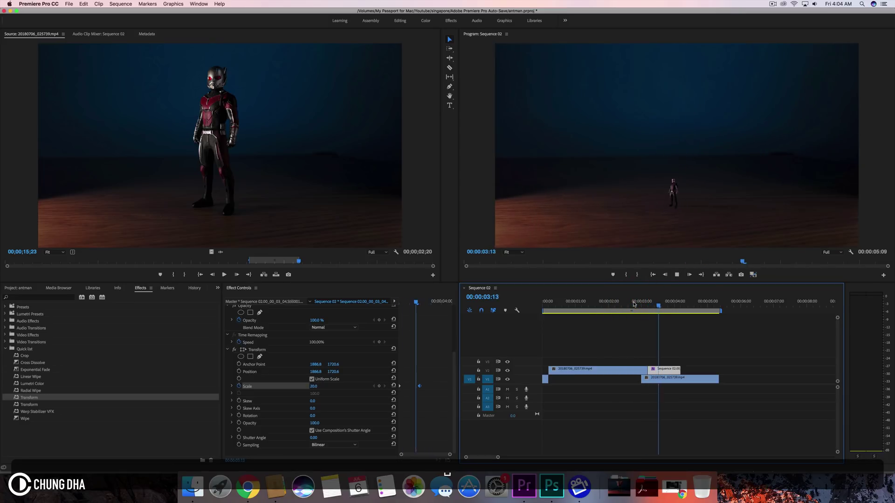
left_click(633, 302)
left_click(633, 303)
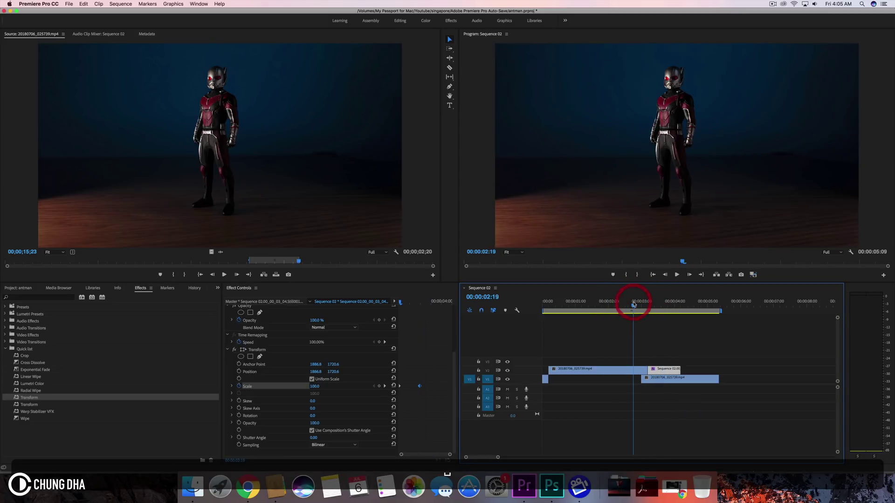
key("space")
left_click(633, 303)
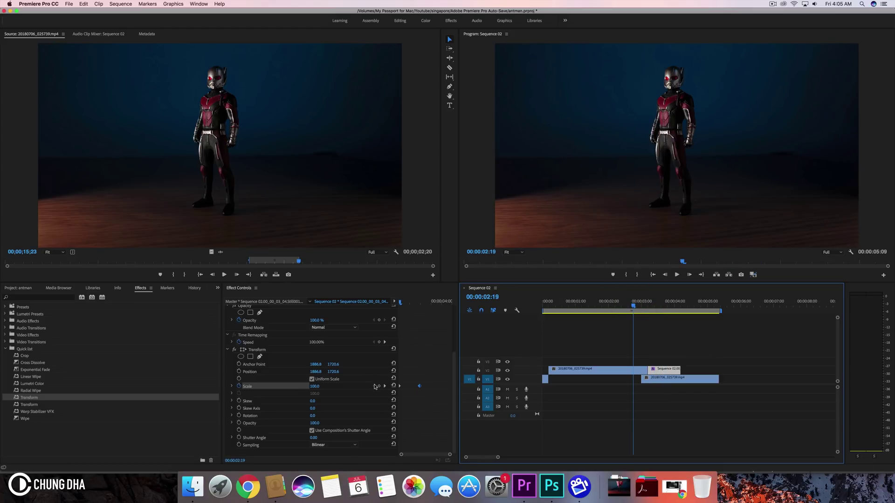
left_click(400, 387)
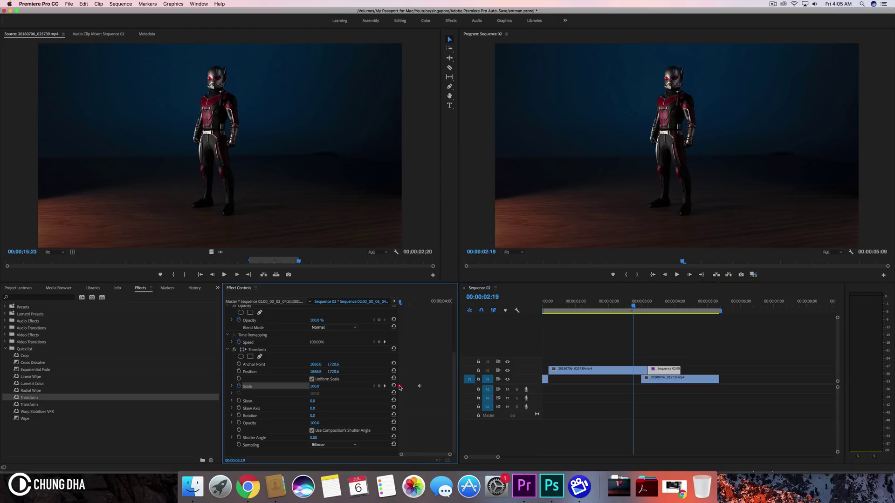
right_click(400, 387)
Change the Scale keyframe interpolation and reshape its easing curve so the shrink starts slowly.
left_click(412, 427)
left_click(232, 387)
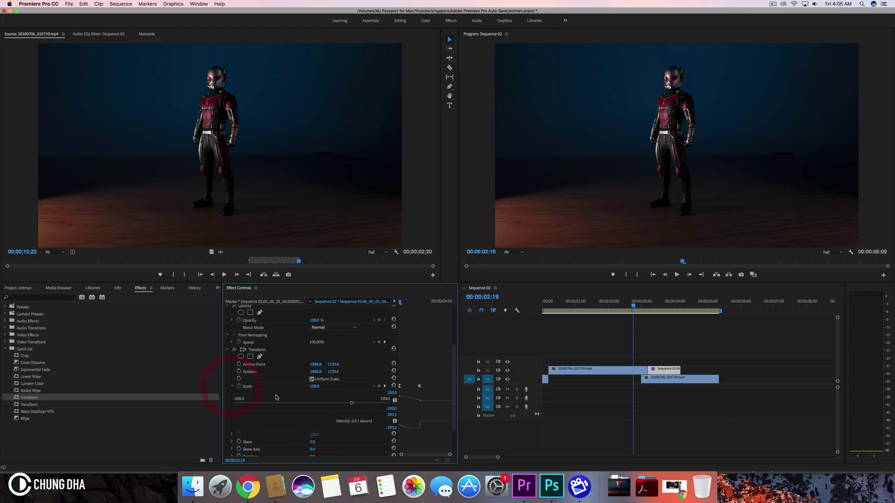
key("space")
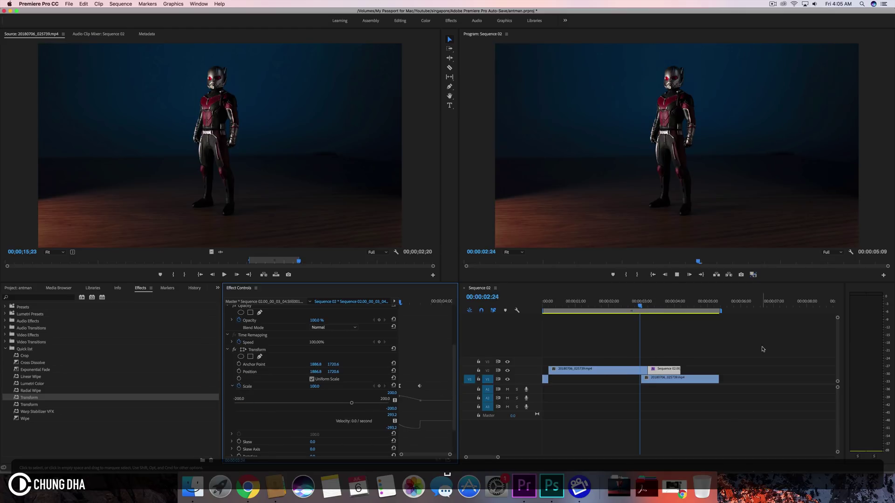
left_click(625, 302)
left_click(625, 302)
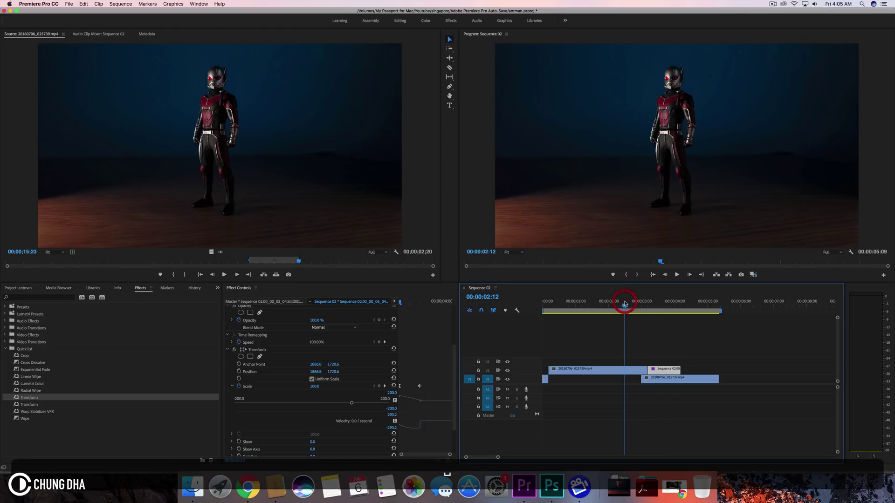
left_click(399, 388)
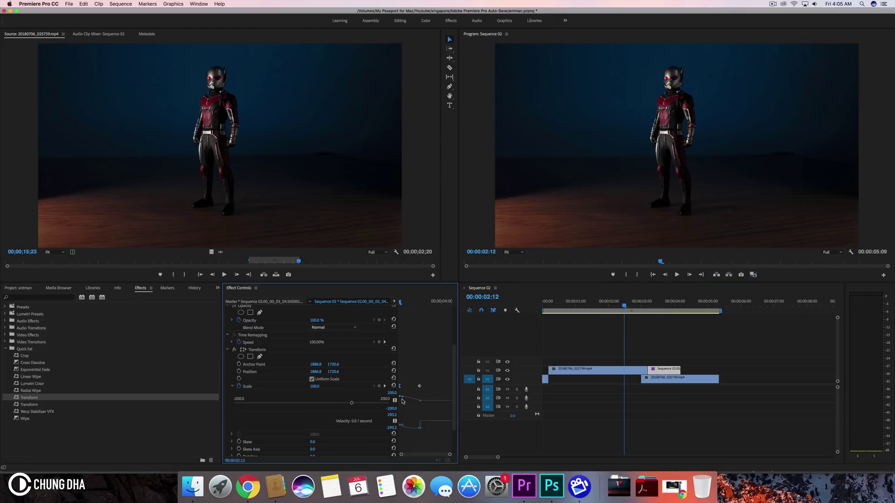
left_click_drag(404, 399, 408, 399)
key("space")
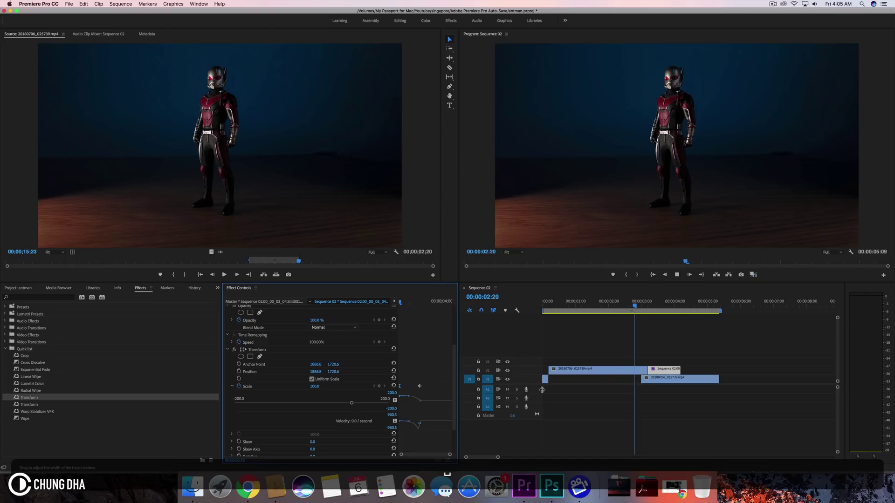
Review the eased shrink around 00:00:03:00, scrubbing back to 00:00:03:07 where Ant-Man shows.
left_click(624, 390)
left_click(644, 304)
left_click(643, 303)
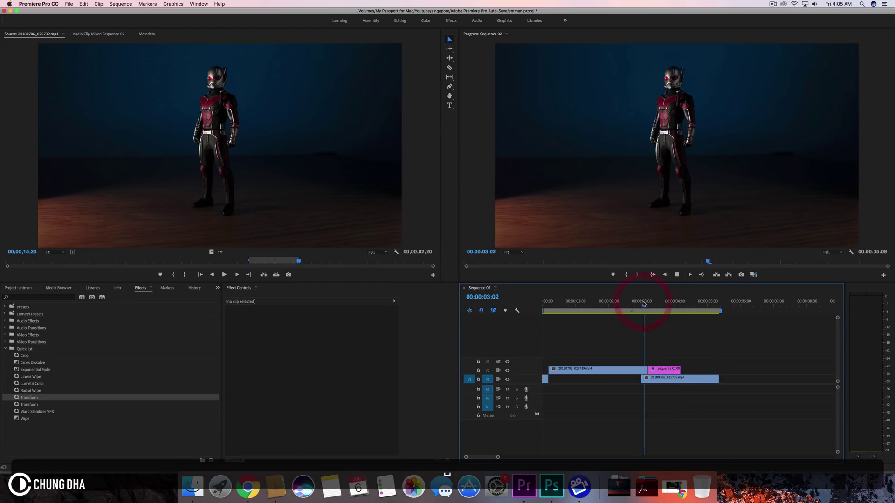
mouse_move(643, 303)
left_mouse_down()
mouse_move(670, 303)
mouse_move(640, 303)
left_mouse_up()
left_click(640, 303)
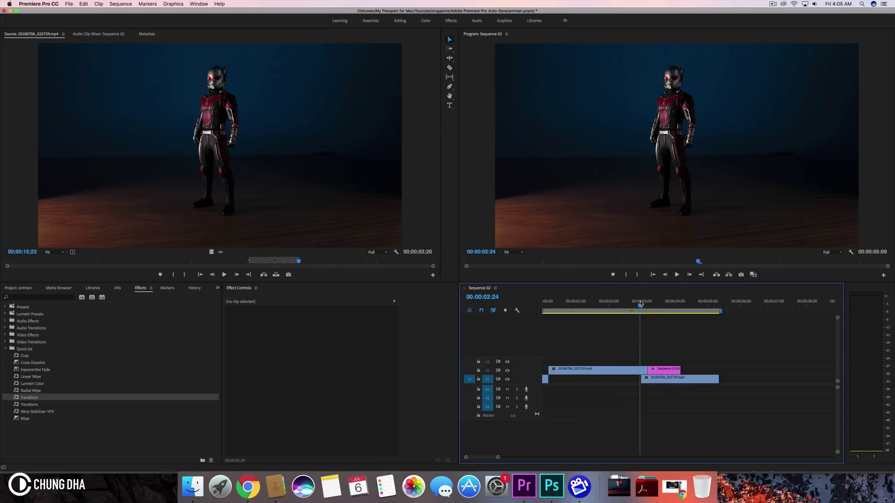
key("space")
left_click(642, 303)
key("space")
right_click(639, 303)
left_click(637, 302)
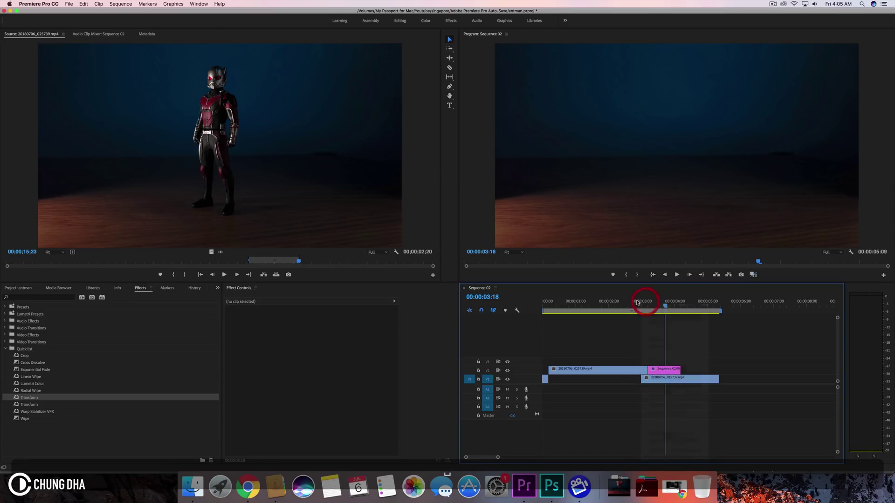
mouse_move(637, 302)
left_mouse_down()
mouse_move(663, 306)
mouse_move(631, 304)
mouse_move(651, 307)
left_mouse_up()
Steepen the Scale easing curve on the V2 nested clip's keyframe.
left_click(664, 369)
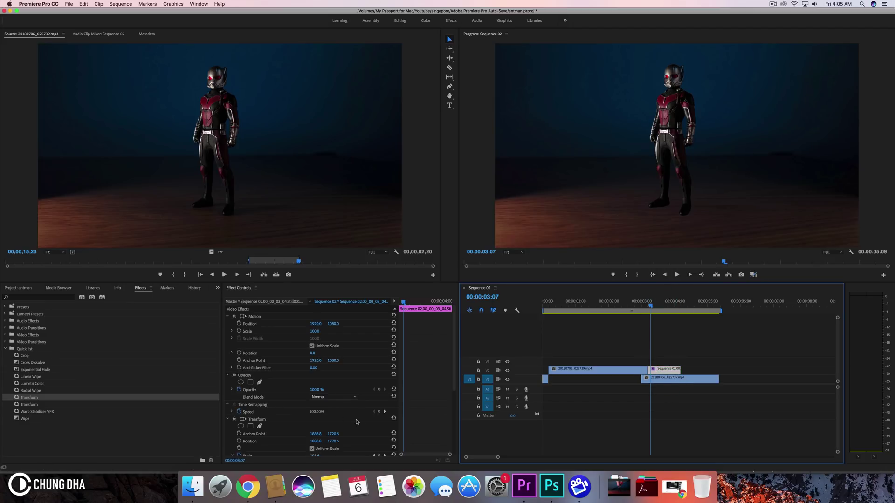
scroll(356, 423, "down", 5)
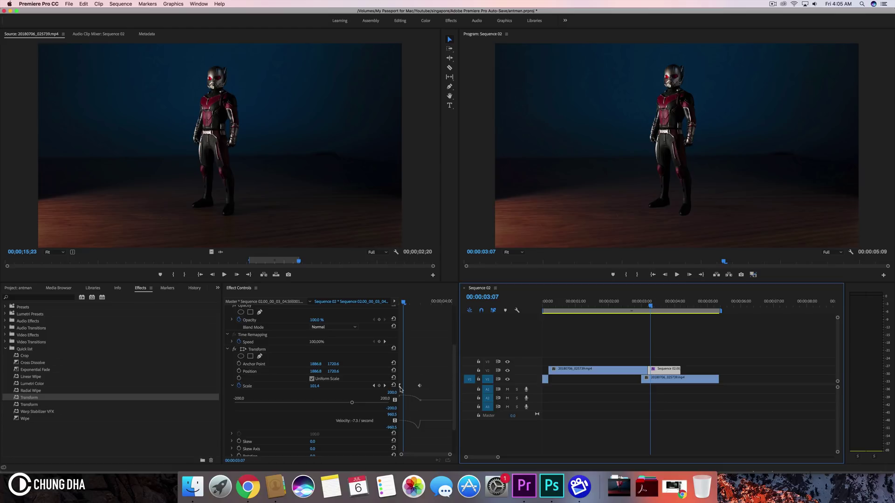
left_click(400, 388)
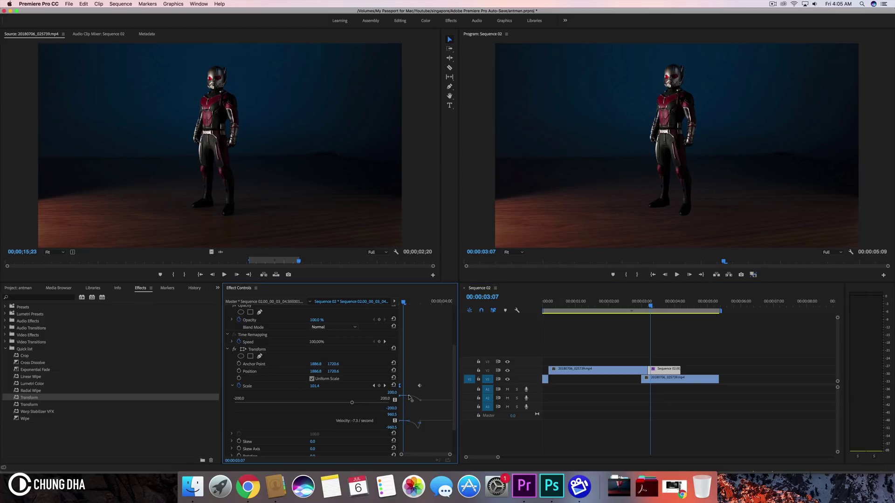
right_click(408, 396)
left_click(408, 397)
left_click_drag(409, 397, 411, 400)
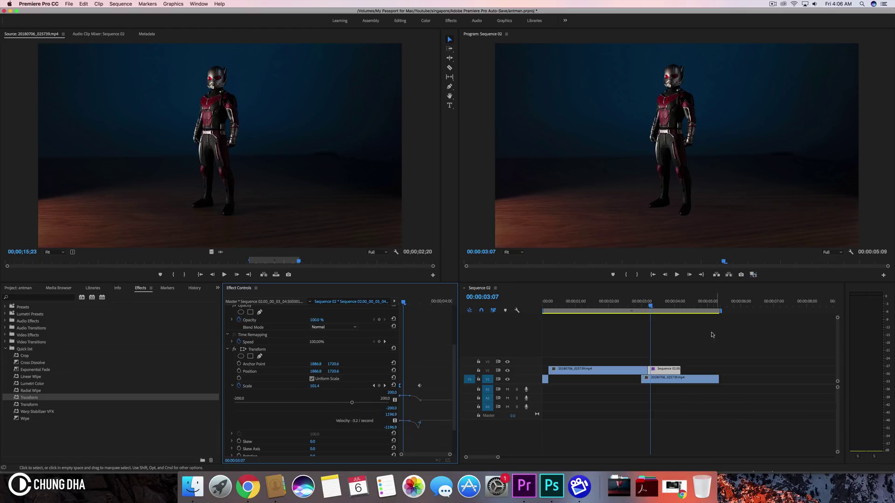
Scrub and play the steepened shrink, stopping the playhead at 00:00:03:14.
left_click(644, 301)
left_click_drag(636, 303, 644, 305)
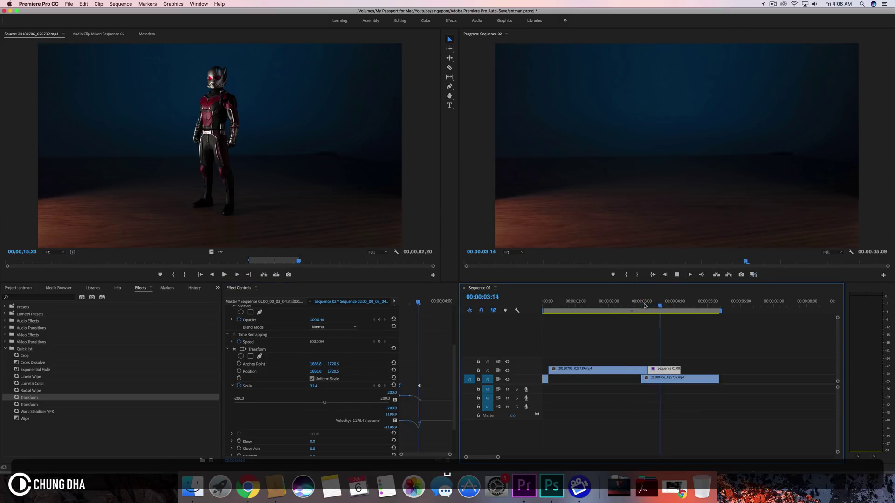
left_click(644, 303)
key("space")
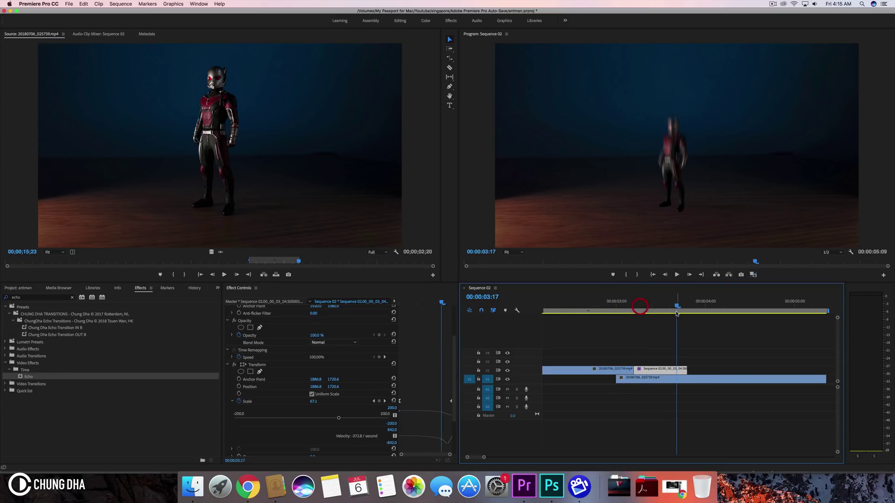
left_click_drag(635, 304, 573, 309)
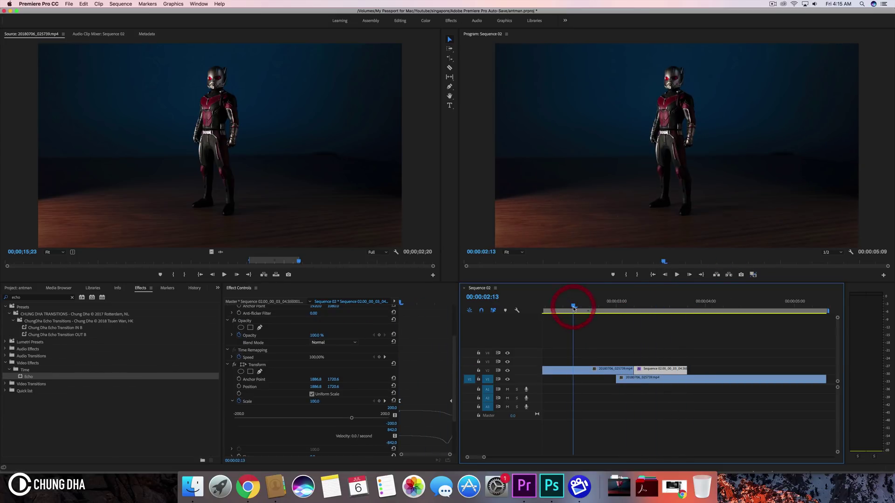
key("space")
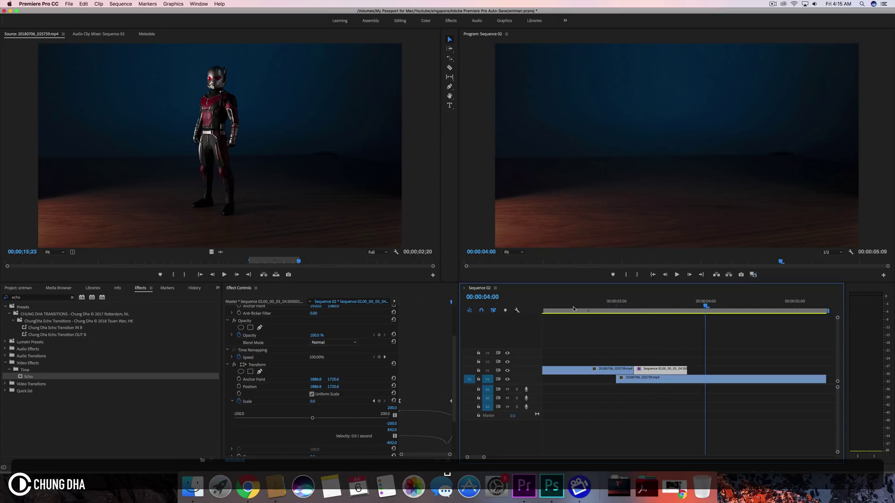
left_click(666, 303)
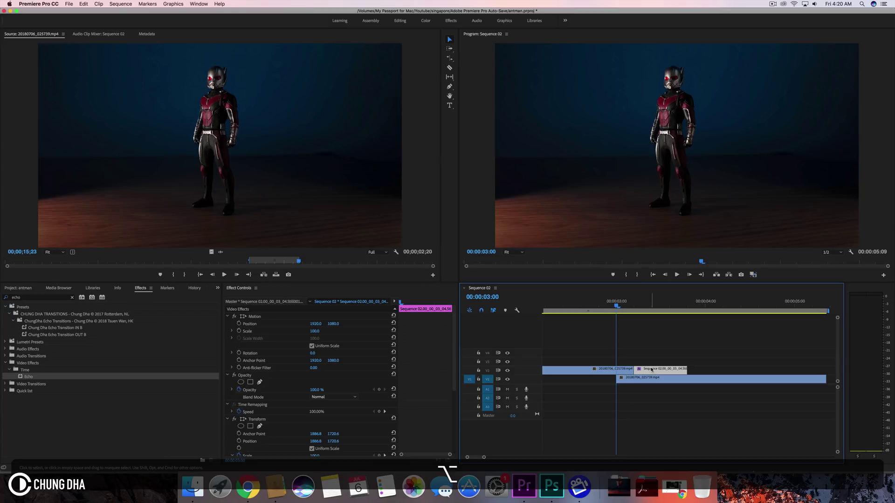
Duplicate the shrinking still onto the track above and set that copy's blend mode to Screen.
left_click_drag(651, 369, 651, 301)
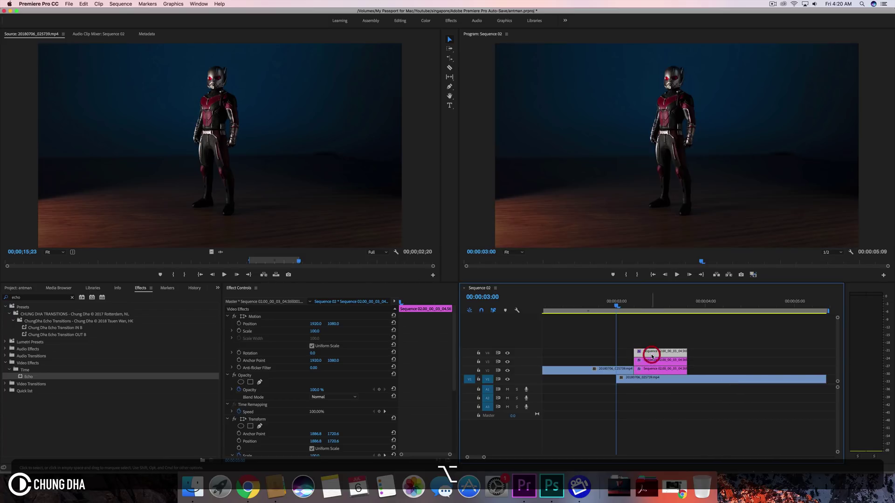
left_click(344, 399)
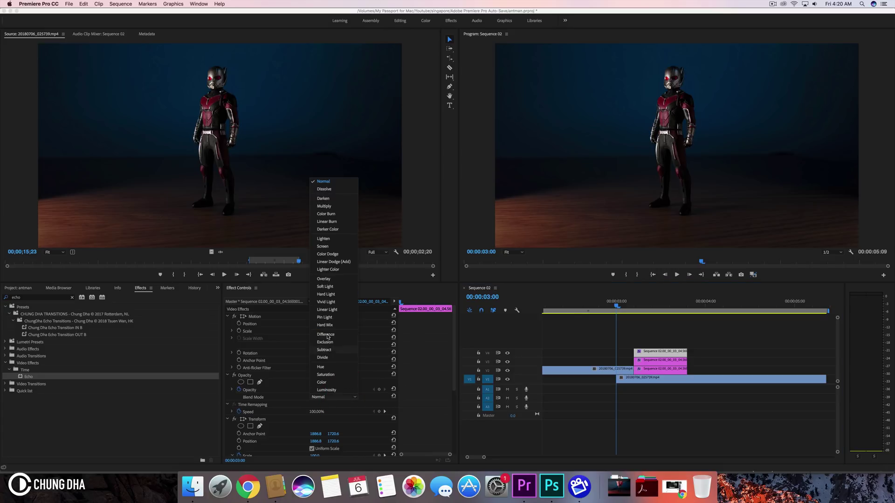
left_click(332, 247)
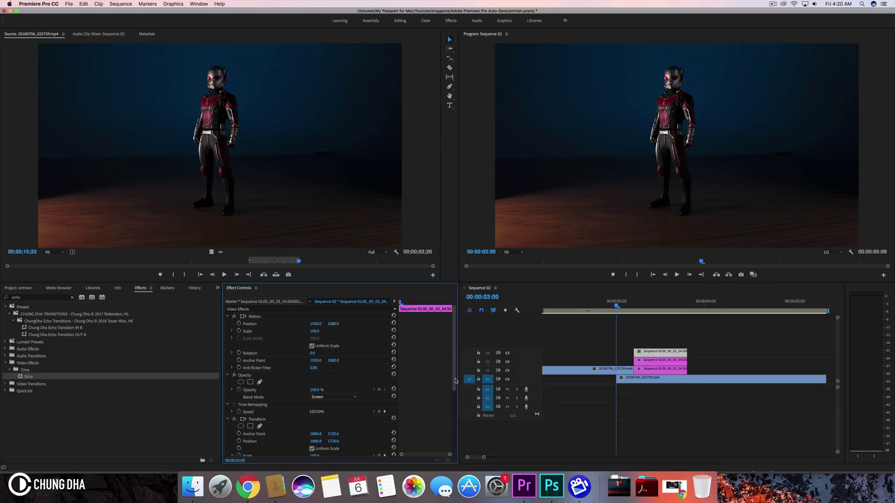
Set the middle copy on V3 to Screen blending after briefly trying Color Dodge.
left_click(668, 358)
left_click(668, 358)
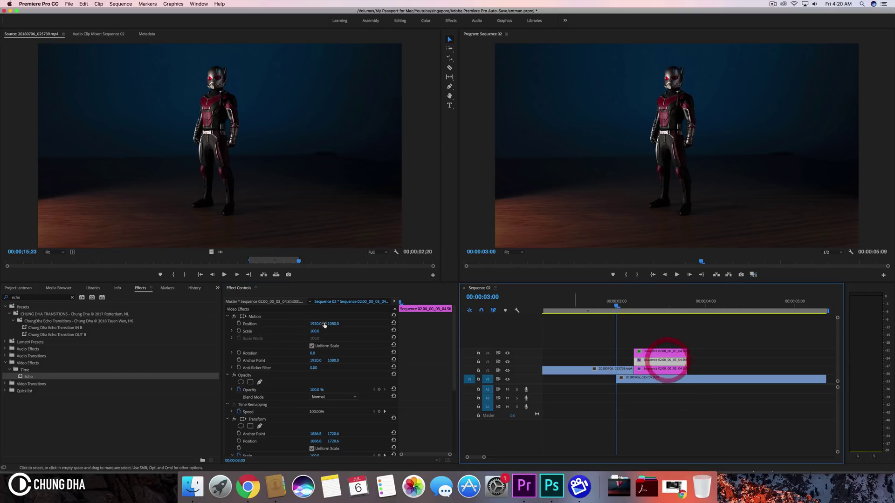
left_click(323, 396)
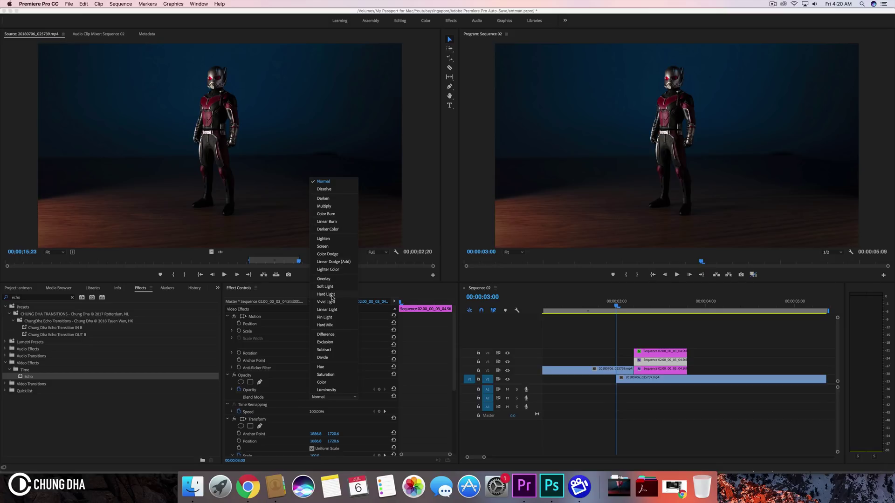
left_click(335, 254)
left_click(339, 398)
left_click(335, 247)
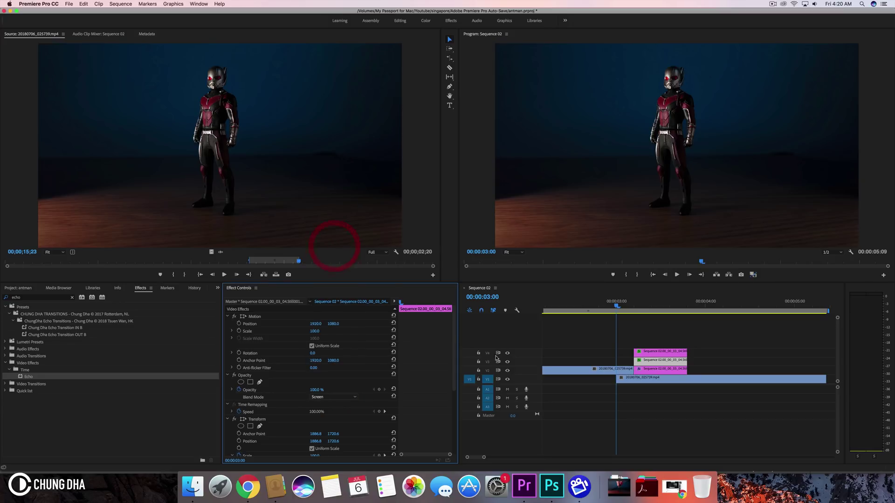
left_click(634, 308)
left_click_drag(636, 309, 641, 316)
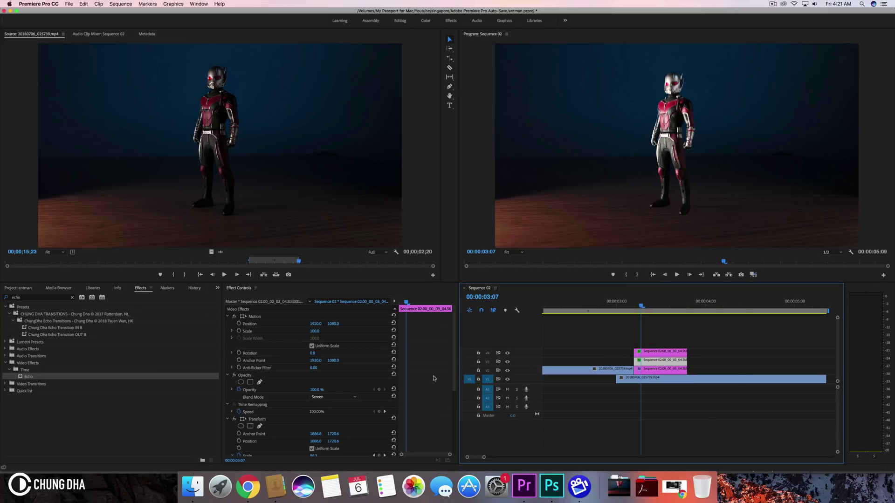
scroll(438, 384, "down", 5)
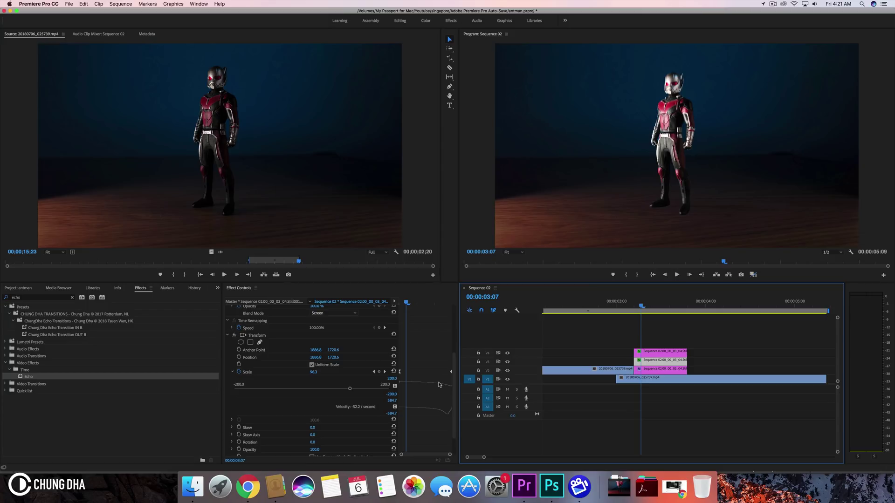
left_click(634, 306)
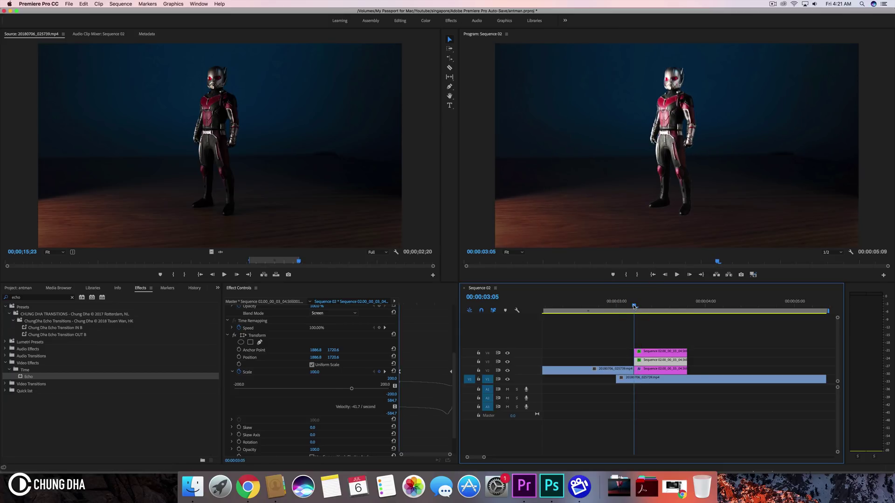
left_click(652, 352)
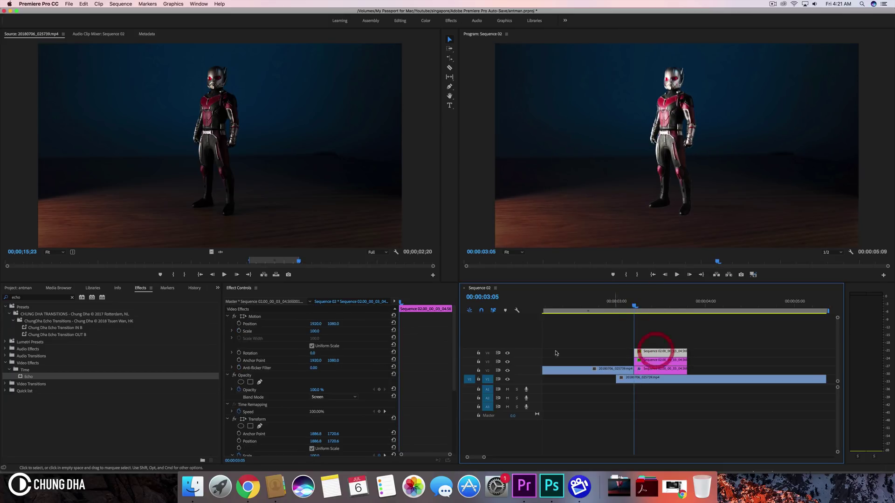
left_click(507, 353)
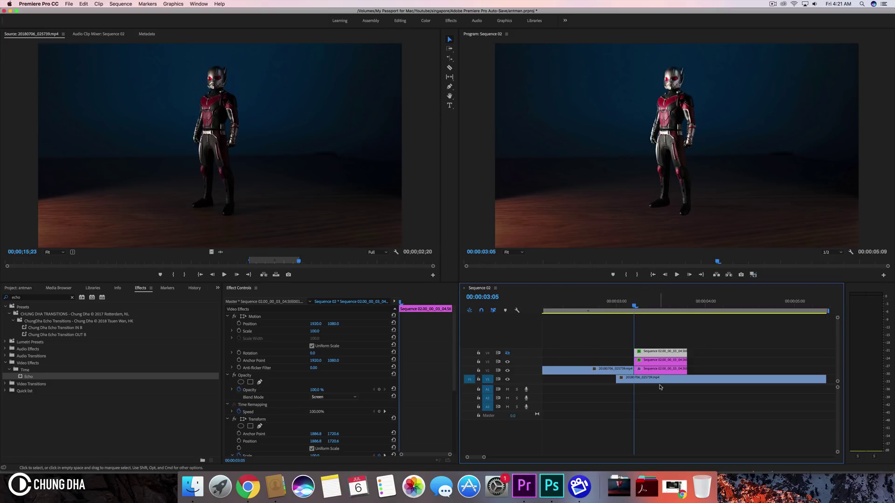
left_click(640, 360)
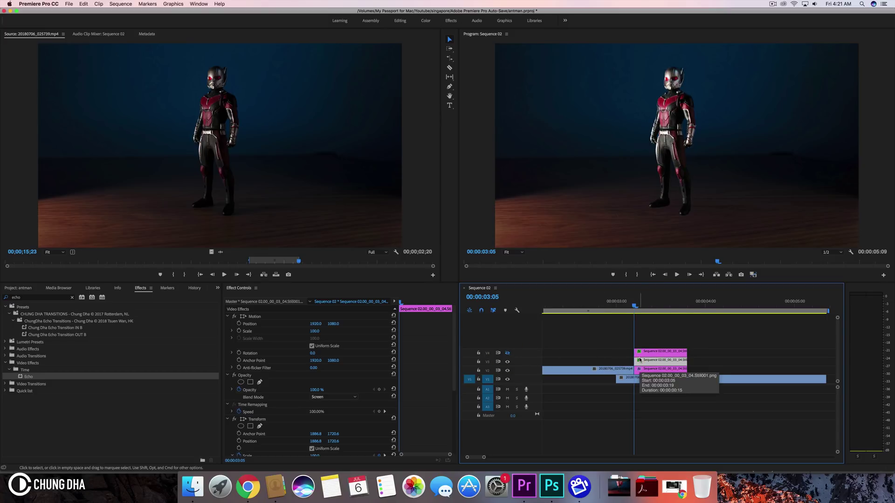
scroll(452, 378, "down", 5)
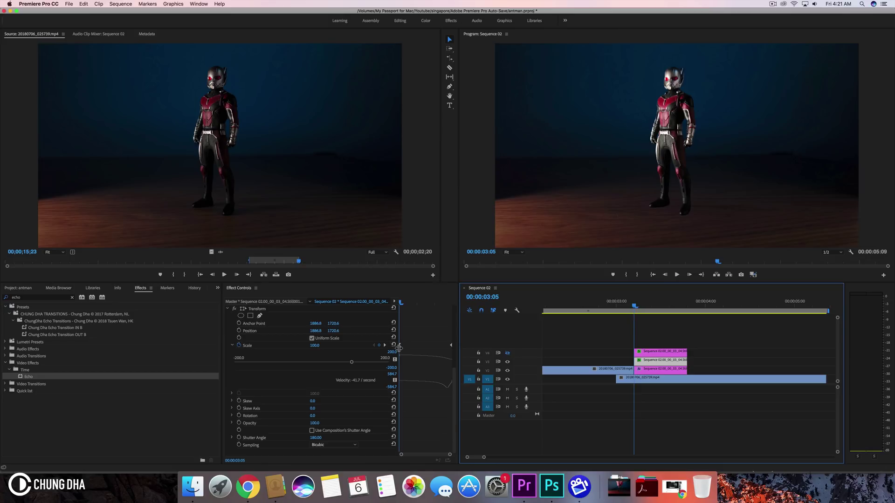
key("shift+Right")
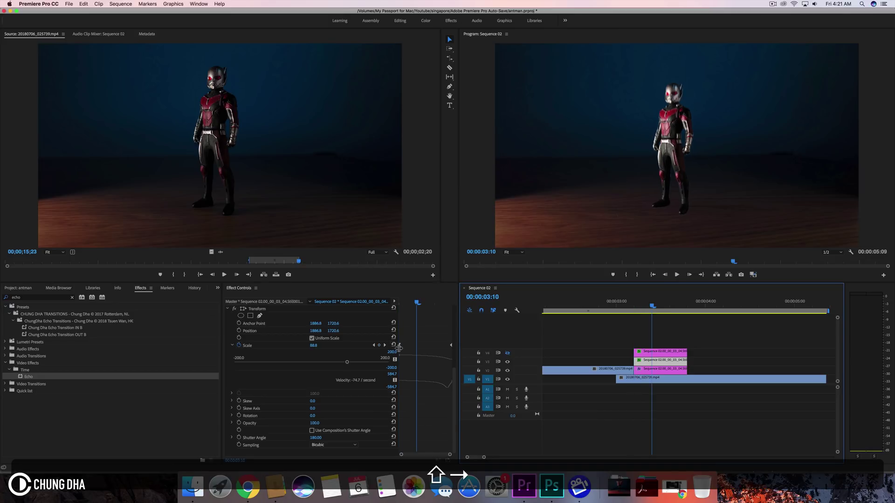
key("shift+Left")
key("Right")
key("Right")
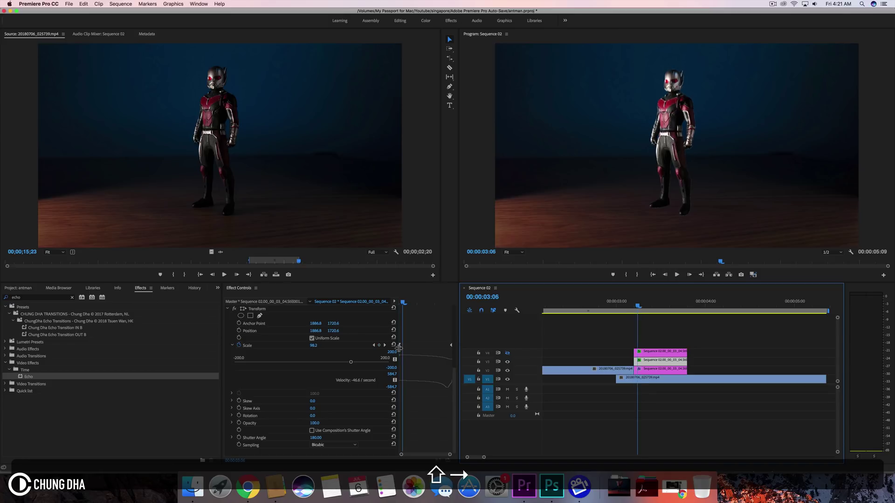
left_click_drag(399, 345, 406, 347)
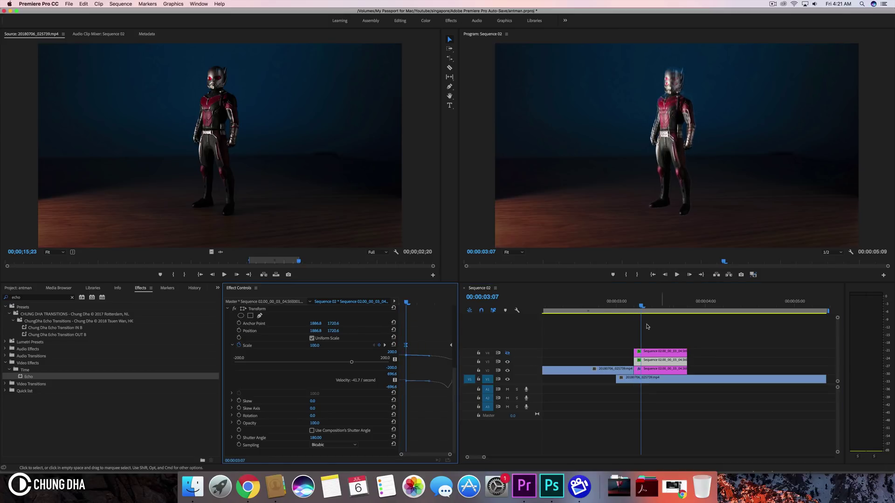
left_click(628, 308)
key("space")
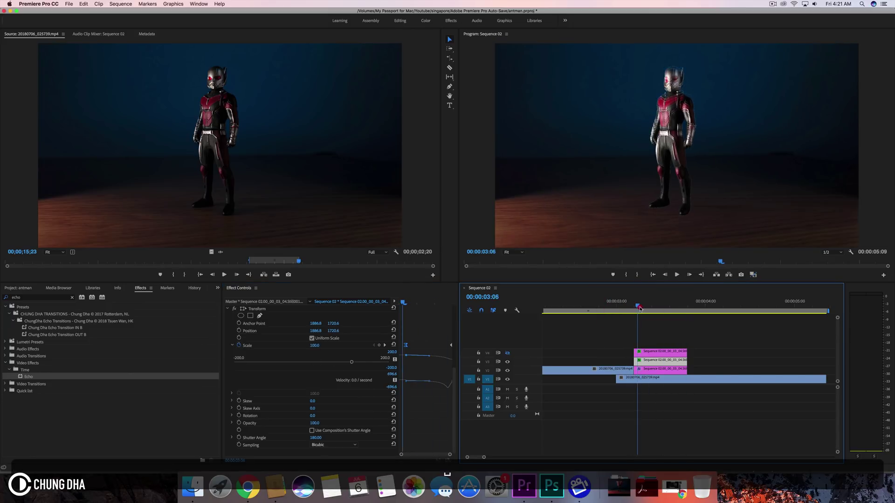
left_click(644, 307)
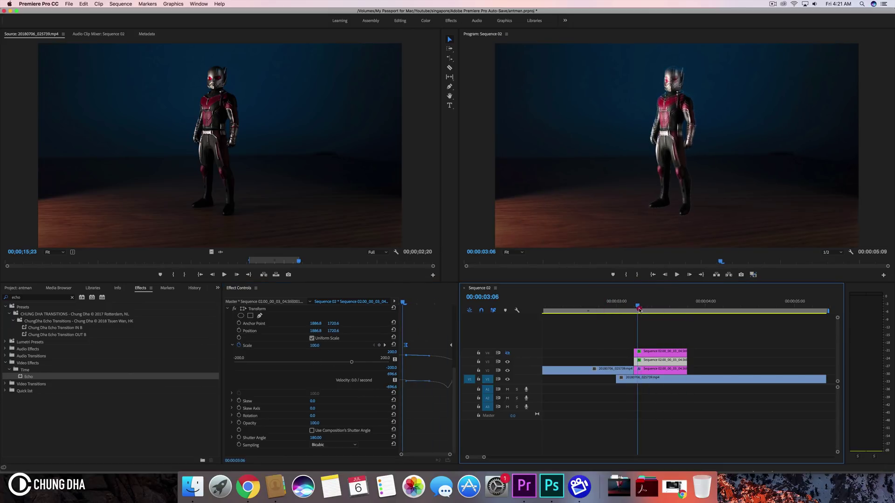
left_click(634, 308)
left_click(644, 356)
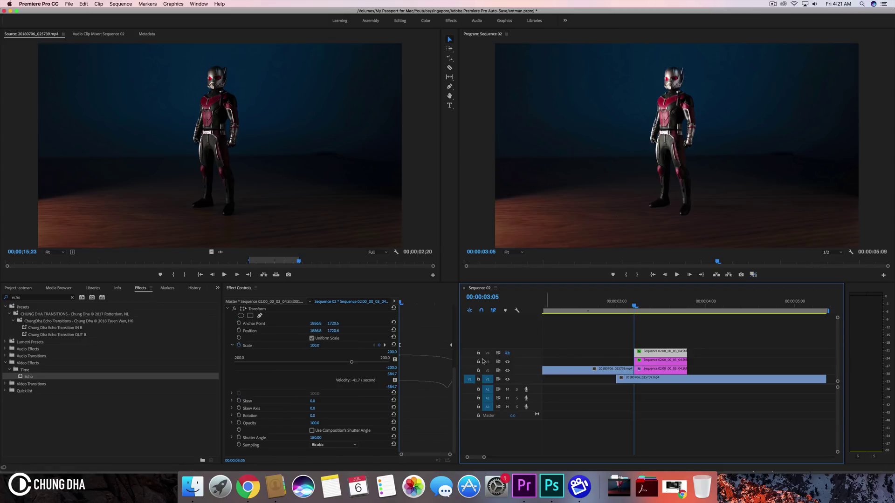
left_click(507, 355)
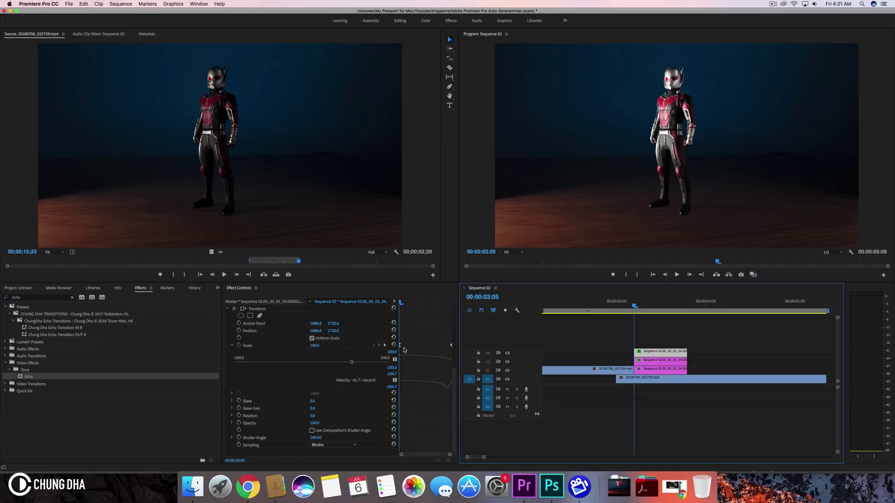
left_click(399, 346)
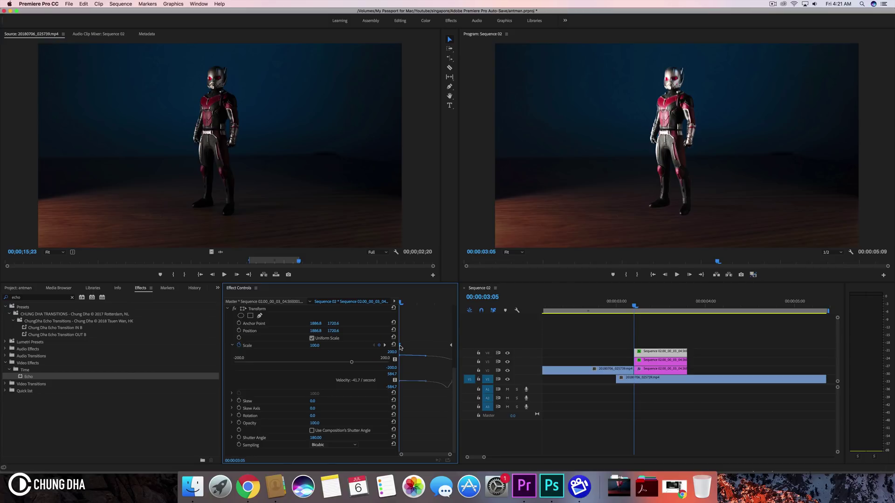
key("Right")
key("Right")
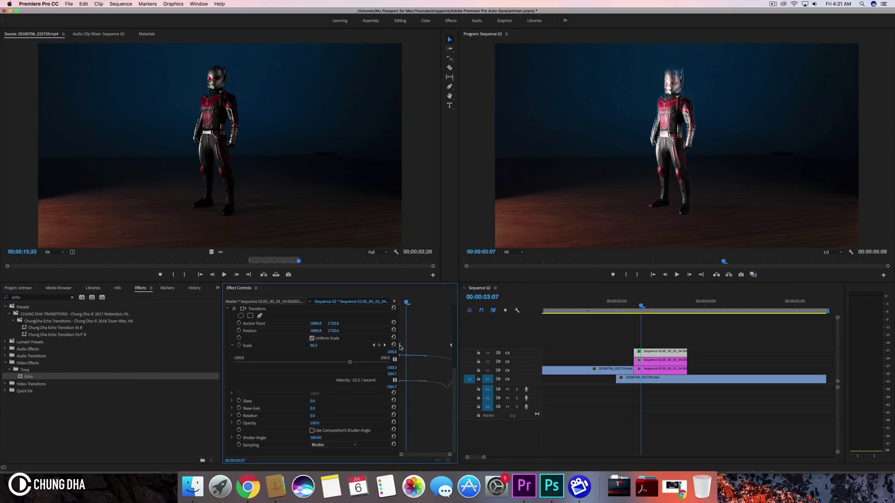
key("Left")
key("Left")
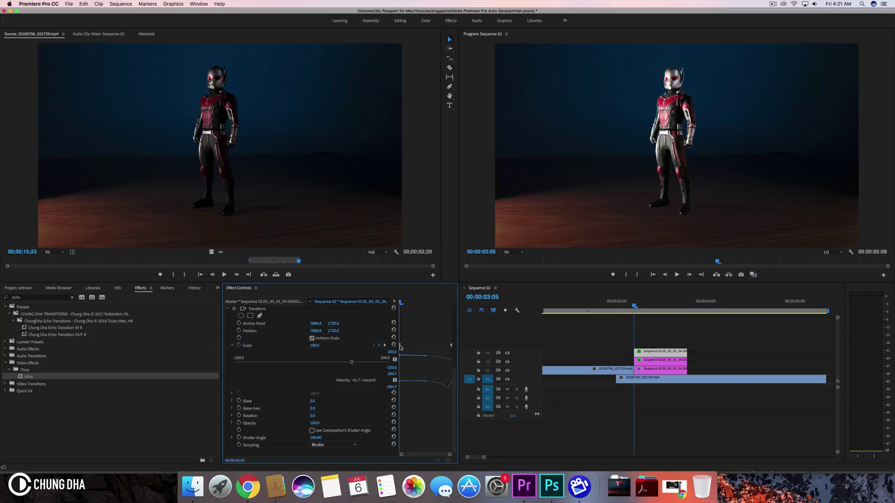
key("Right")
key("Right")
key("Right")
key("Right")
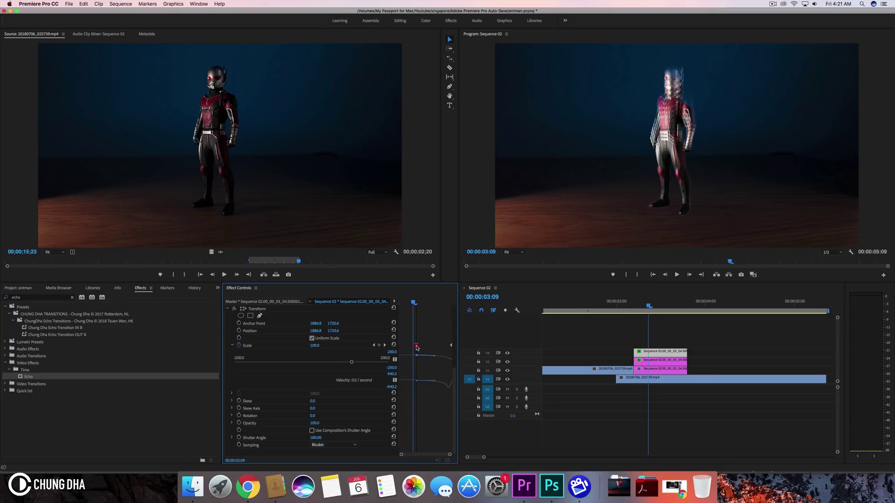
left_click_drag(400, 346, 413, 345)
left_click(615, 299)
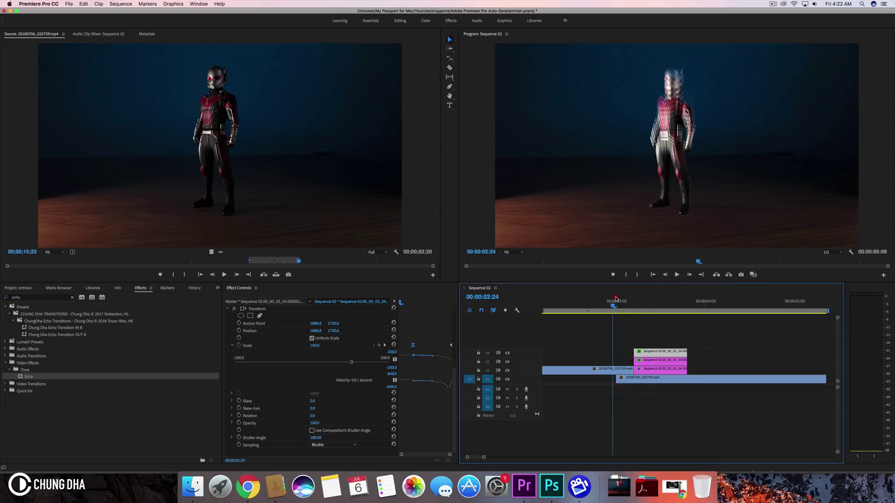
key("space")
left_click(615, 300)
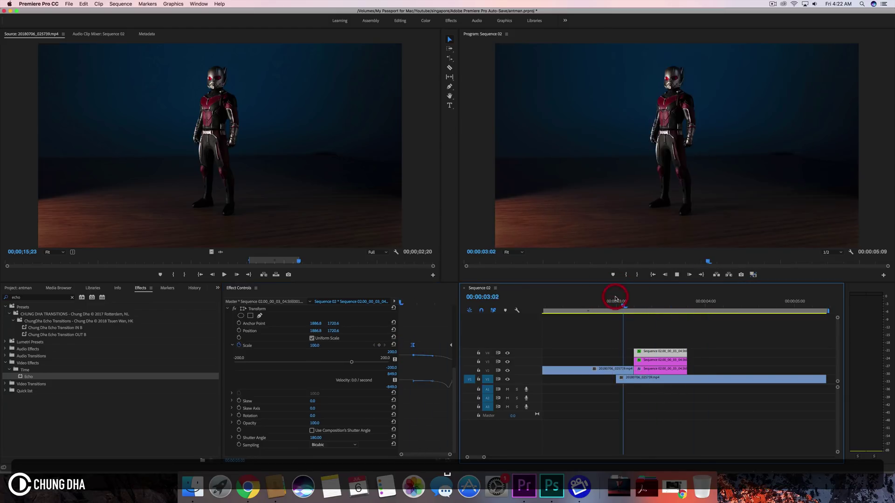
key("space")
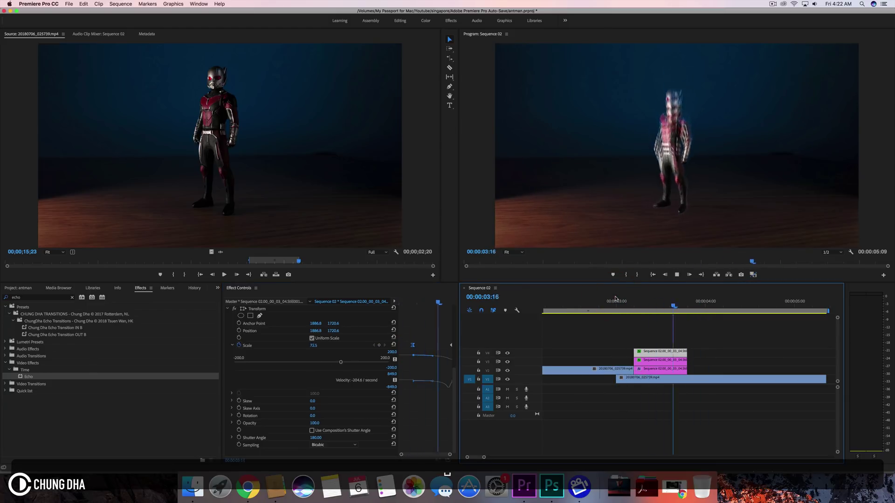
left_click(630, 300)
left_click_drag(630, 300, 650, 314)
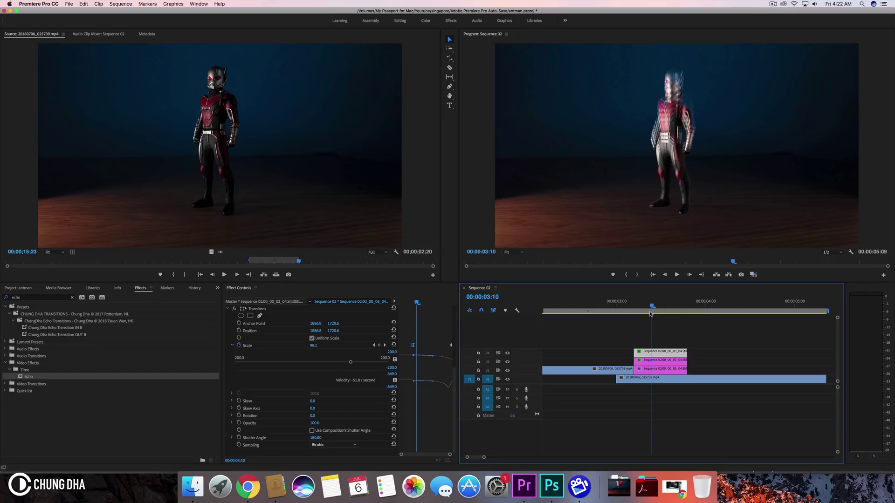
Move each echo layer's final Scale keyframe to 03:15 so the shrink ends there.
left_click_drag(417, 303, 387, 302)
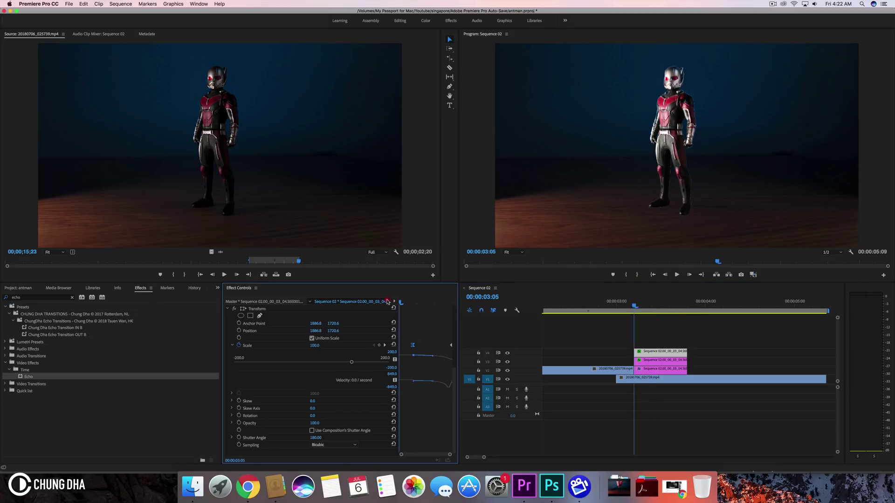
key("shift+Right")
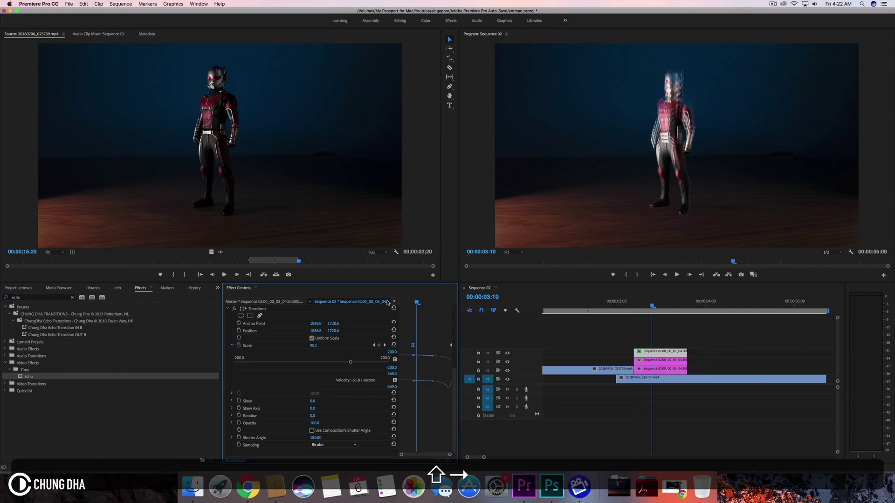
key("shift+Right")
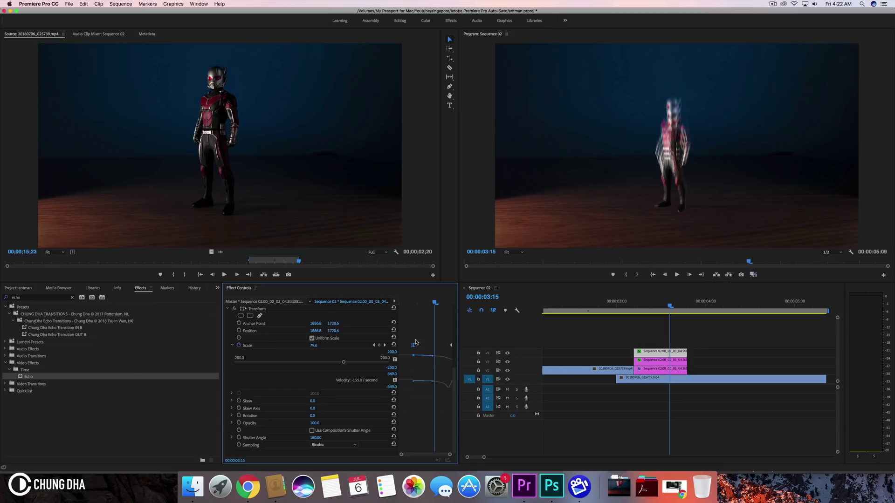
mouse_move(452, 347)
left_mouse_down()
mouse_move(428, 345)
mouse_move(436, 345)
left_mouse_up()
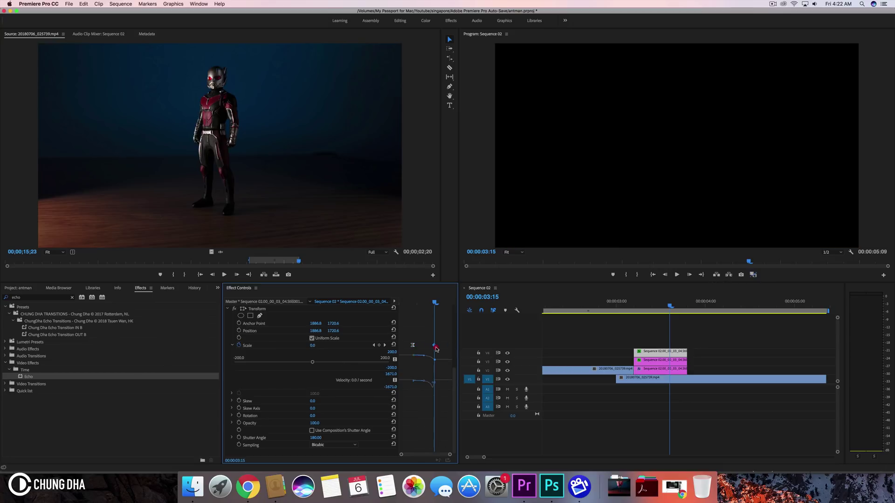
left_click(674, 365)
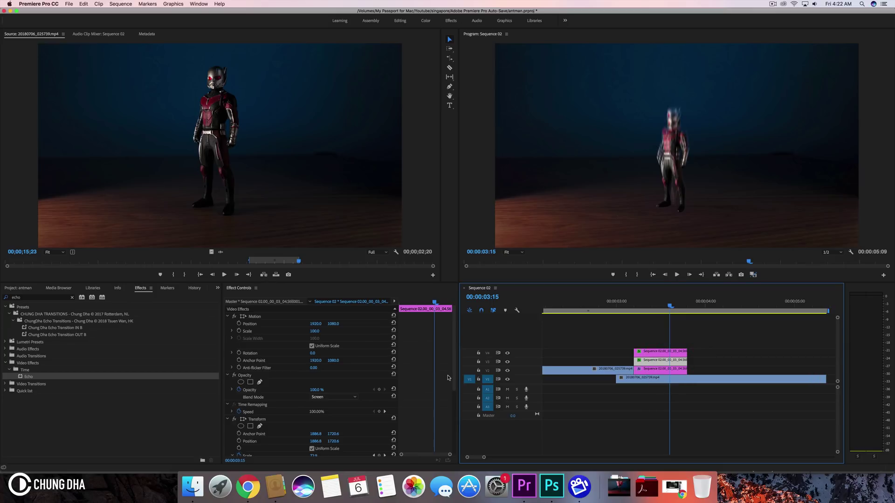
left_click(426, 346)
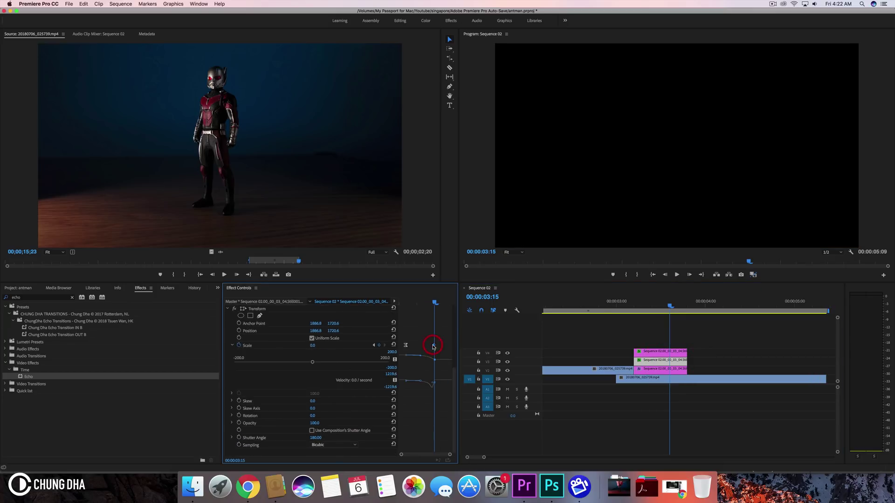
left_click(645, 374)
scroll(397, 372, "down", 5)
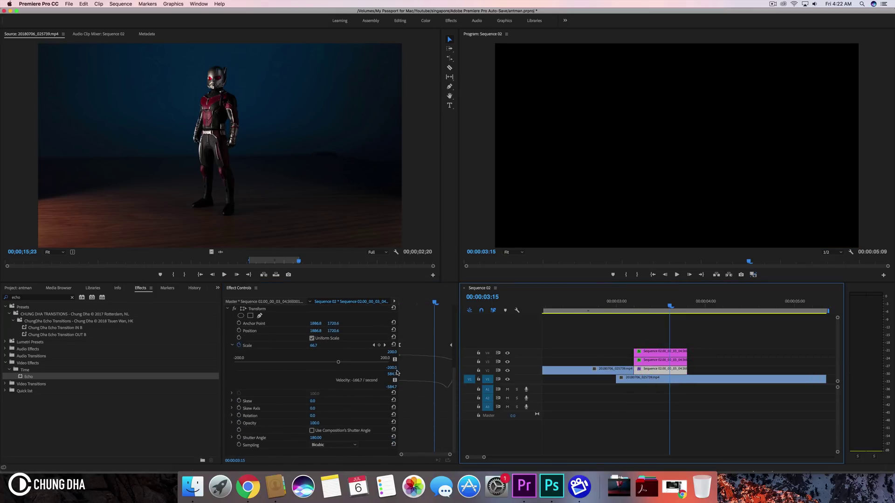
left_click_drag(450, 346, 434, 347)
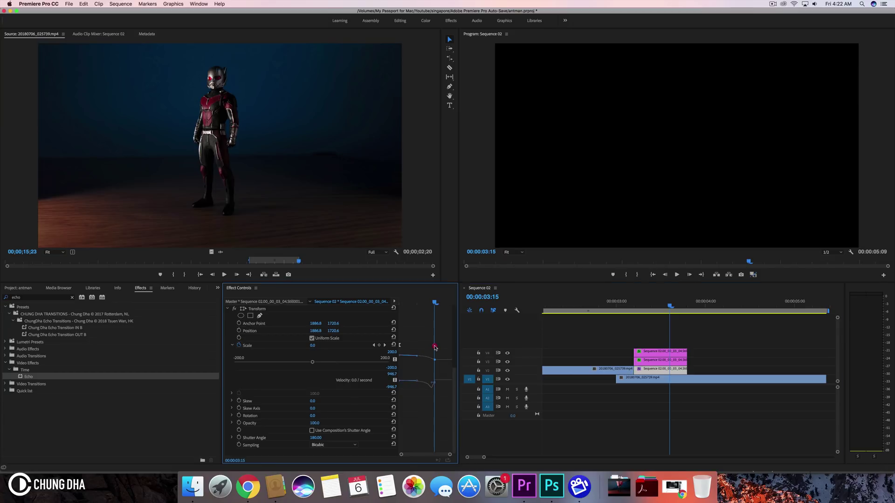
Replay the shrink, park the playhead at 03:15, and select the three stacked echo clips.
left_click(624, 304)
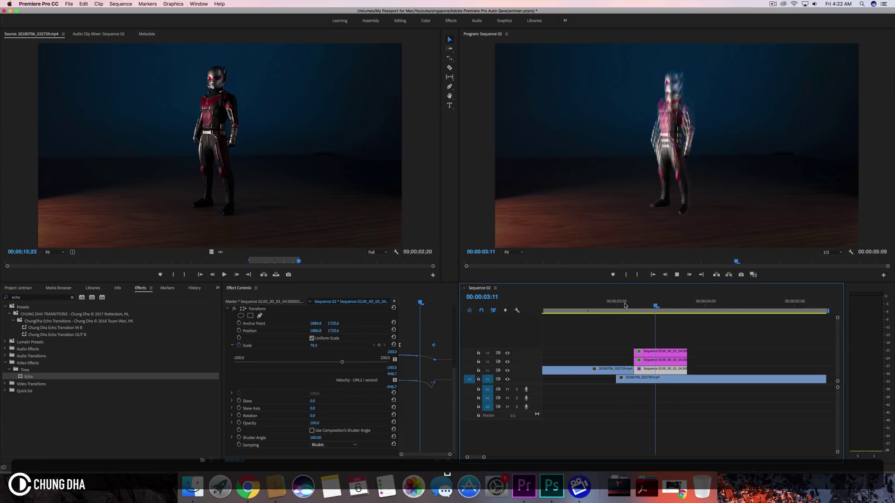
left_click(624, 304)
key("space")
left_click(624, 304)
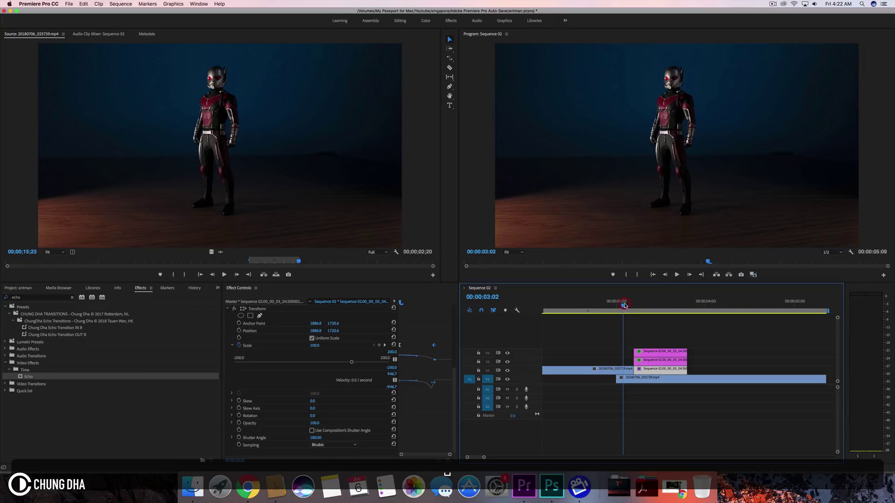
left_click(624, 305)
left_click(623, 304)
left_click(683, 313)
left_click_drag(683, 313, 690, 316)
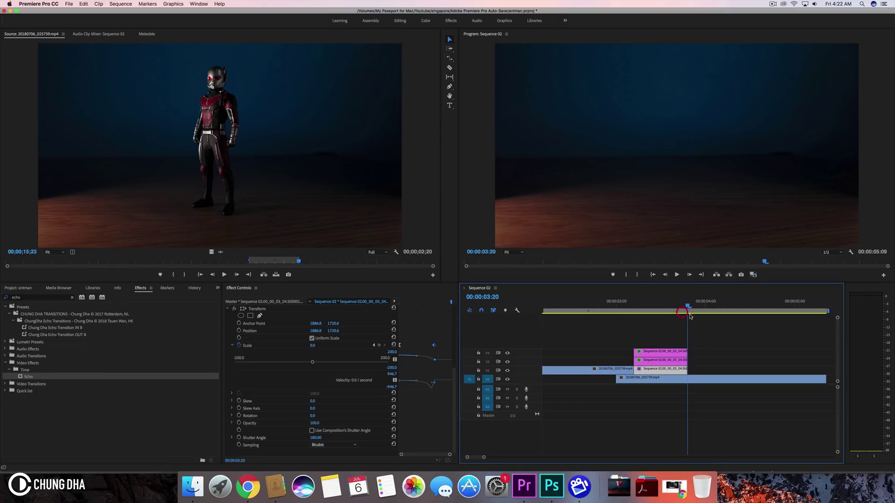
left_click(673, 306)
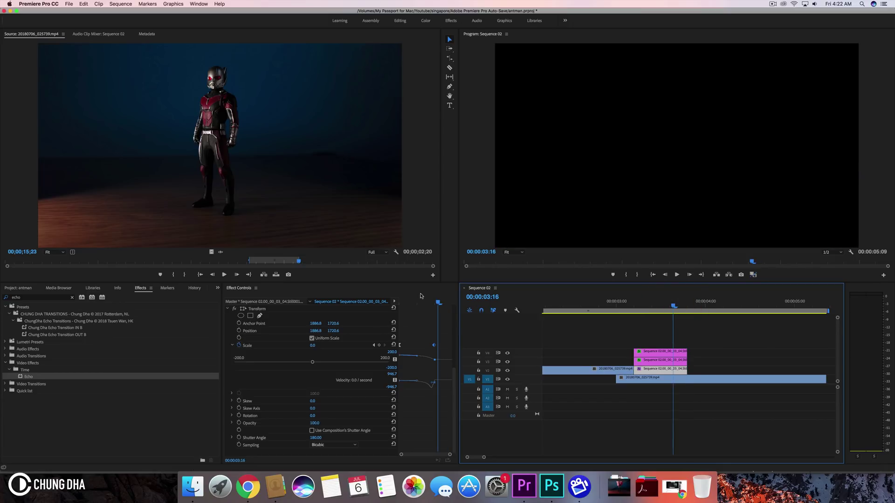
left_click_drag(422, 302, 436, 304)
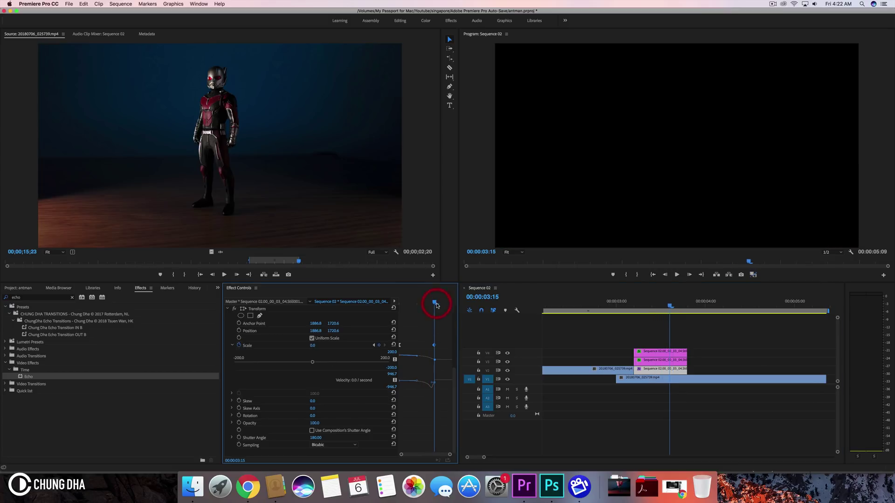
left_click_drag(697, 347, 669, 364)
left_click(640, 303)
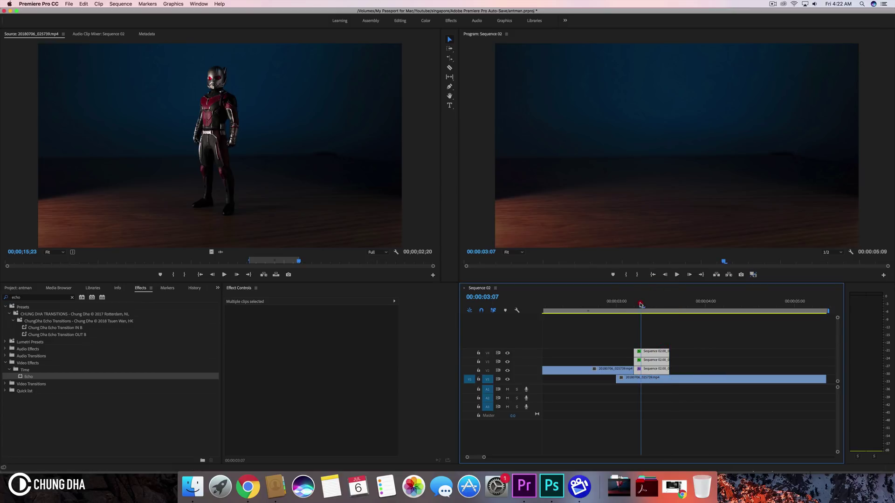
left_click_drag(641, 303, 619, 304)
key("space")
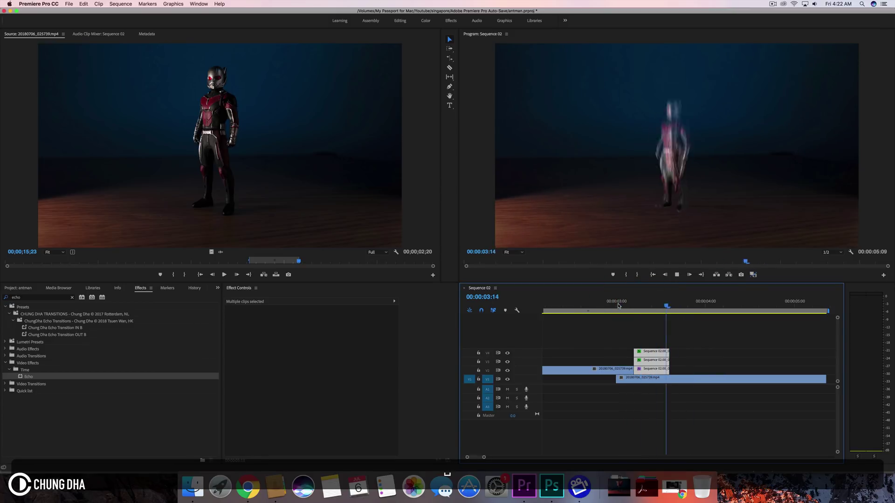
left_click(618, 305)
left_click(617, 305)
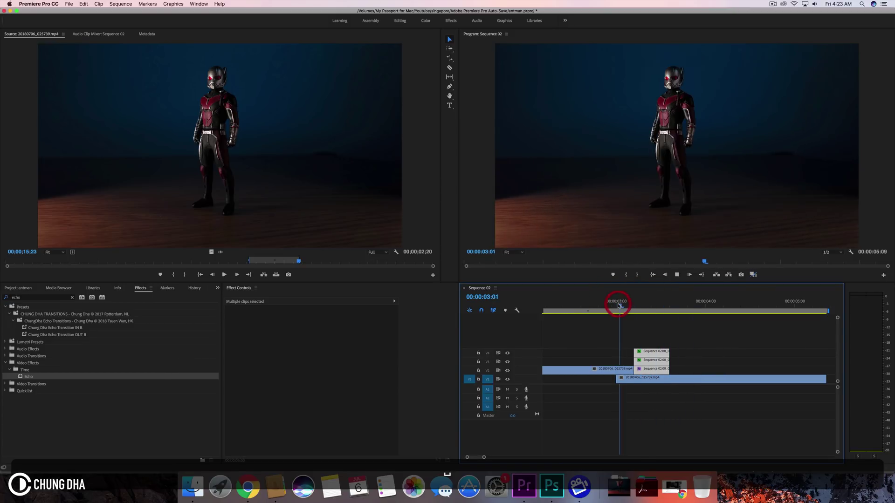
left_click(617, 304)
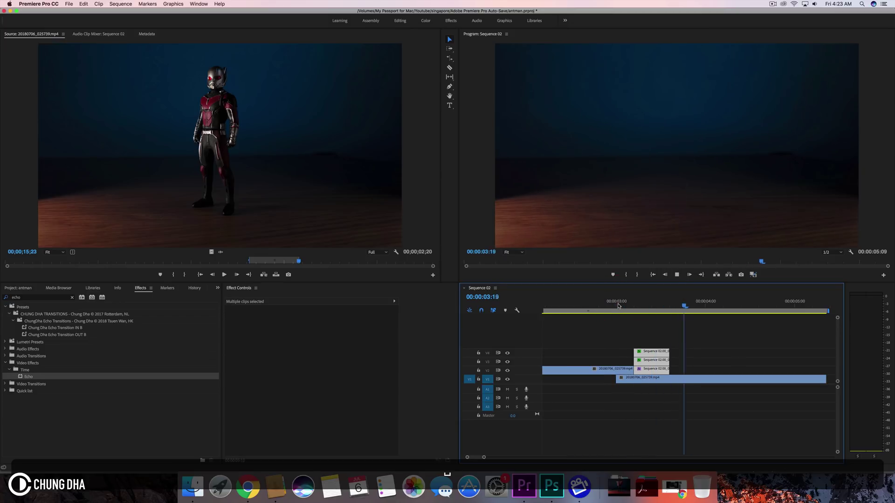
left_click(618, 304)
left_click(618, 304)
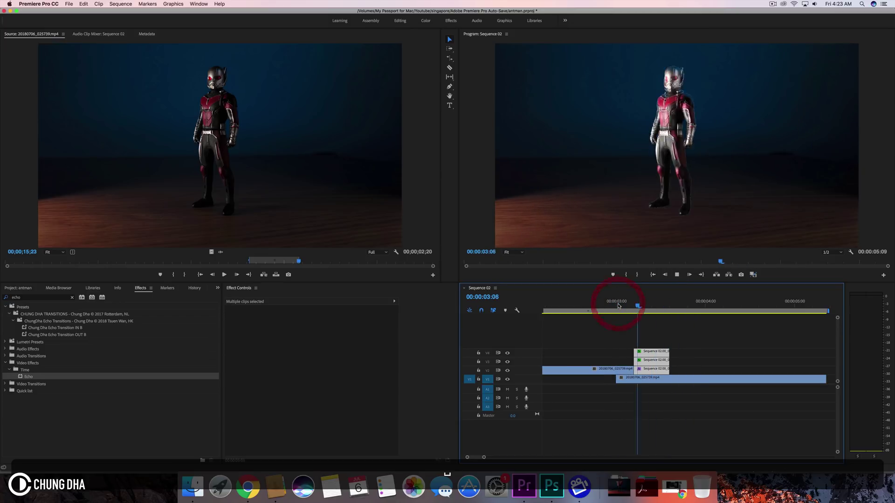
left_click(618, 305)
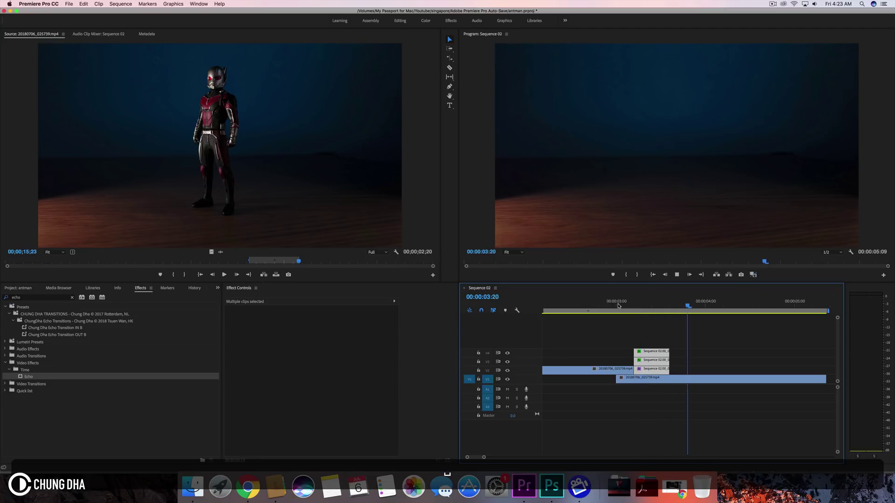
left_click(618, 305)
left_click(618, 305)
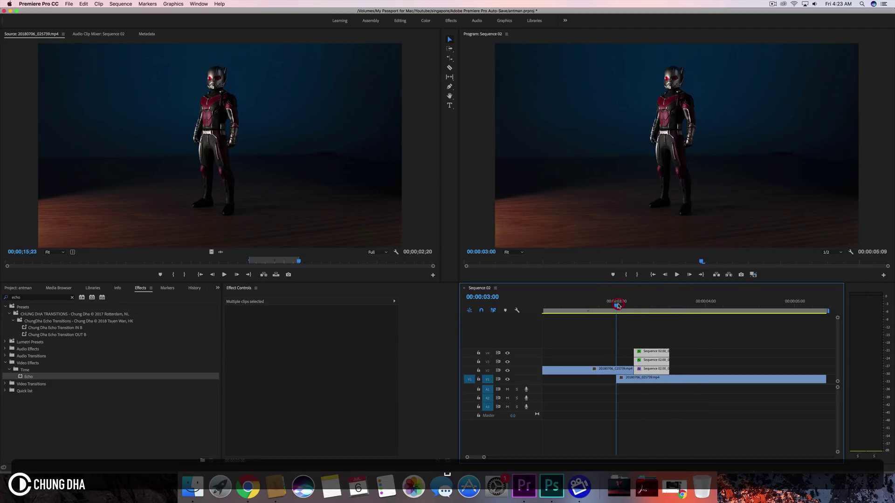
left_click(617, 304)
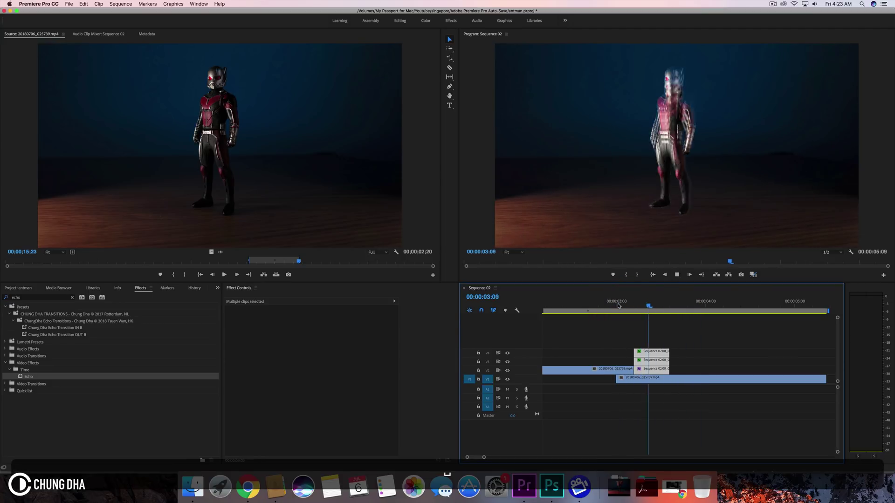
left_click(618, 305)
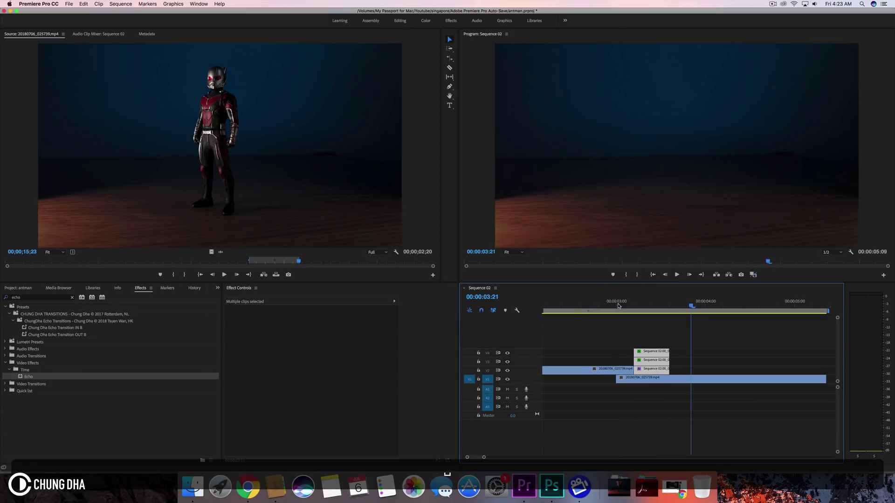
left_click_drag(618, 304, 634, 304)
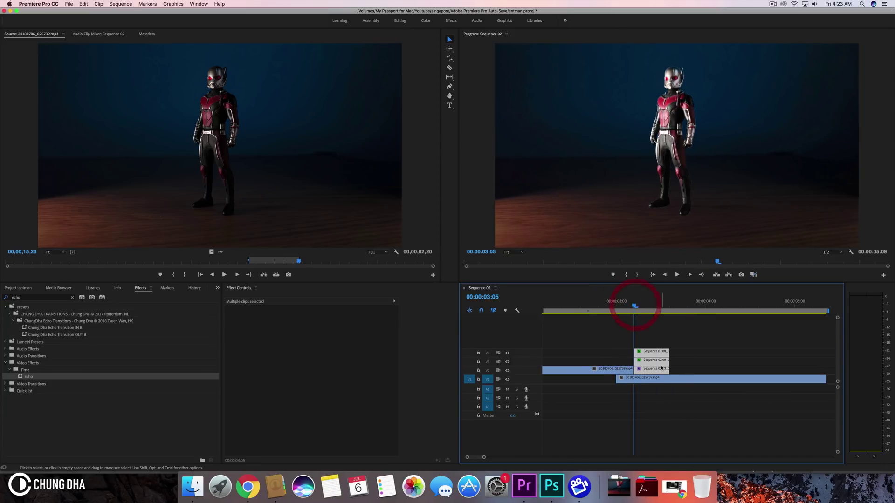
left_click(689, 355)
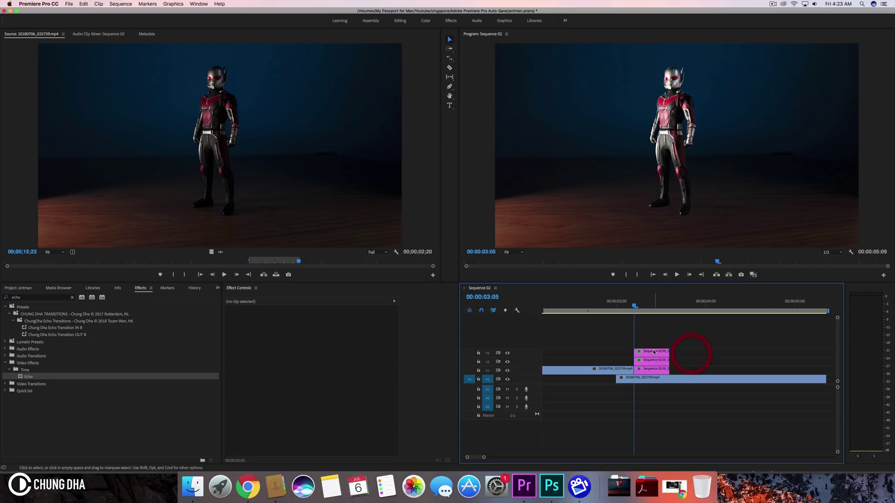
left_click_drag(654, 352, 654, 345)
scroll(418, 373, "down", 5)
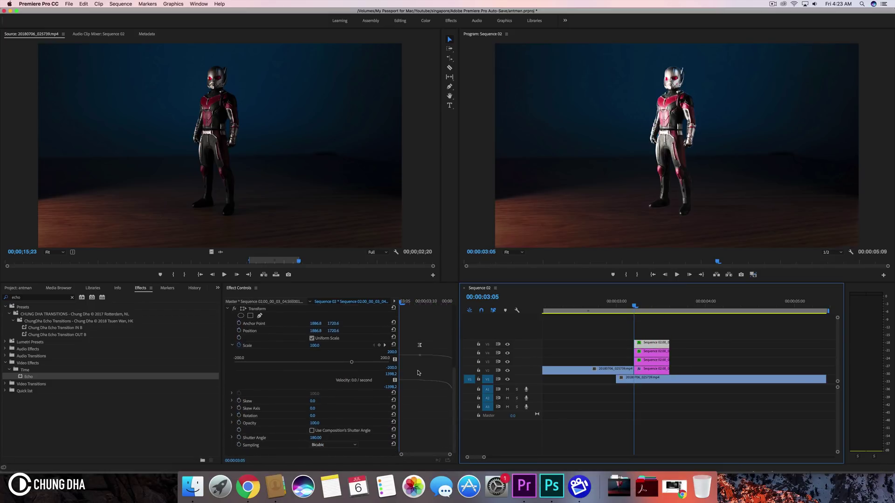
left_click(643, 344)
key("Right")
key("Right")
key("Right")
key("Right")
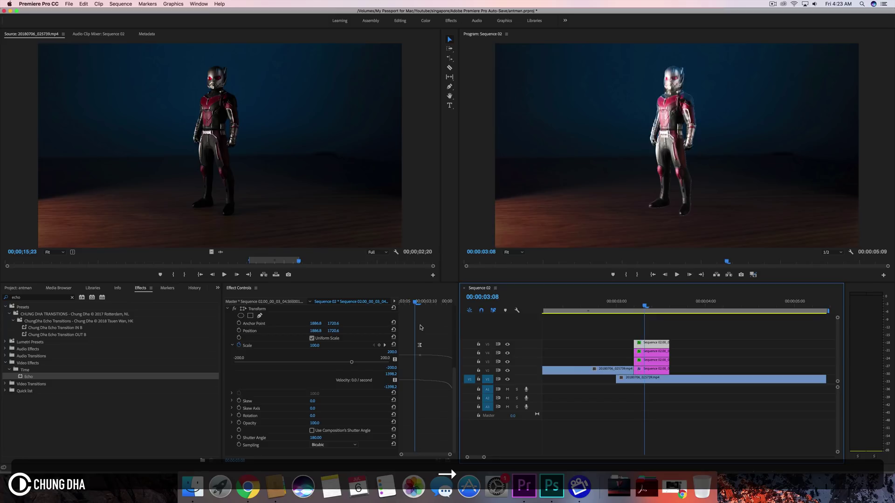
key("Right")
key("Right")
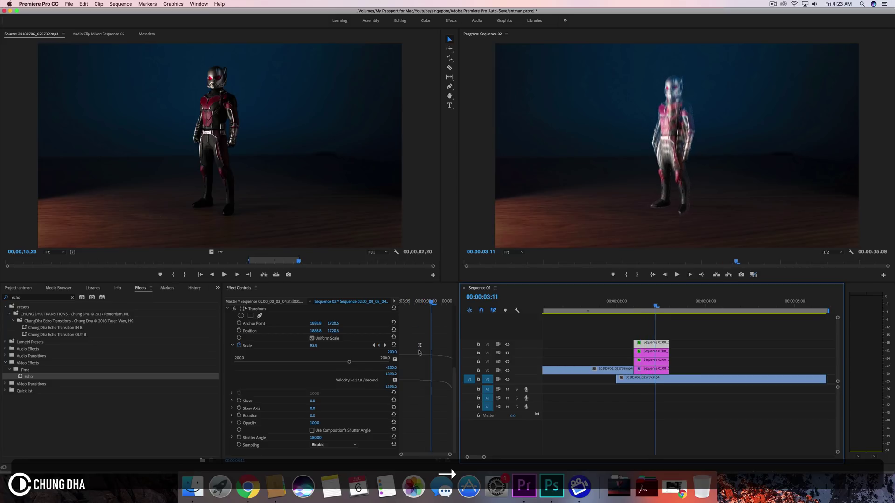
left_click_drag(420, 346, 432, 348)
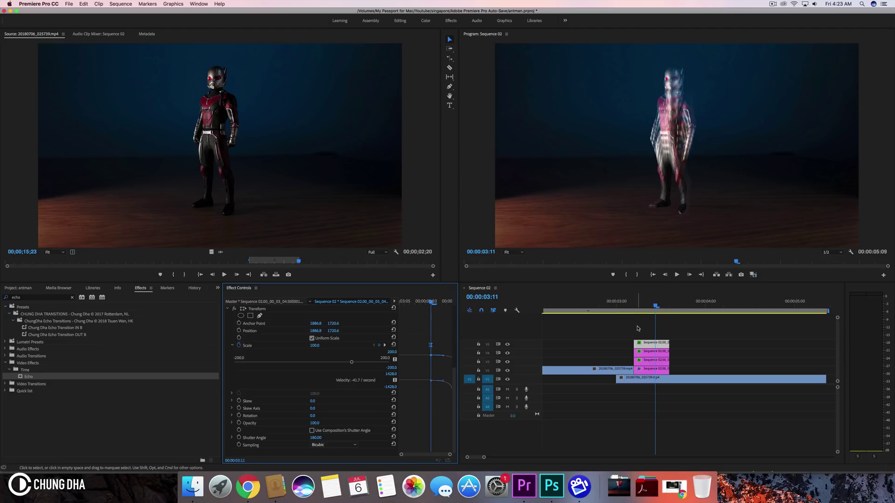
key("space")
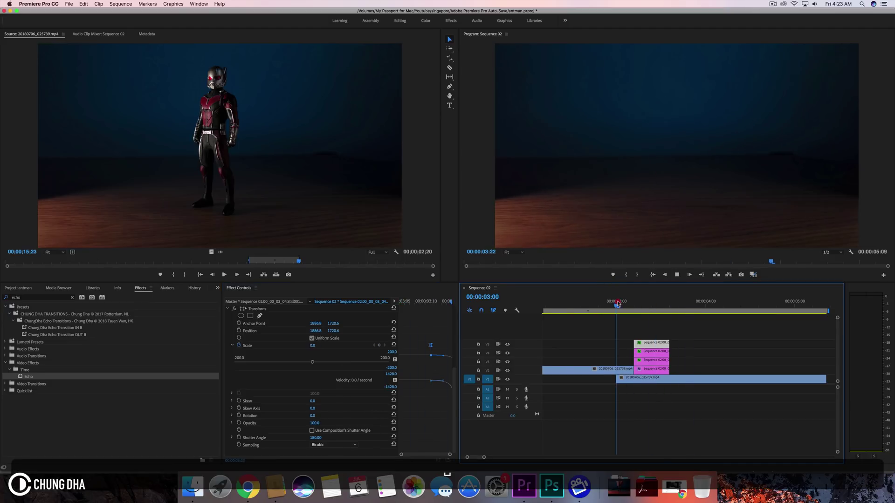
left_click(618, 302)
left_click(618, 302)
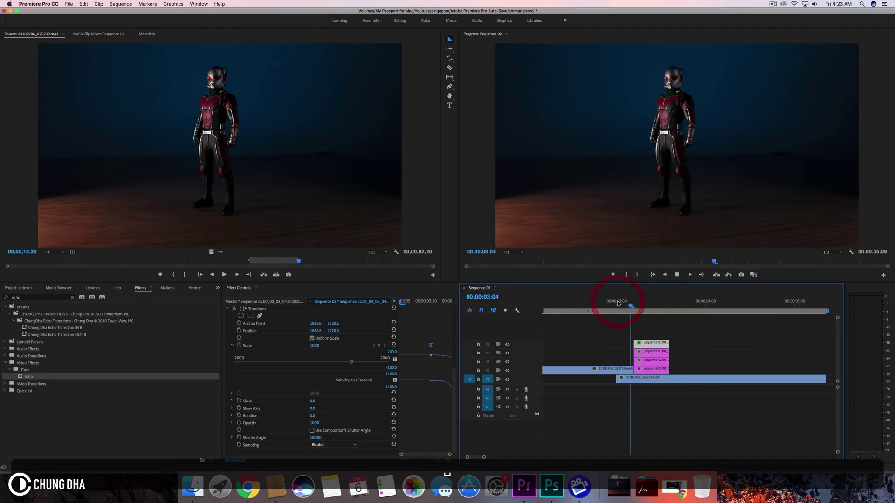
key("space")
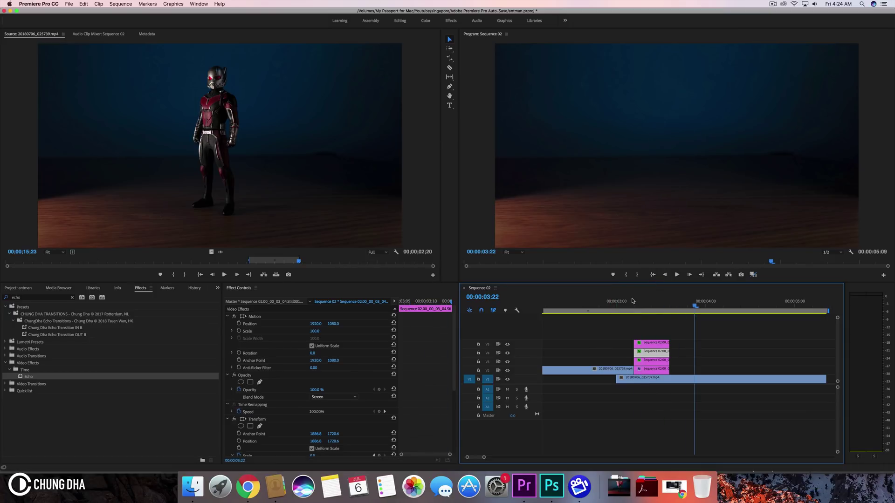
left_click(633, 301)
key("space")
key("space")
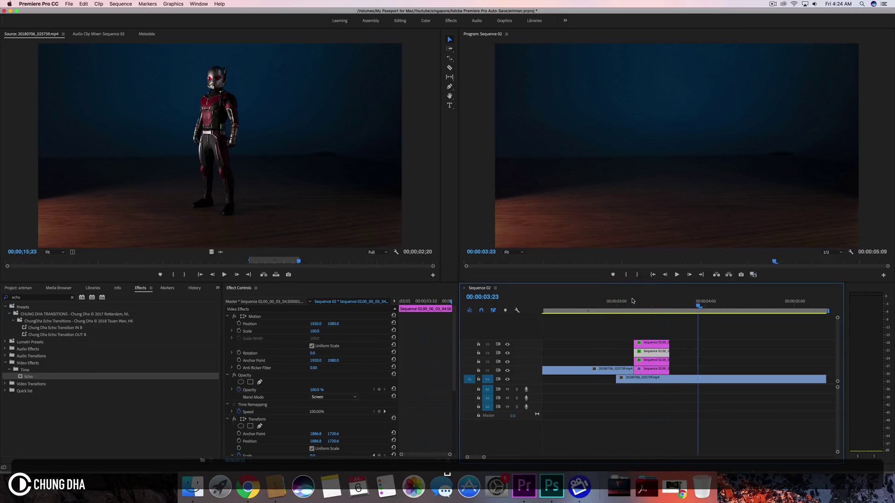
left_click_drag(632, 301, 658, 302)
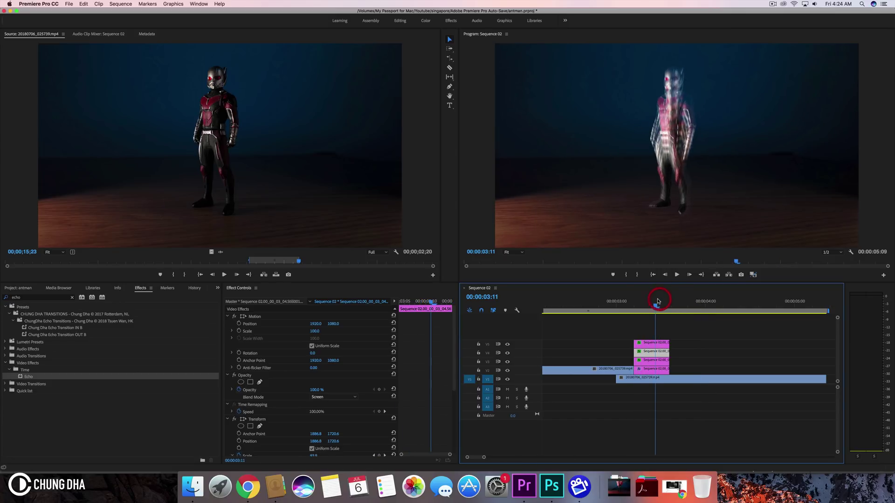
Set the first stacked echo layer's Opacity to 50%.
left_click(653, 343)
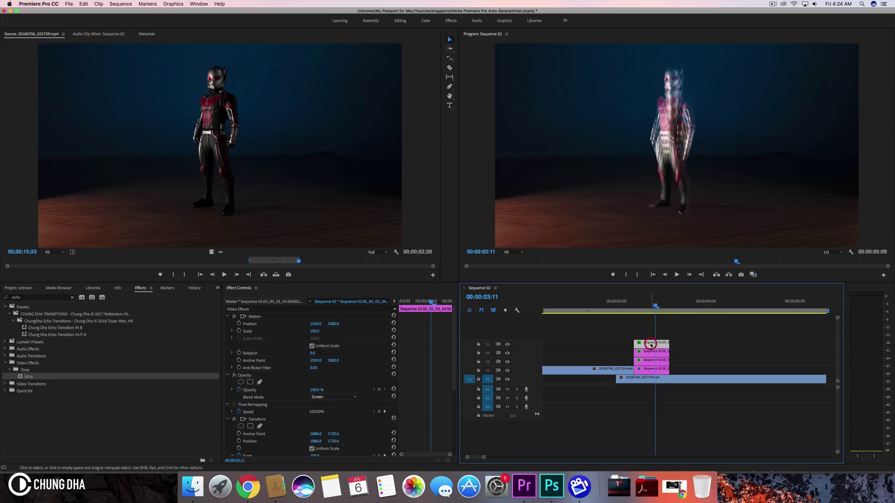
left_click(318, 390)
type("75")
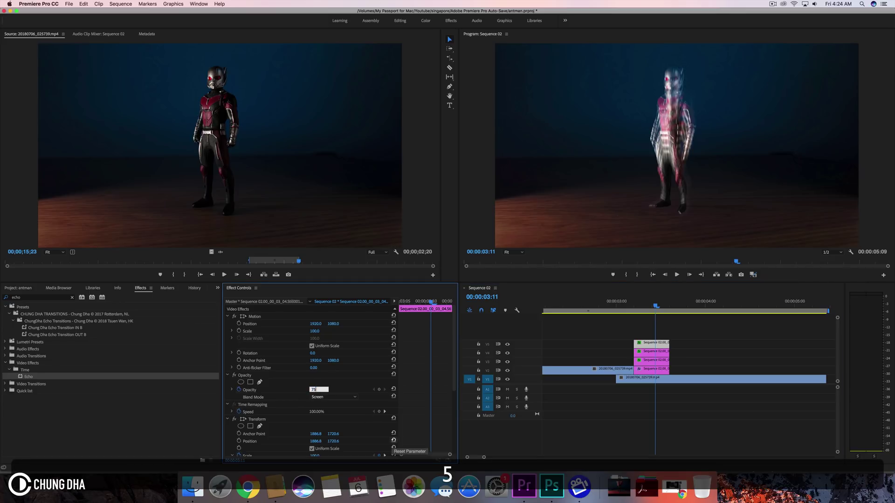
key("Return")
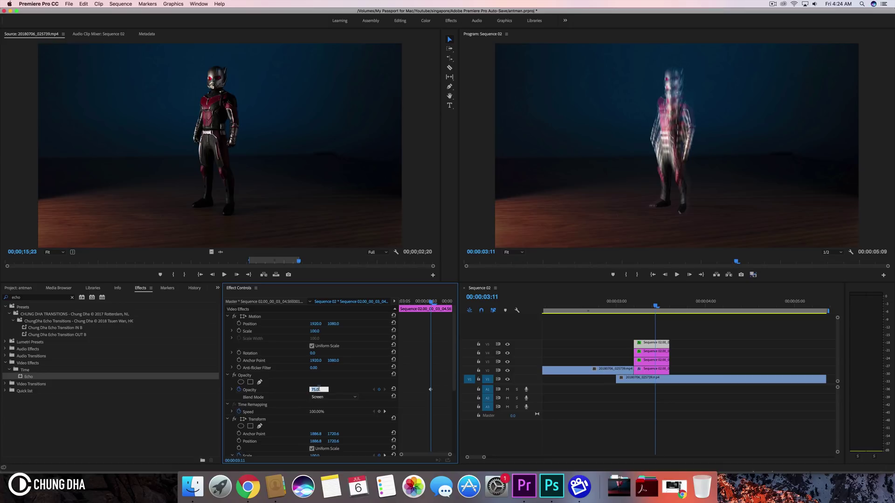
type("50")
key("Return")
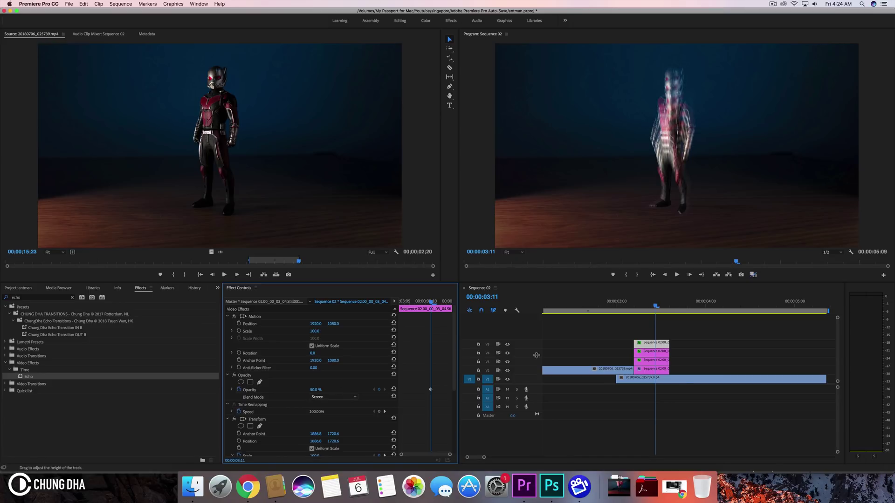
Set another echo layer's Opacity to 75% and scrub through to check the faded echoes.
left_click(661, 352)
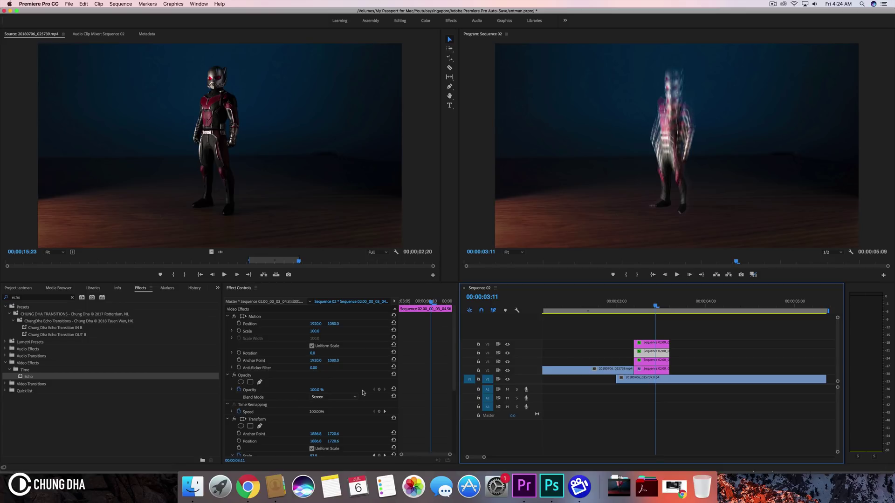
left_click(327, 397)
type("75")
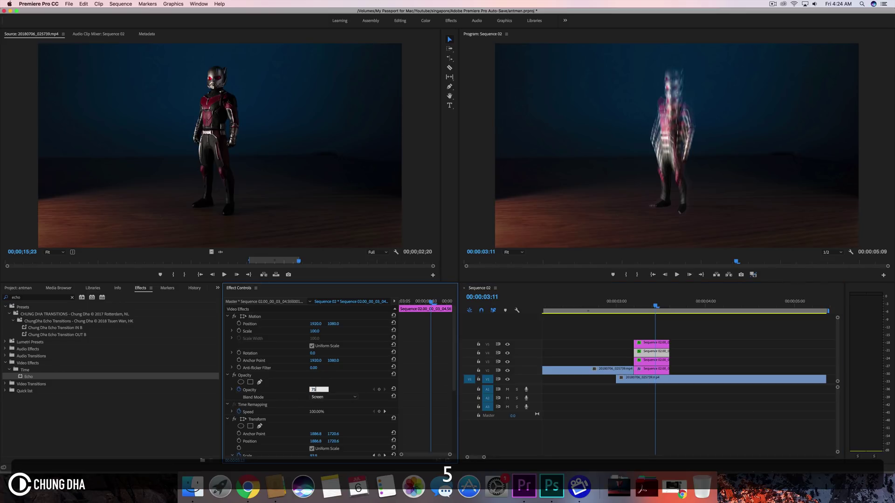
key("Return")
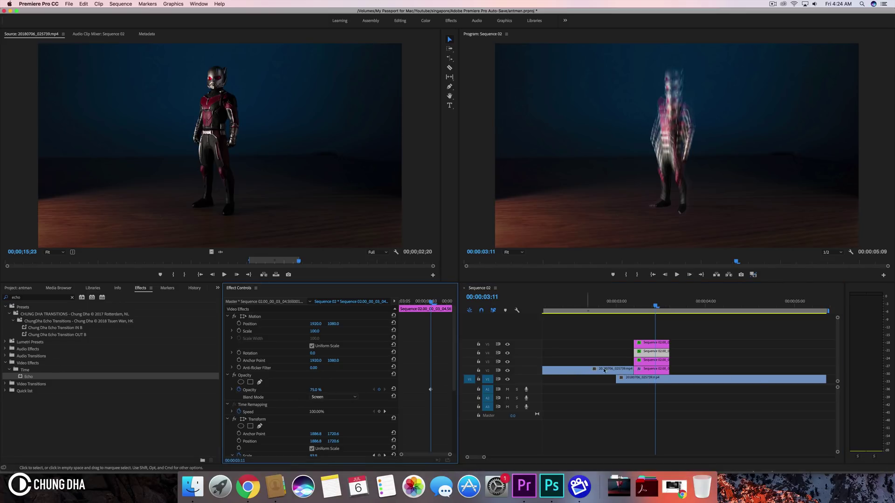
left_click_drag(638, 306, 666, 321)
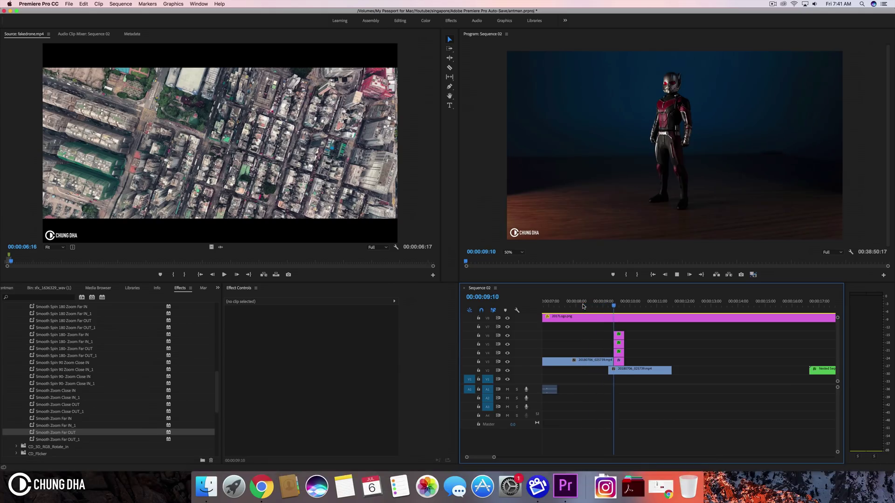
Stop the sequence and audition the first swoosh sound from the sfx bin.
key("space")
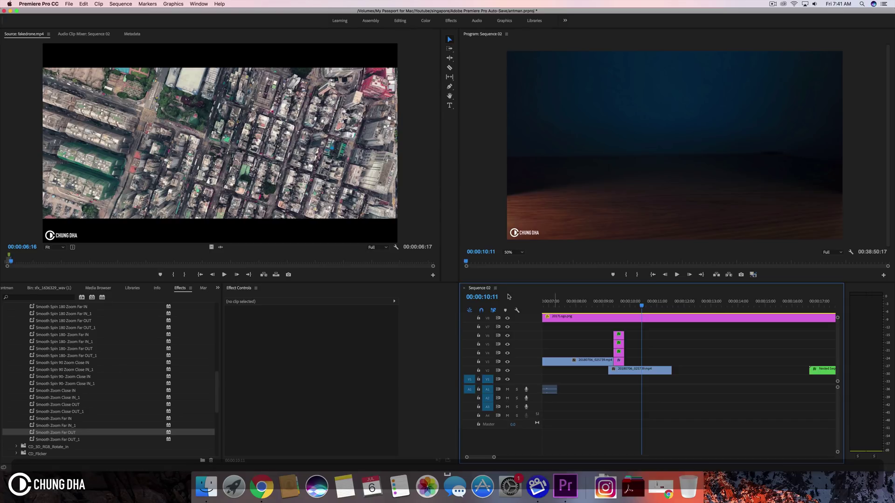
left_click(39, 288)
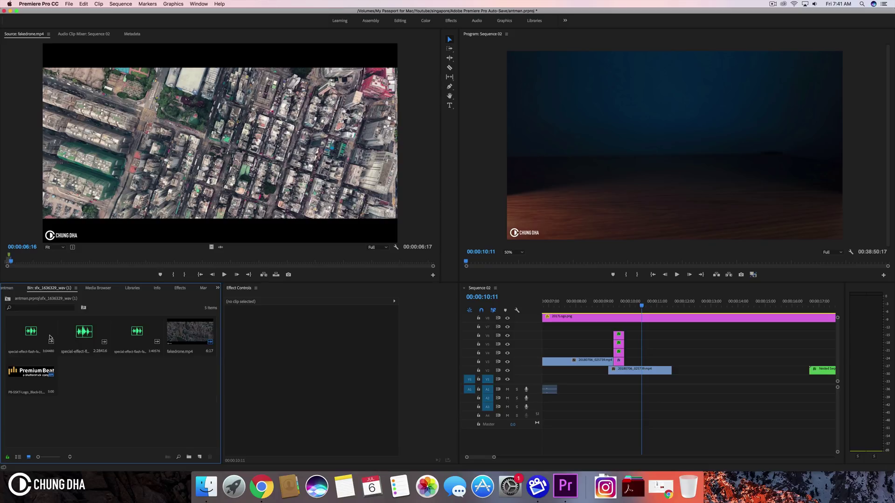
double_click(51, 339)
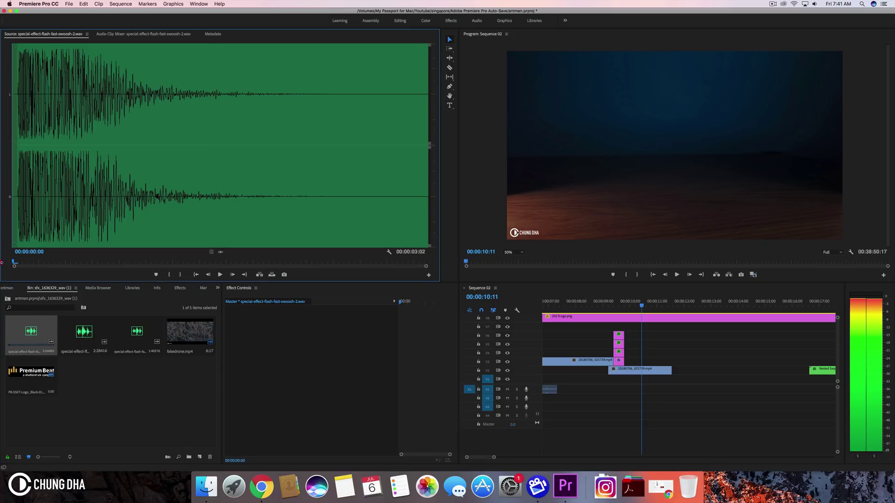
key("space")
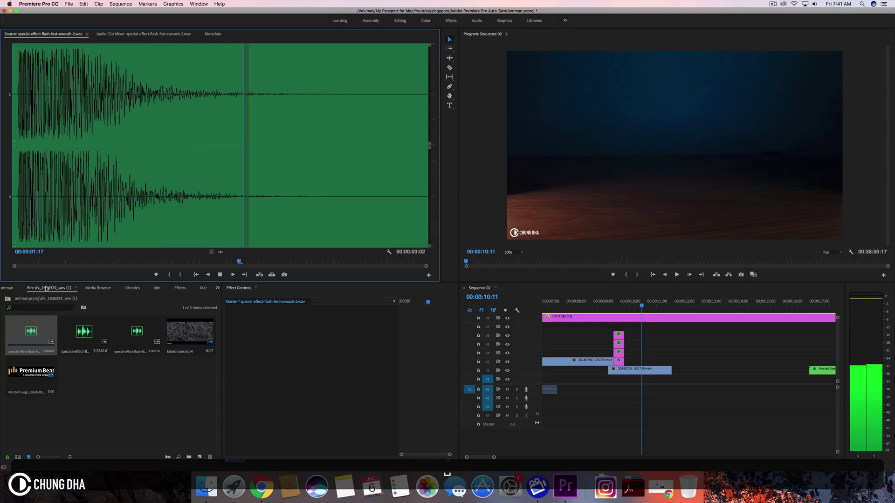
key("space")
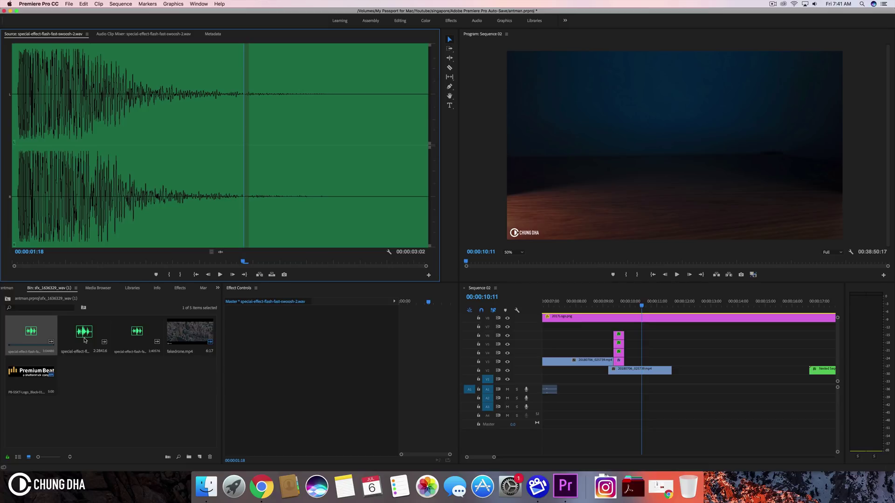
key("space")
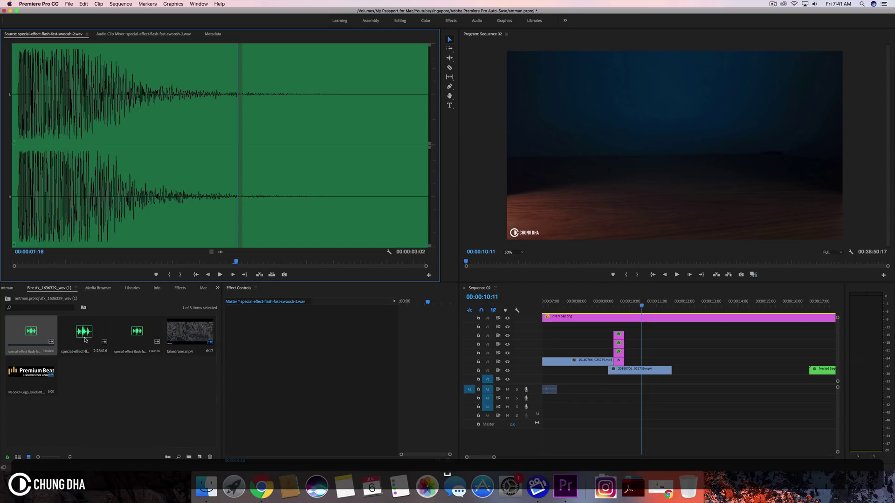
Audition the swoosh-6 sound in the Source Monitor, replaying it from the start.
double_click(83, 331)
key("space")
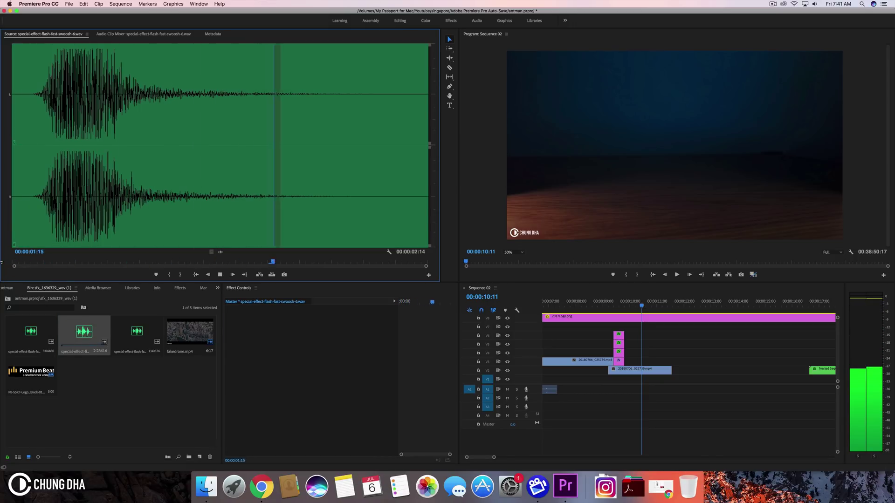
key("space")
left_click(16, 263)
key("space")
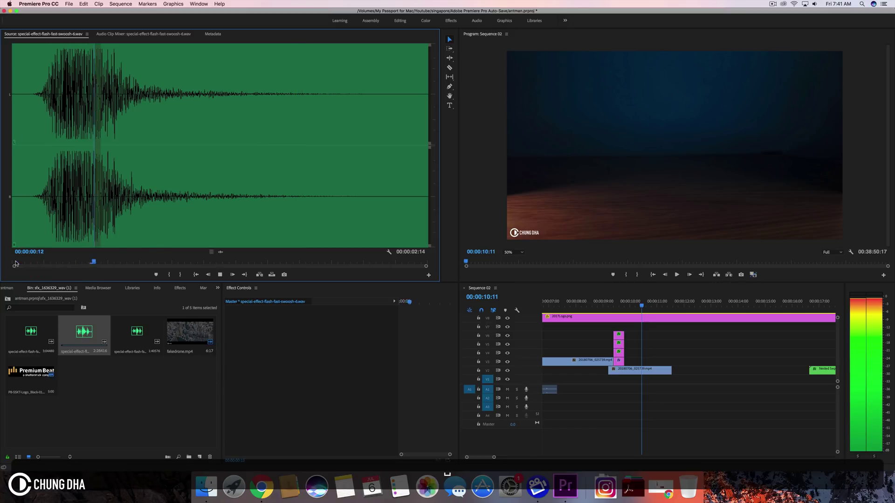
key("space")
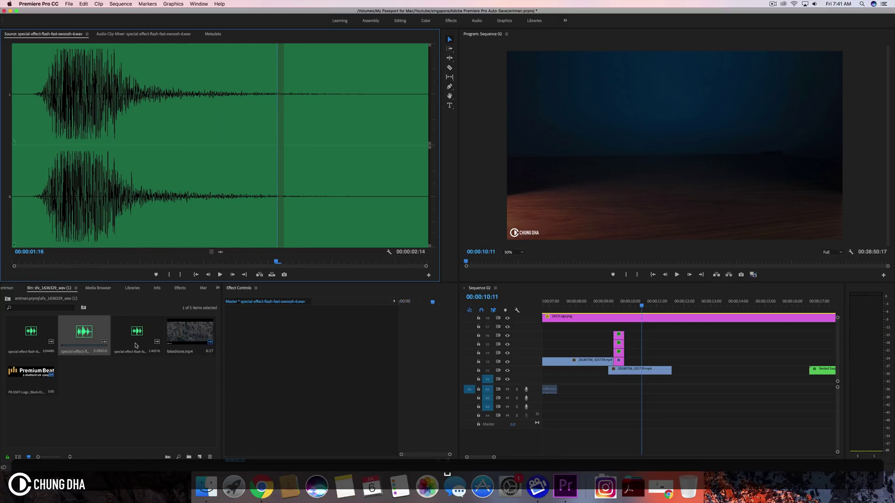
Audition special-effect-flash-fast-swoosh-7.wav and select it in the bin.
double_click(136, 340)
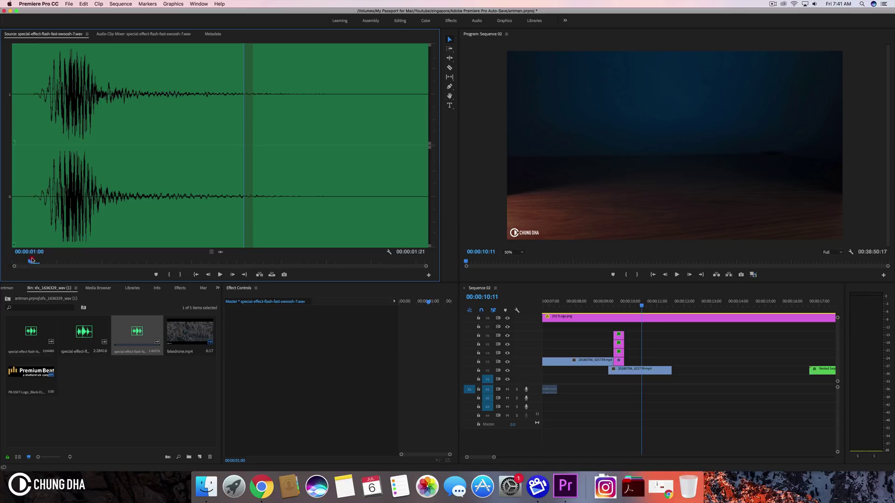
key("space")
key("space")
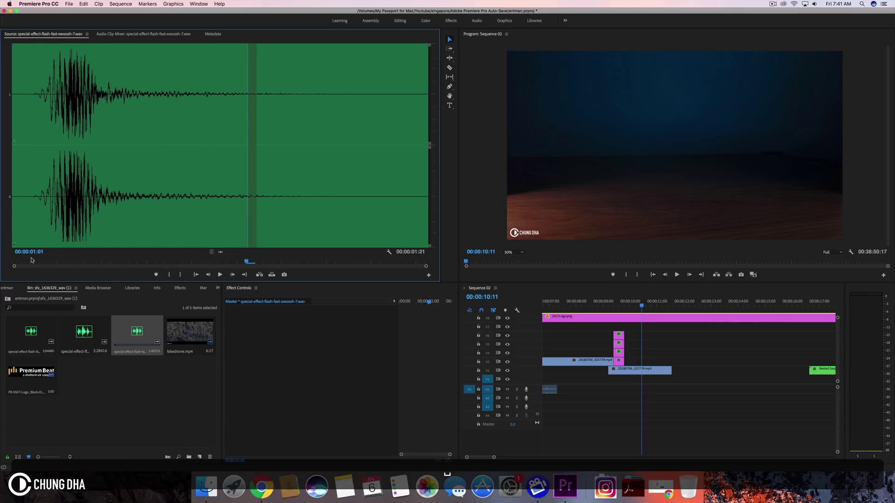
key("space")
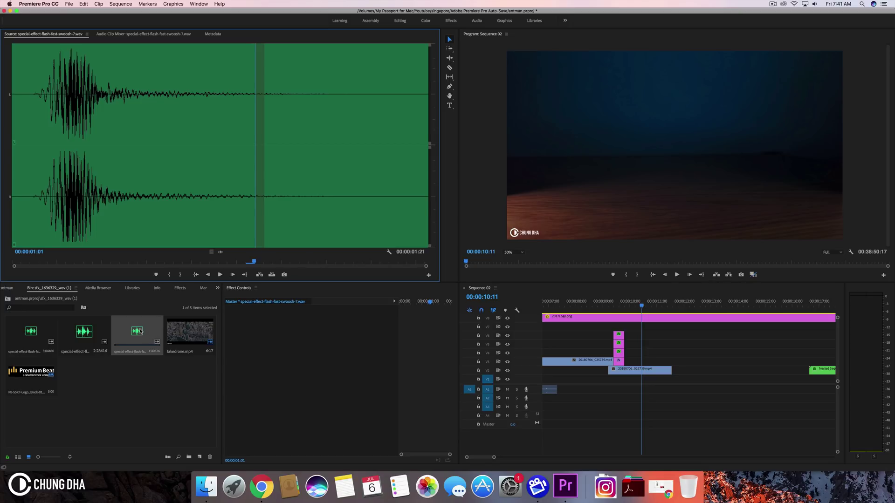
left_click(140, 331)
Place swoosh-7 on A1 near 00:00:09:10, trim its start, and check the timing.
left_click_drag(413, 360, 609, 390)
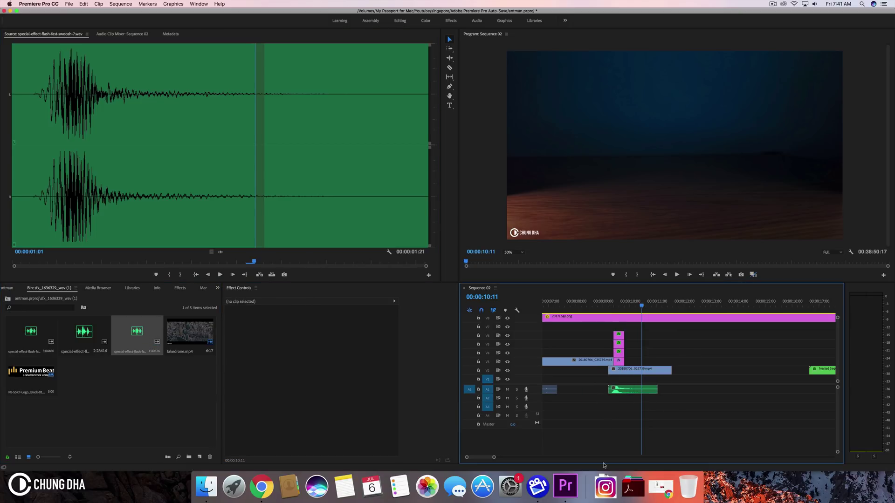
left_click_drag(493, 459, 475, 458)
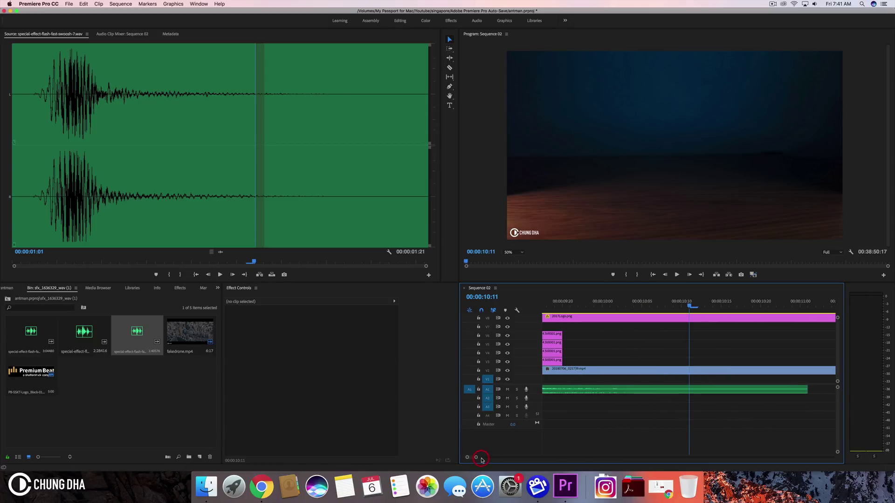
left_click_drag(557, 307, 574, 315)
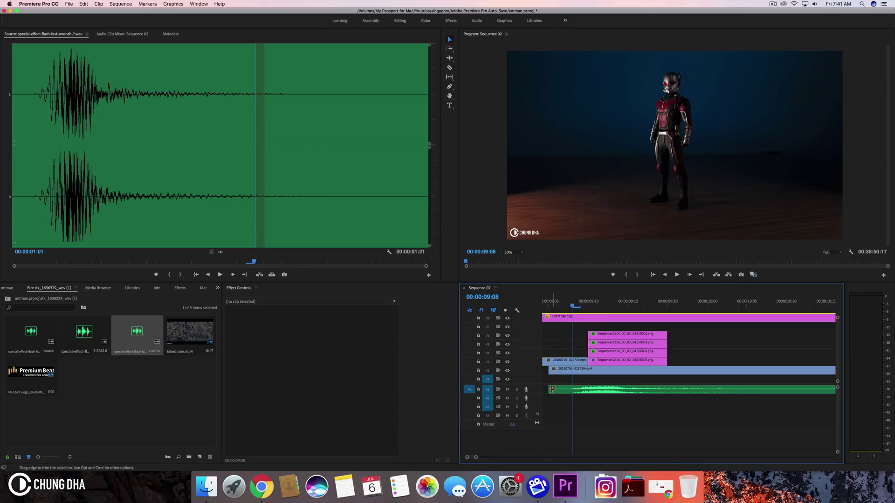
left_click_drag(549, 389, 600, 392)
key("space")
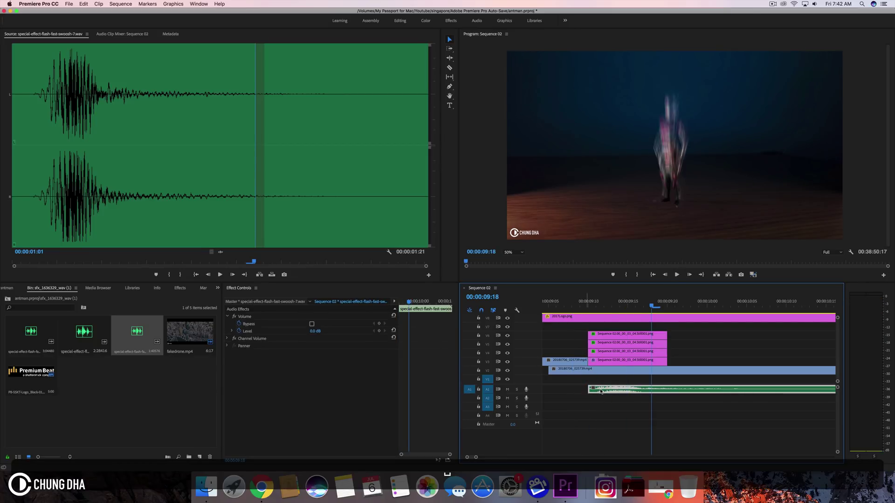
key("space")
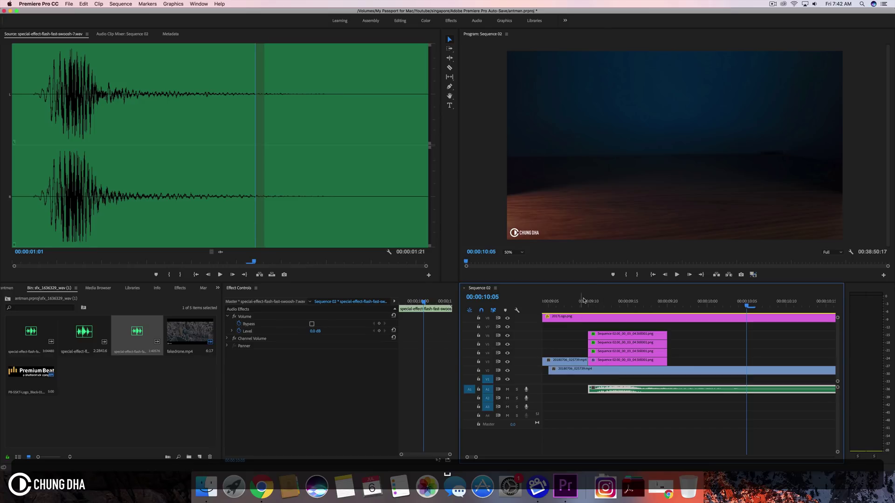
left_click(572, 304)
Set the Program monitor playback resolution to 1/2 and play through the shrink.
left_click(828, 253)
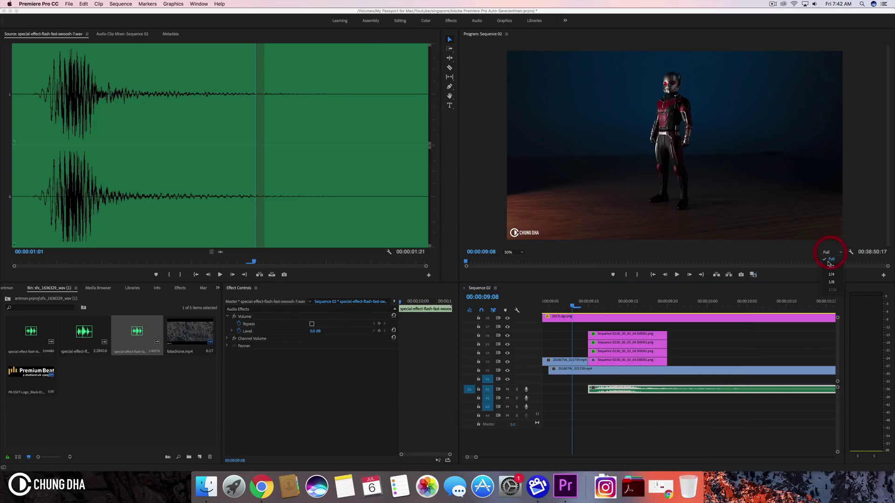
left_click(830, 274)
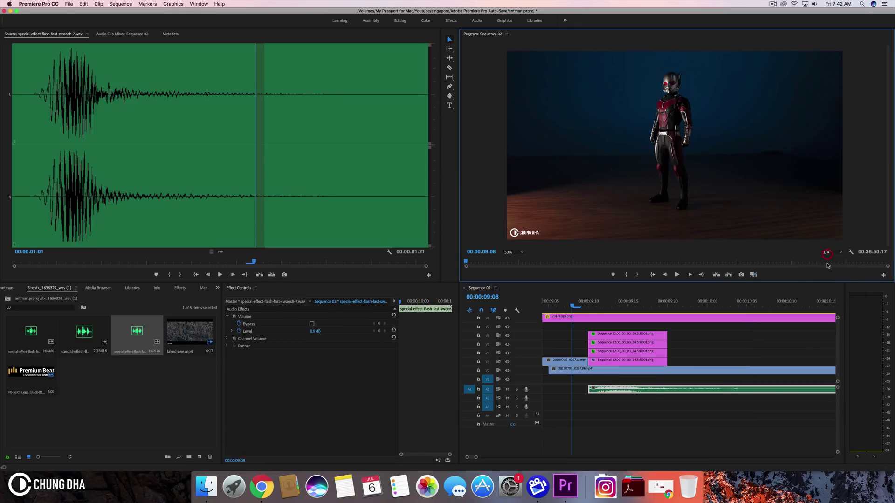
left_click(828, 255)
left_click(828, 268)
key("space")
left_click(640, 393)
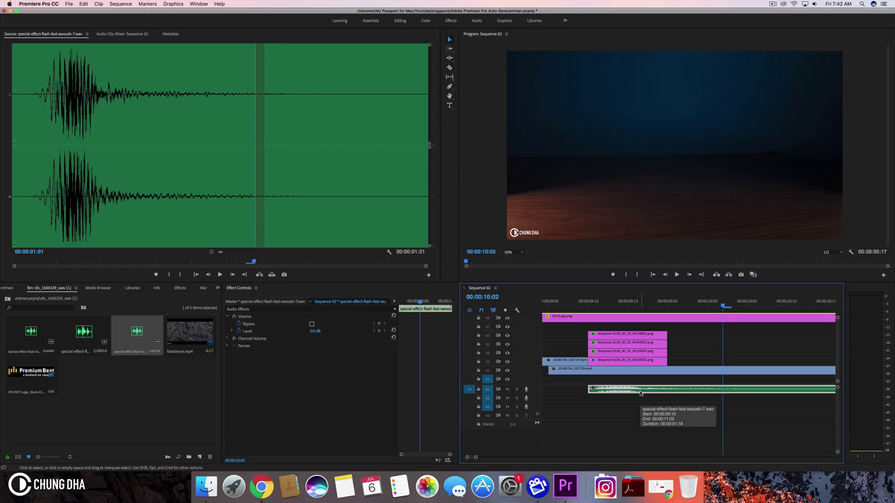
Lower the whoosh clip's gain to -10 dB and play the shrink to hear it.
key("g")
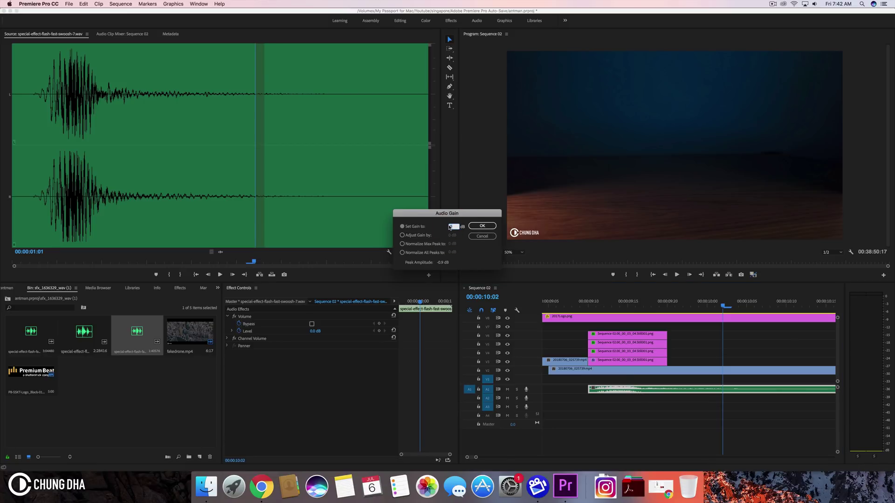
key("Return")
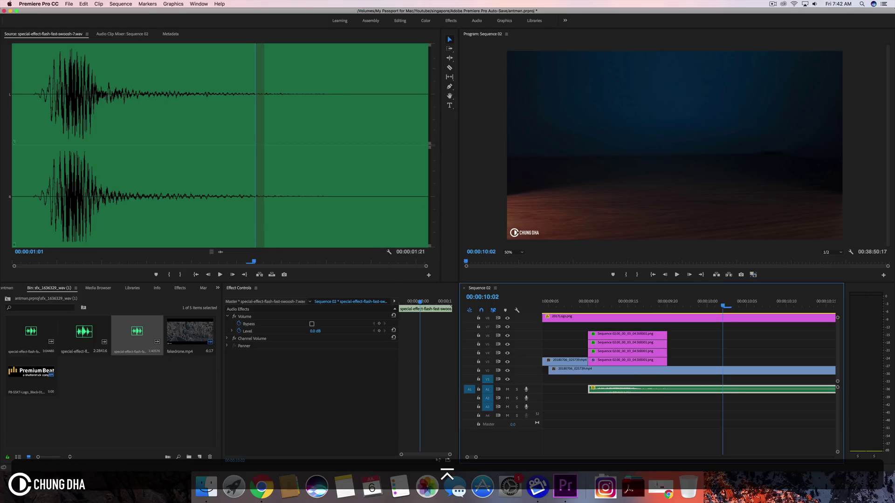
left_click(573, 311)
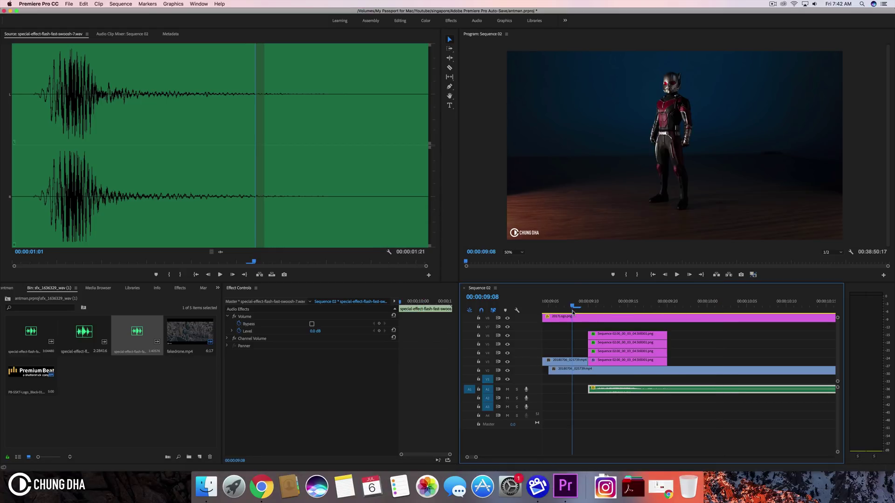
key("space")
Replay the shrink several times to judge the quieter whoosh.
left_click(574, 312)
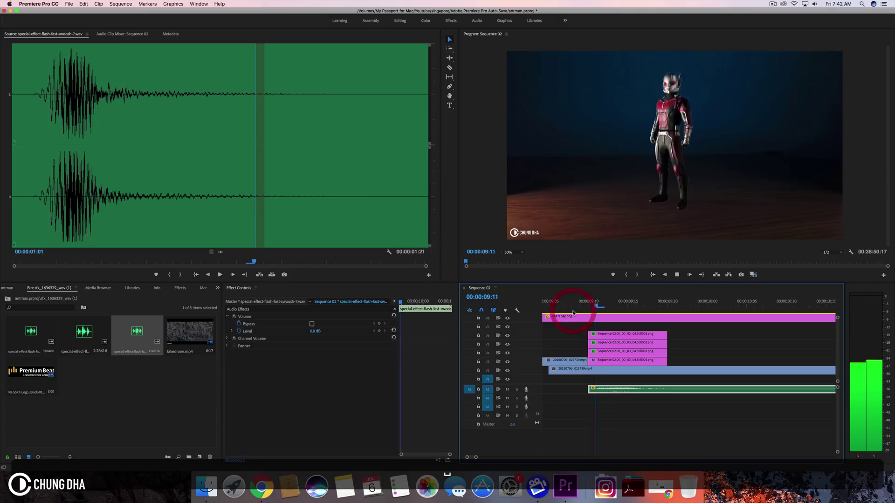
left_click(573, 312)
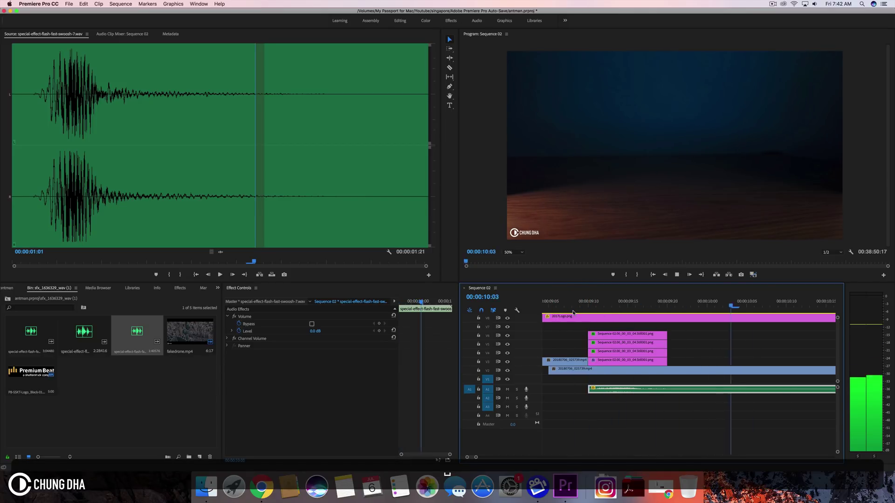
left_click(573, 313)
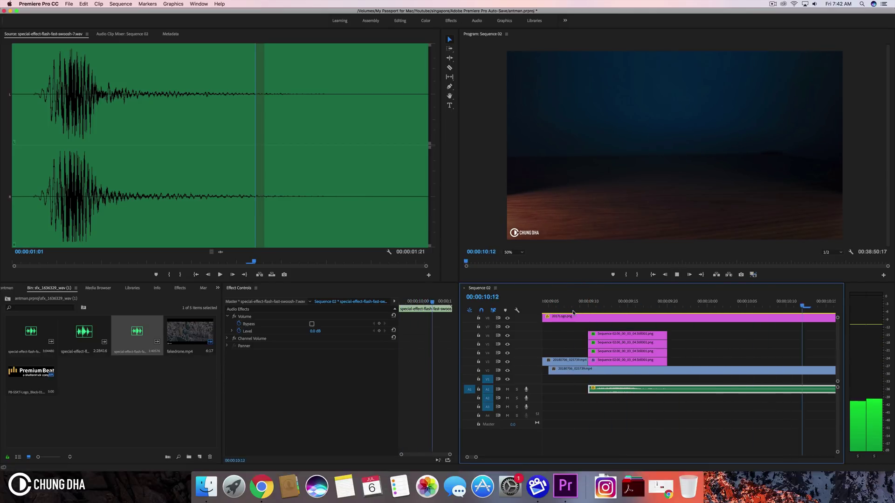
left_click(573, 312)
key("space")
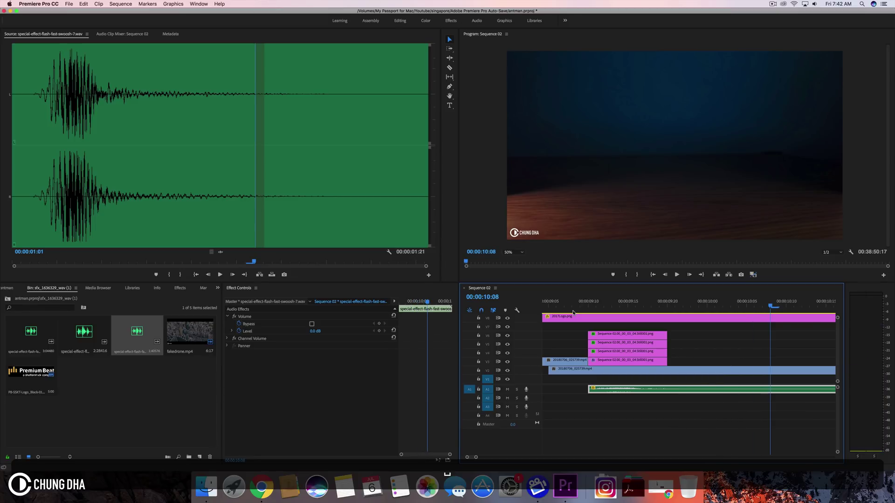
left_click_drag(573, 312, 556, 312)
key("space")
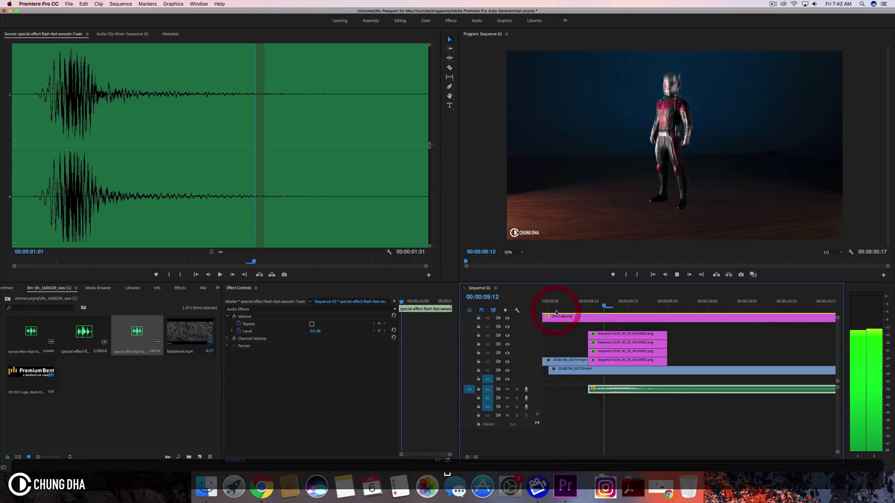
right_click(556, 312)
Replay the shrink and scrub back to where Ant-Man stands.
left_click(555, 305)
key("space")
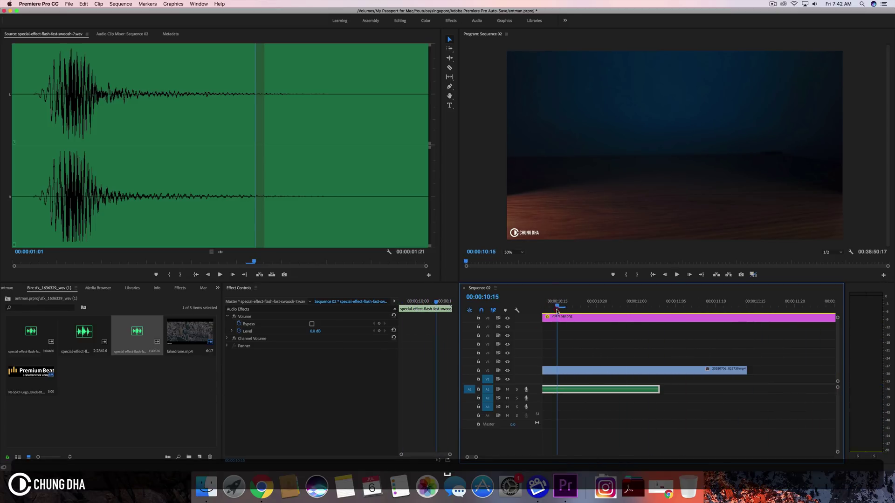
scroll(636, 341, "up", 5)
left_click(610, 311)
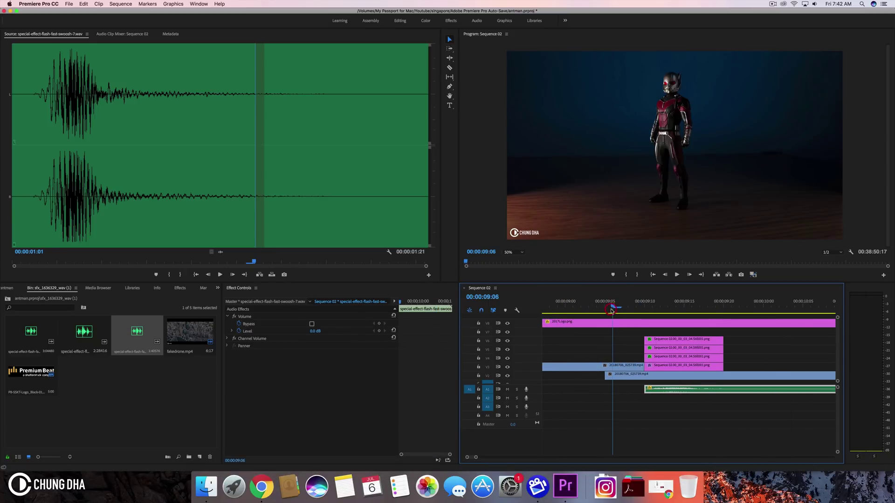
key("space")
left_click(610, 311)
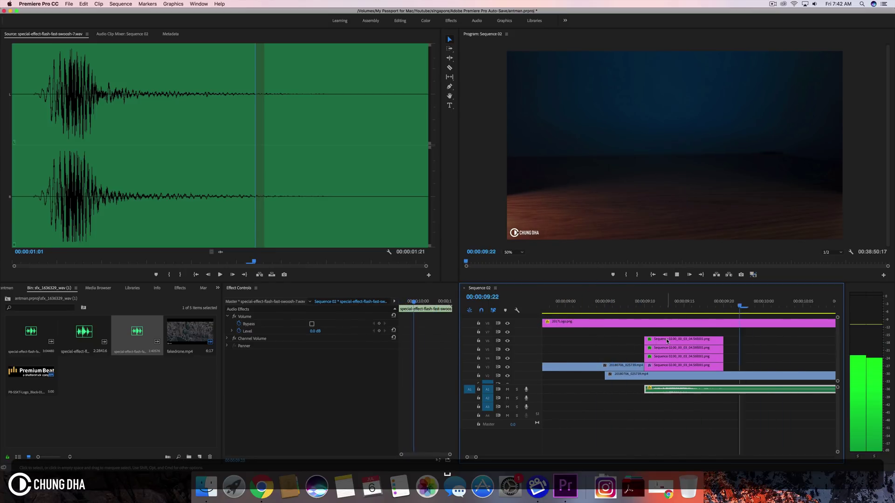
key("space")
left_click(638, 321)
left_click(659, 296)
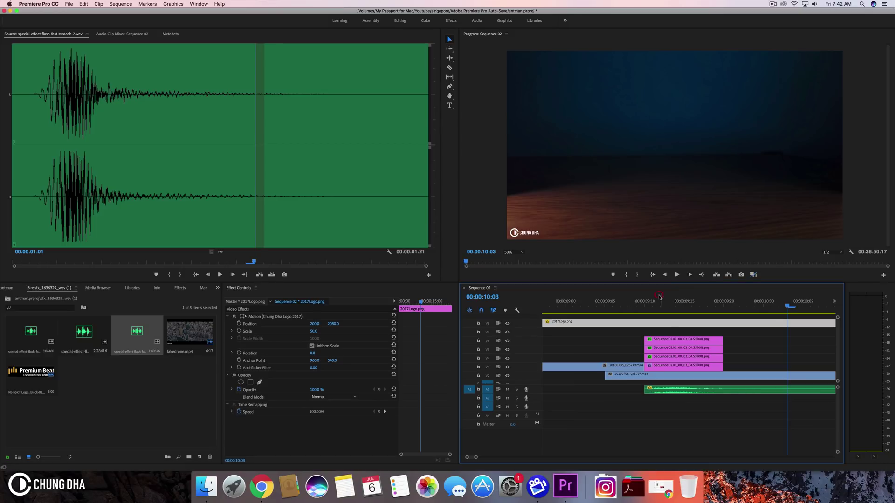
left_click_drag(627, 314, 712, 314)
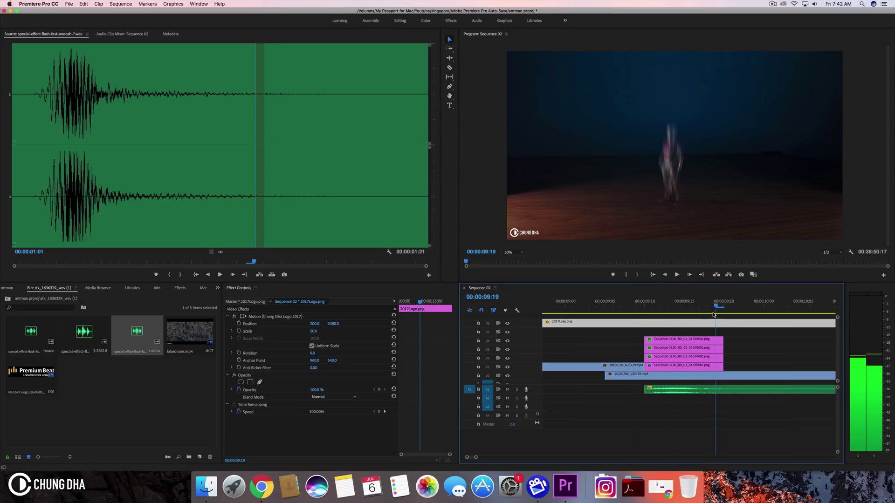
Set the whoosh clip's speed to 80% with Speed/Duration (Cmd+R).
left_click(710, 390)
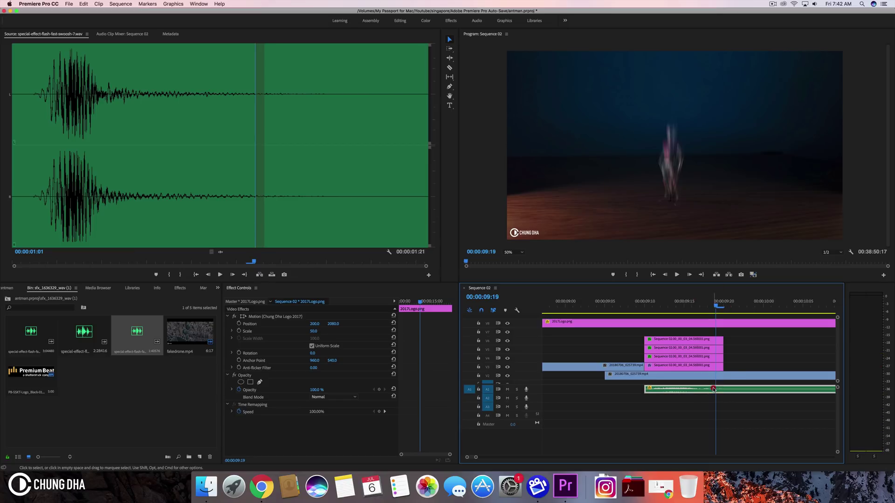
key("super+r")
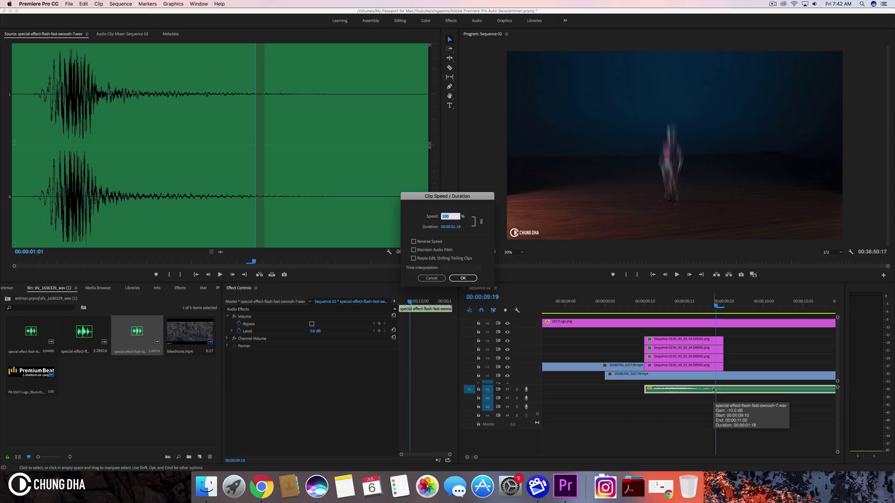
type("80")
key("Return")
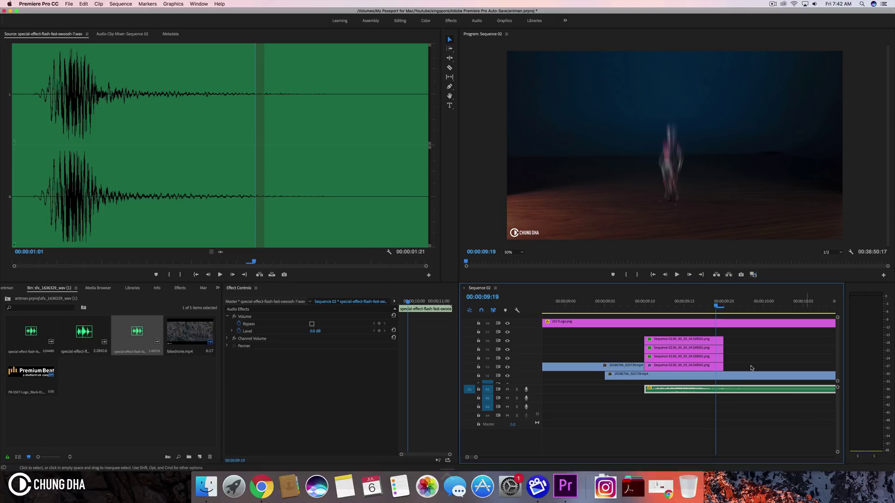
Replay the shrink repeatedly to hear the slowed whoosh.
left_click(615, 302)
key("space")
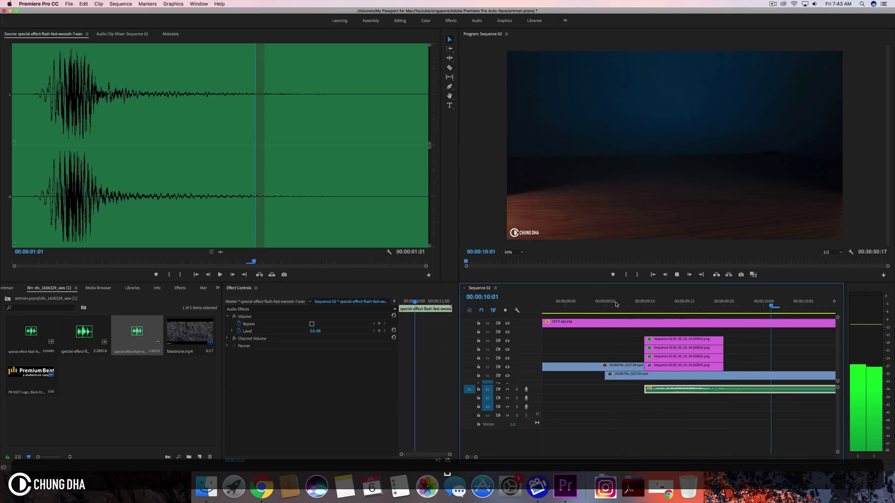
left_click(615, 303)
key("space")
left_click(615, 303)
key("space")
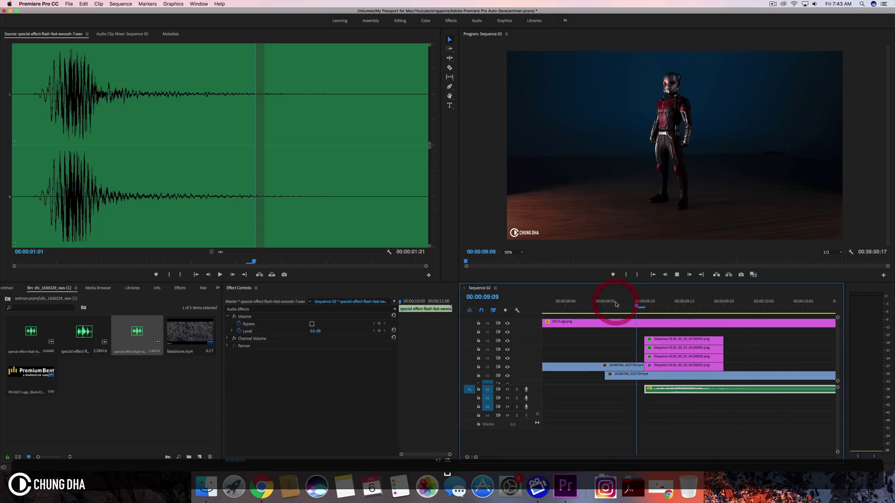
key("space")
left_click(615, 303)
key("space")
left_click(615, 303)
key("space")
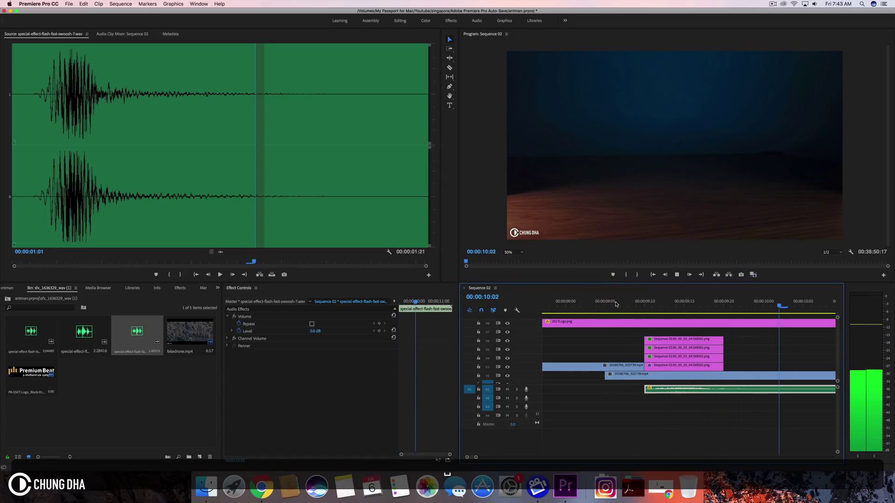
left_click(679, 375)
Confirm the whoosh at 79.86% speed with Maintain Audio Pitch turned on.
left_click(682, 390)
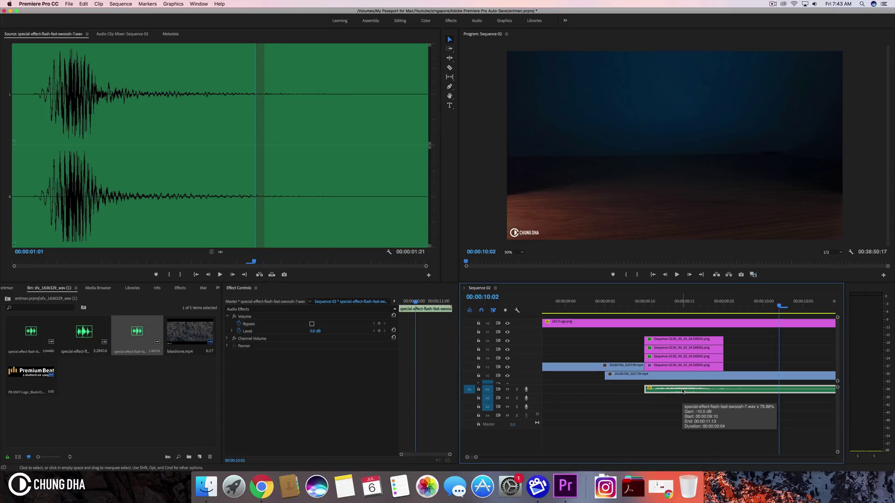
key("super+r")
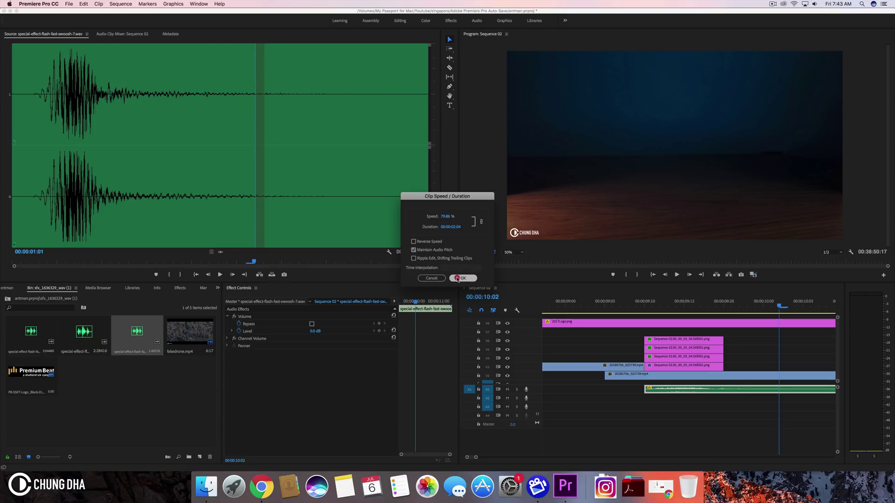
left_click(457, 278)
Move the playhead back to where Ant-Man stands before shrinking.
left_click(619, 305)
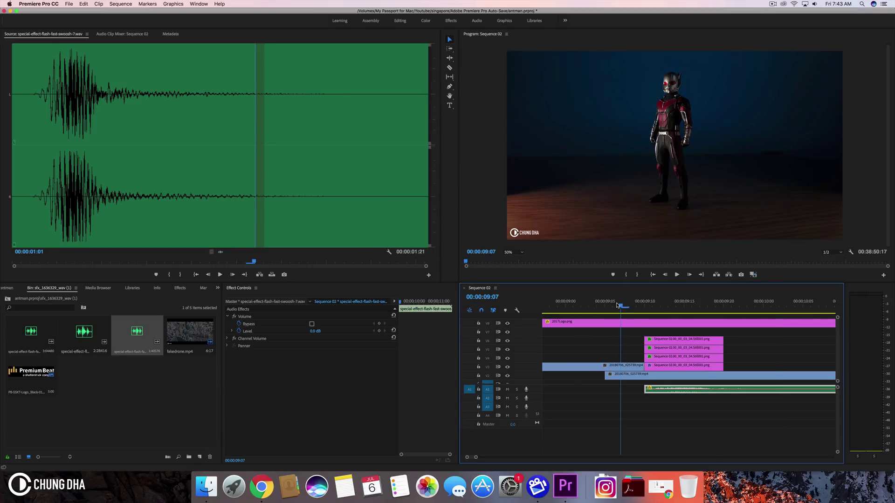